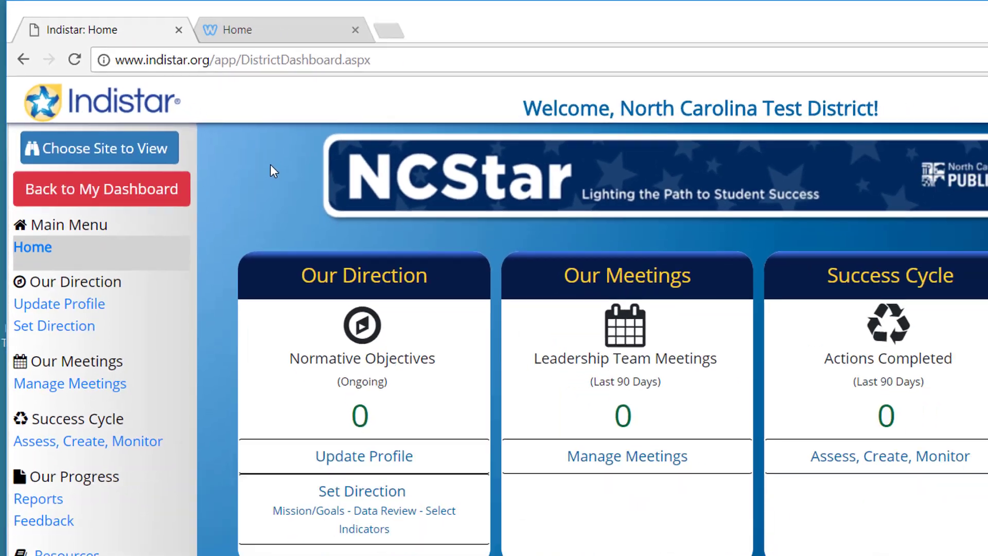
# Step: Zoom the district dashboard in, then reset the page zoom back to 100%
pyautogui.hotkey('ctrl', '+')
pyautogui.hotkey('ctrl', '+')
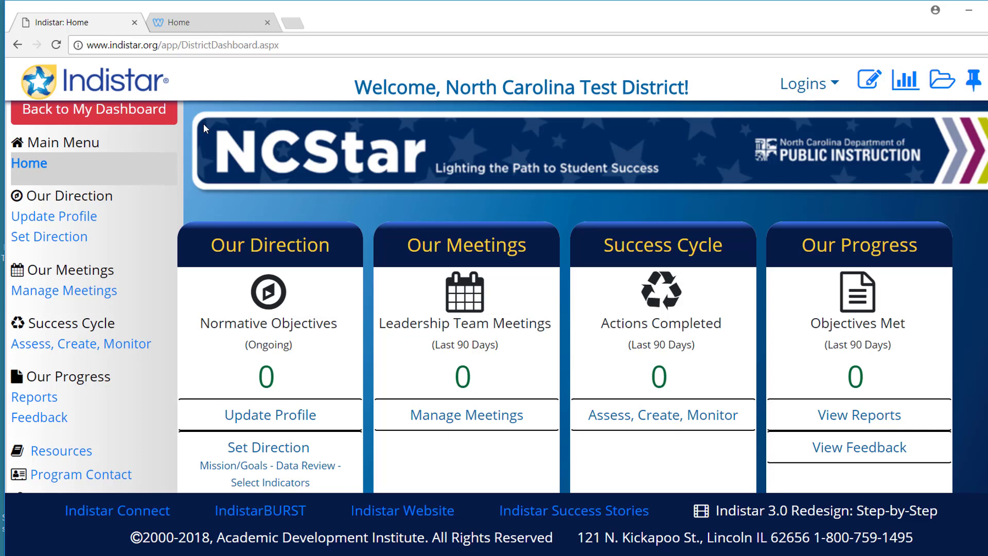
pyautogui.hotkey('ctrl', '0')
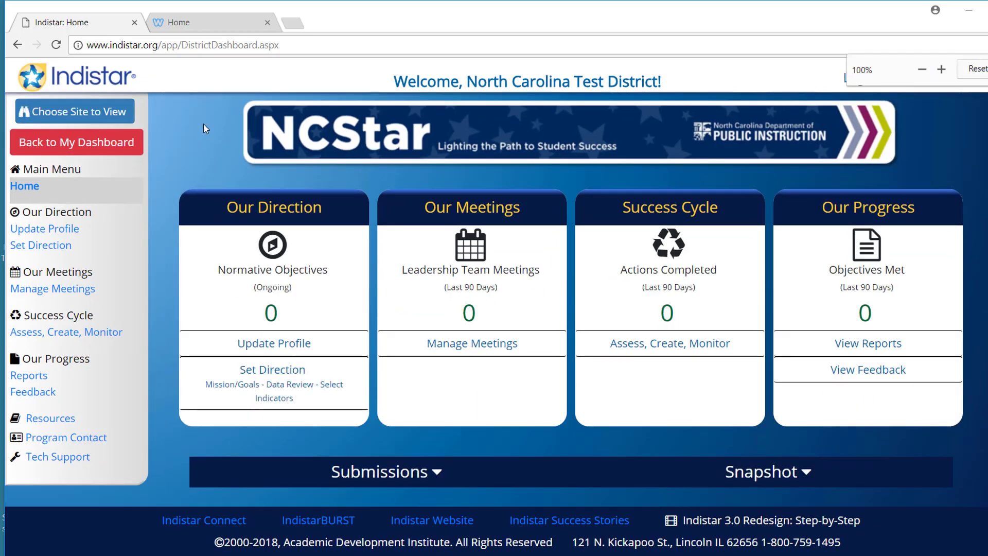
# Step: Switch the site being viewed to NC Test School 3
pyautogui.click(66, 119)
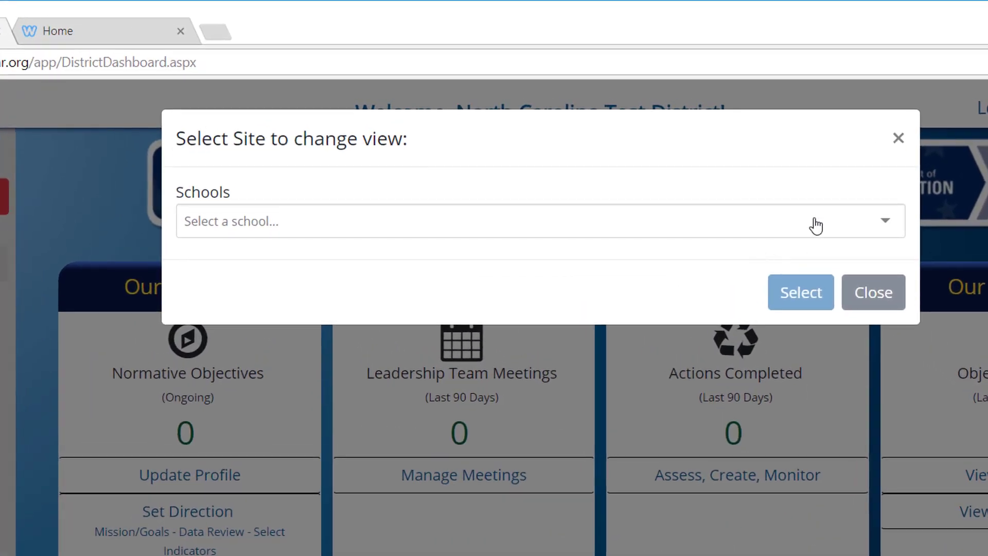
pyautogui.click(815, 224)
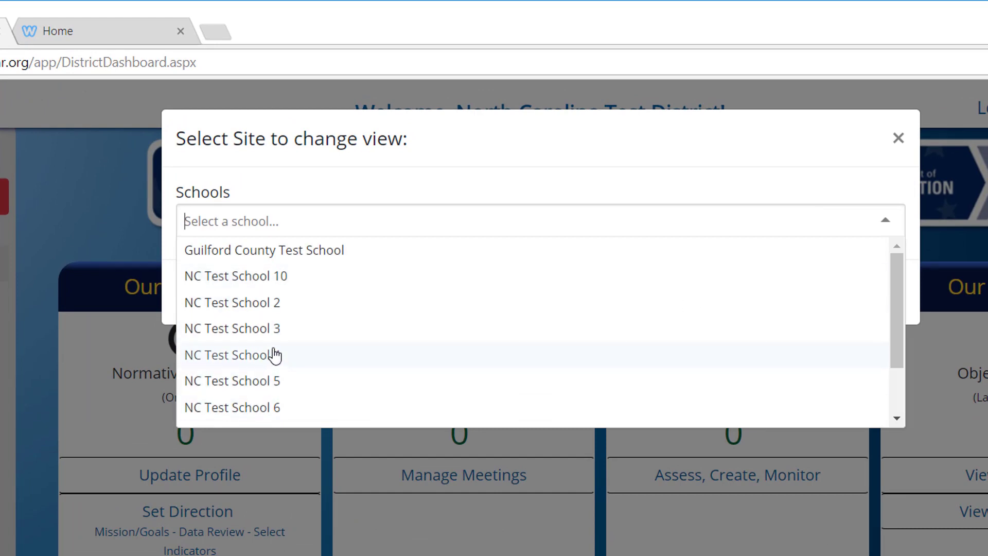
pyautogui.click(278, 331)
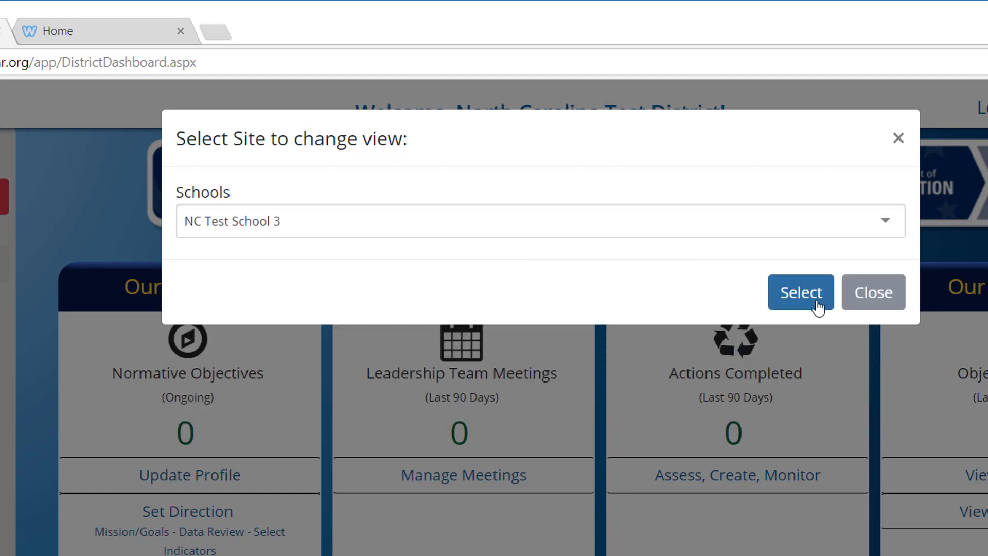
pyautogui.click(798, 306)
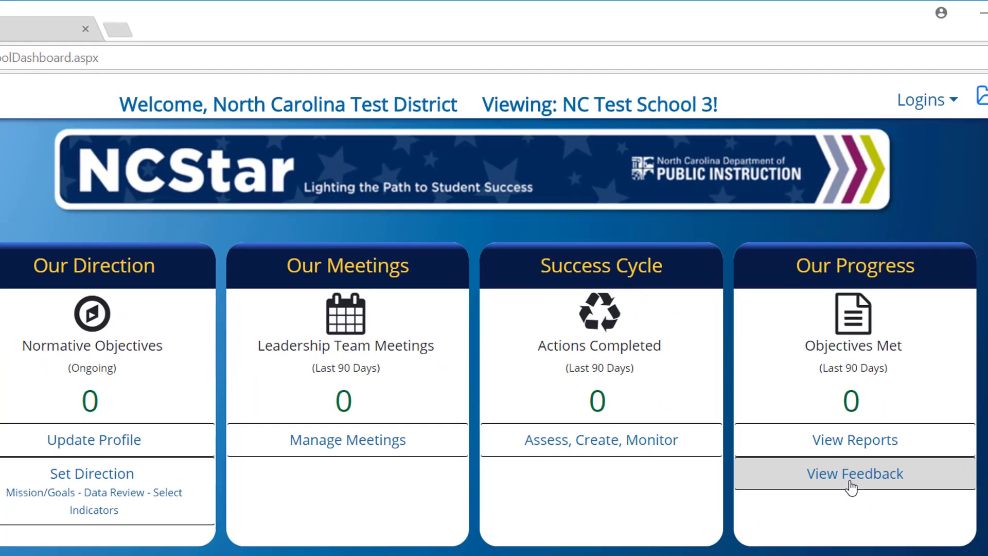
# Step: Start a new coaching comment on the school's Feedback page and enter the coach's name
pyautogui.click(898, 482)
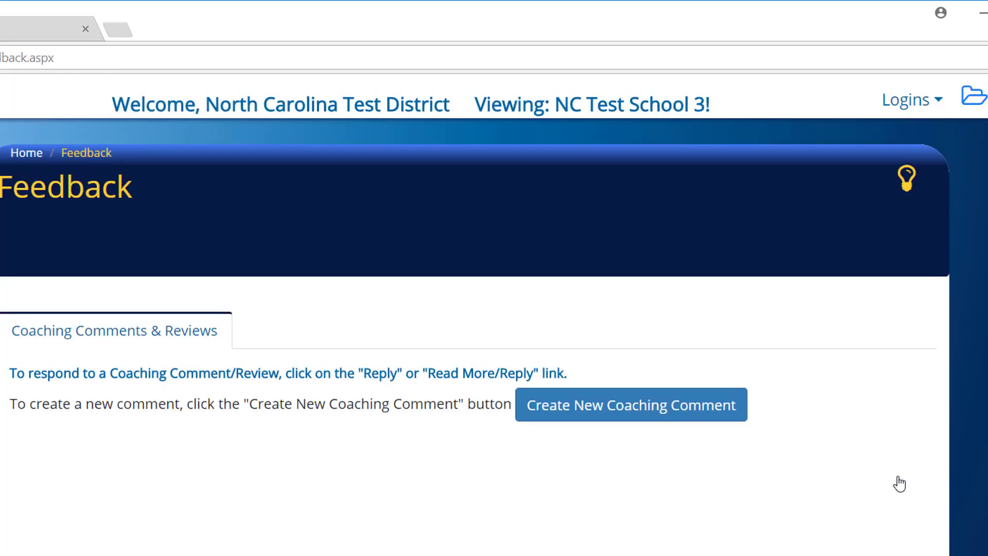
pyautogui.click(603, 414)
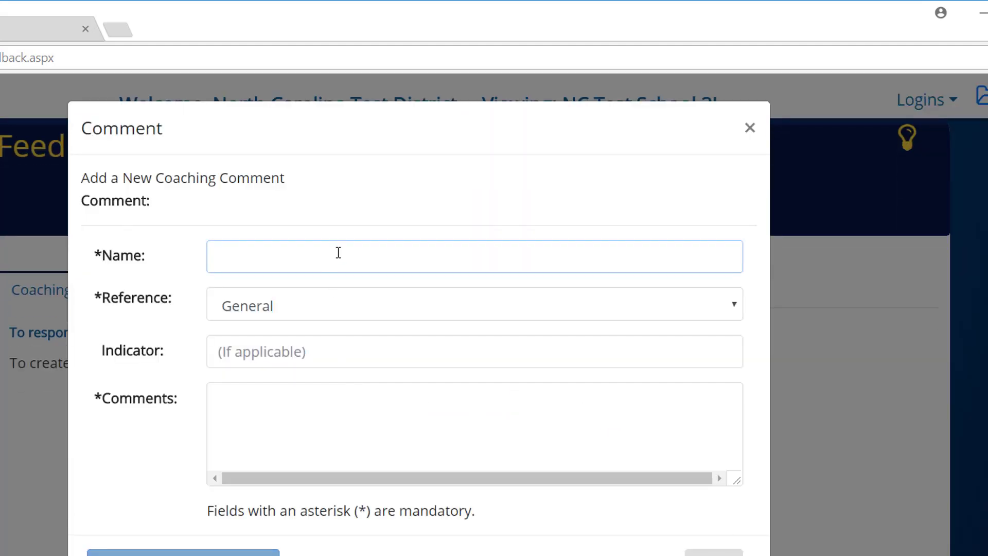
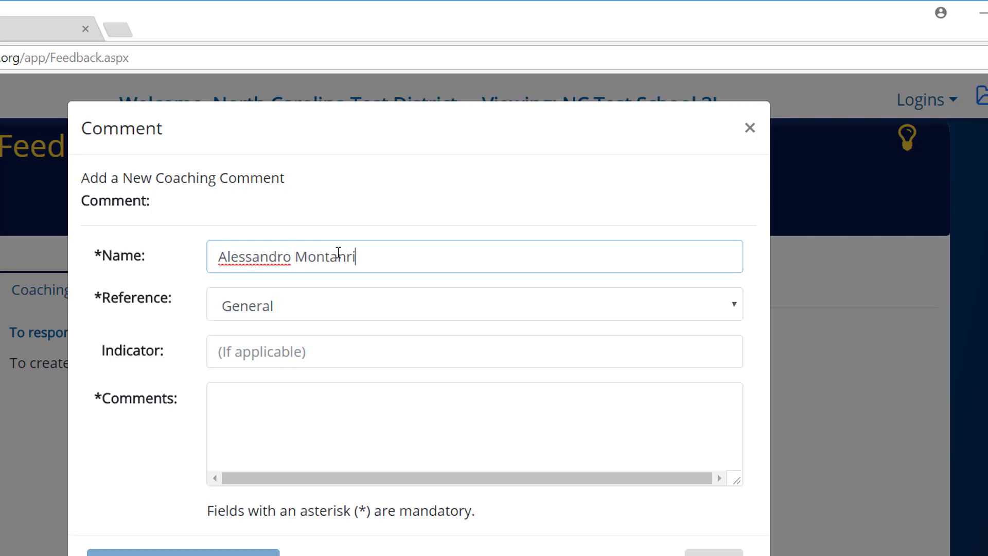
pyautogui.press('Tab')
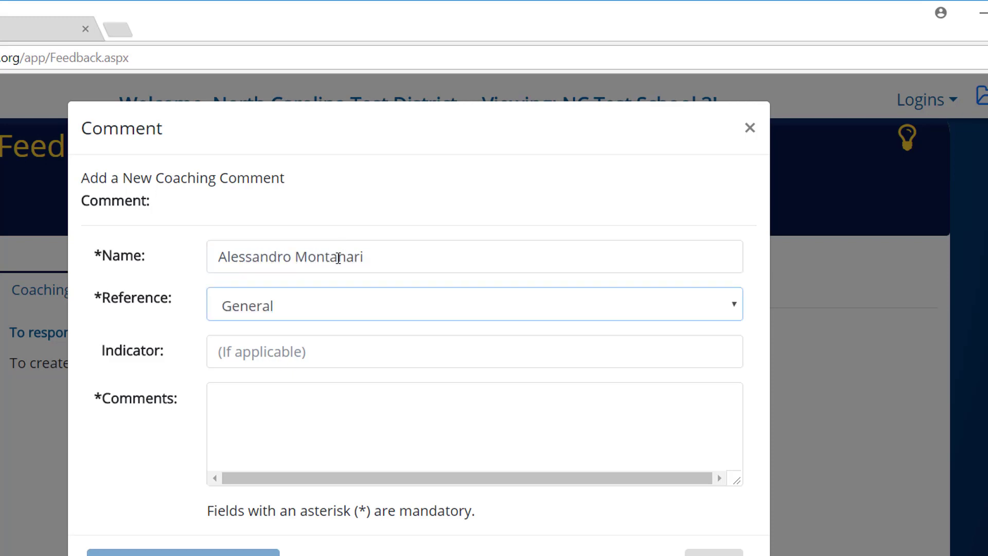
# Step: Set the reference to Plan, indicator A1.07, and paste in the comment text
pyautogui.click(302, 313)
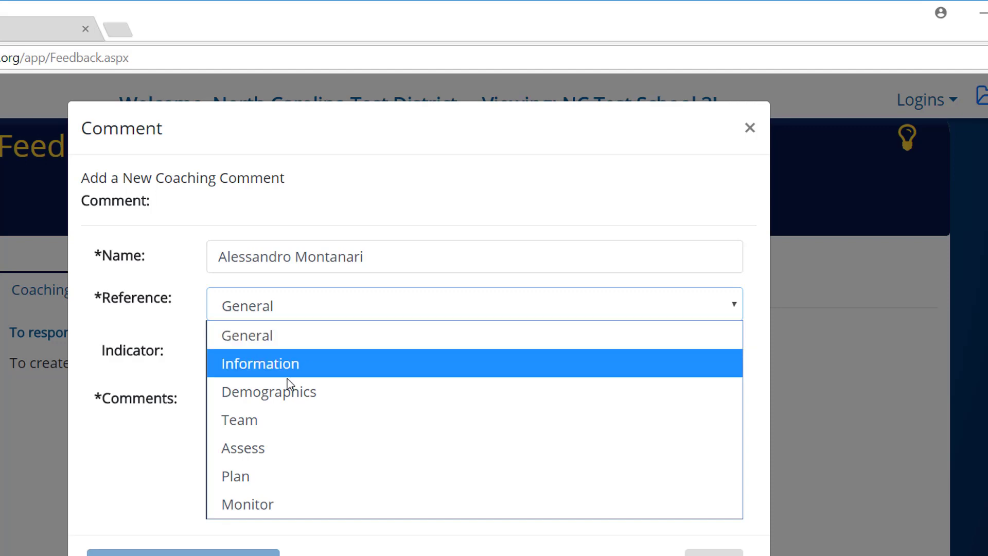
pyautogui.click(252, 478)
pyautogui.click(319, 352)
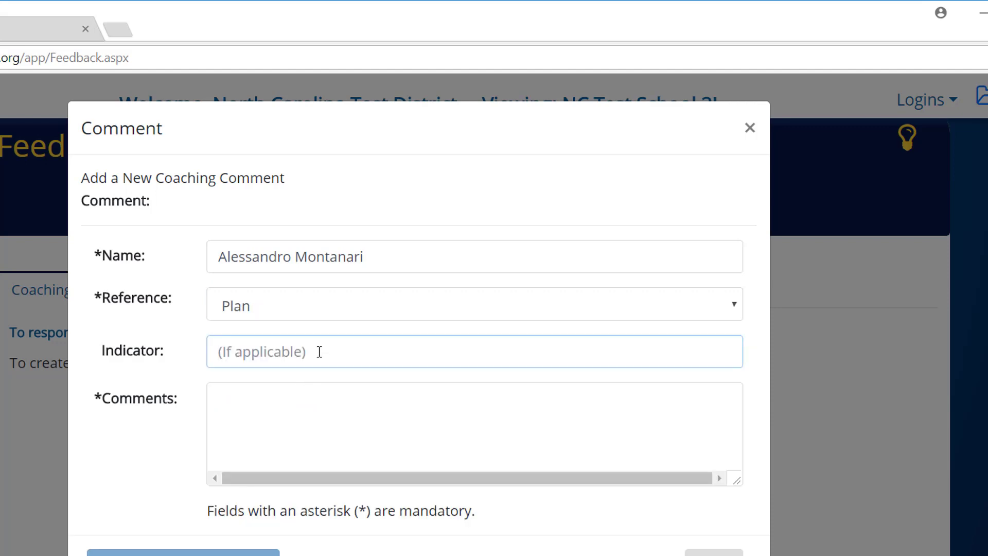
pyautogui.write('A1.07')
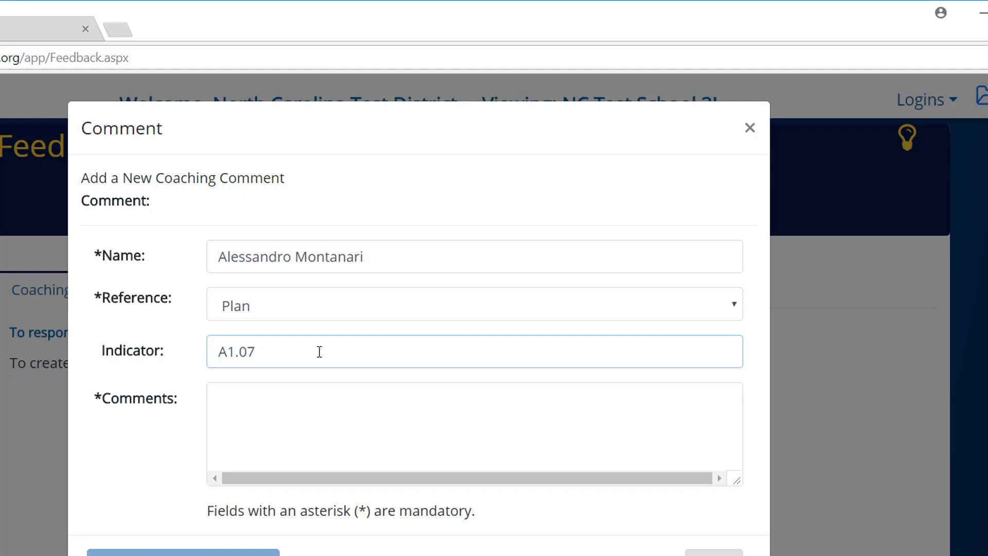
pyautogui.press('Tab')
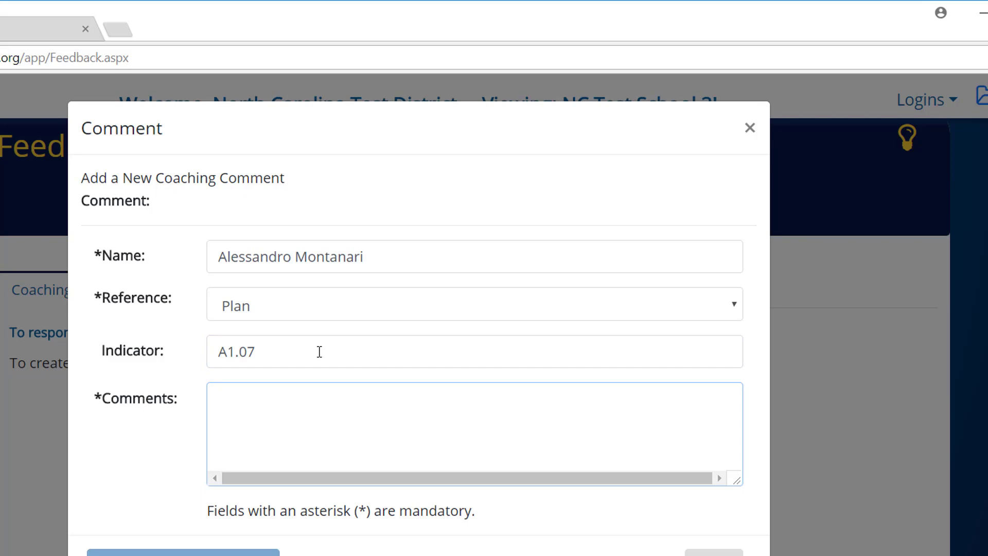
pyautogui.write('I have noticed that action steps on professional development and the survey documents. What steps are now being followed by school administration to ensure effective classroom management?')
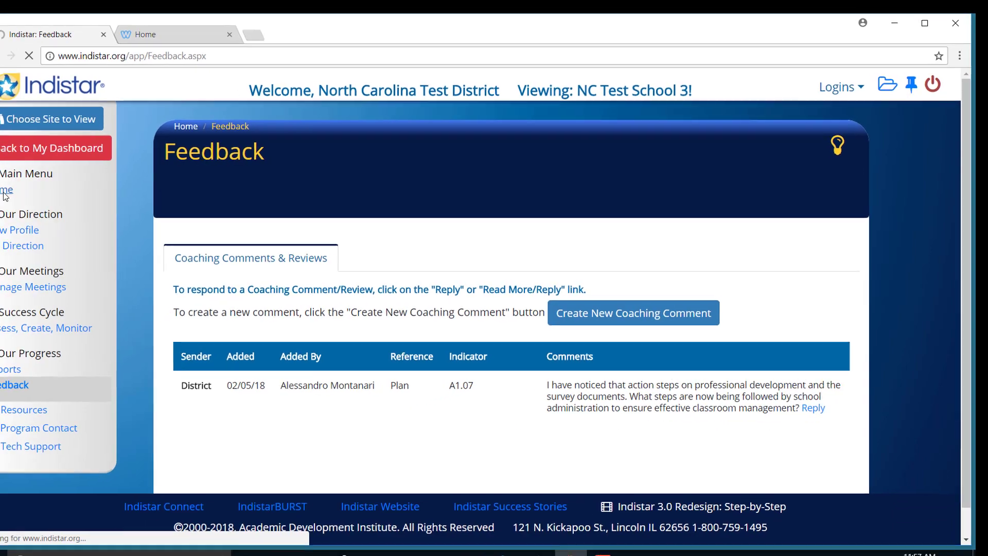
# Step: Return to the district's own dashboard and open the District Profile
pyautogui.click(0, 194)
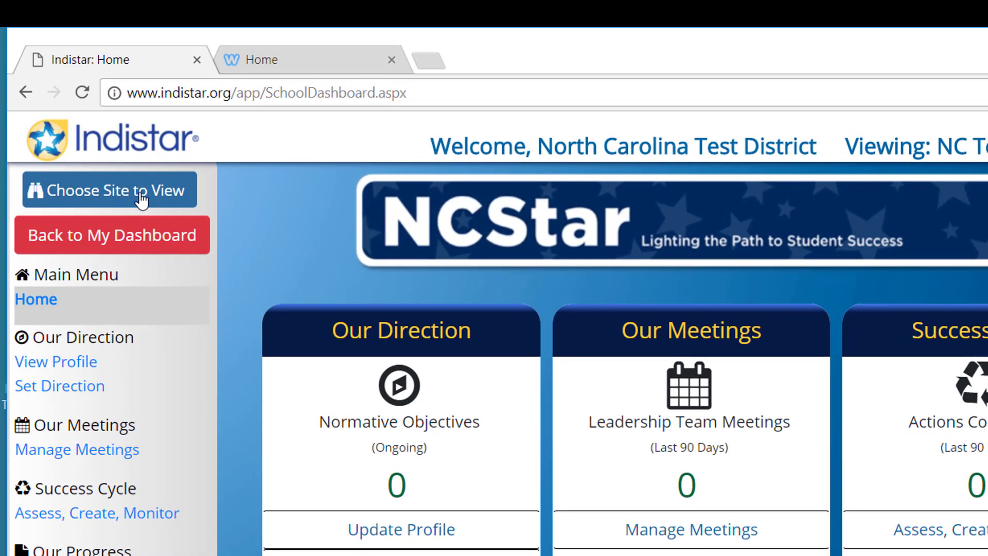
pyautogui.click(156, 250)
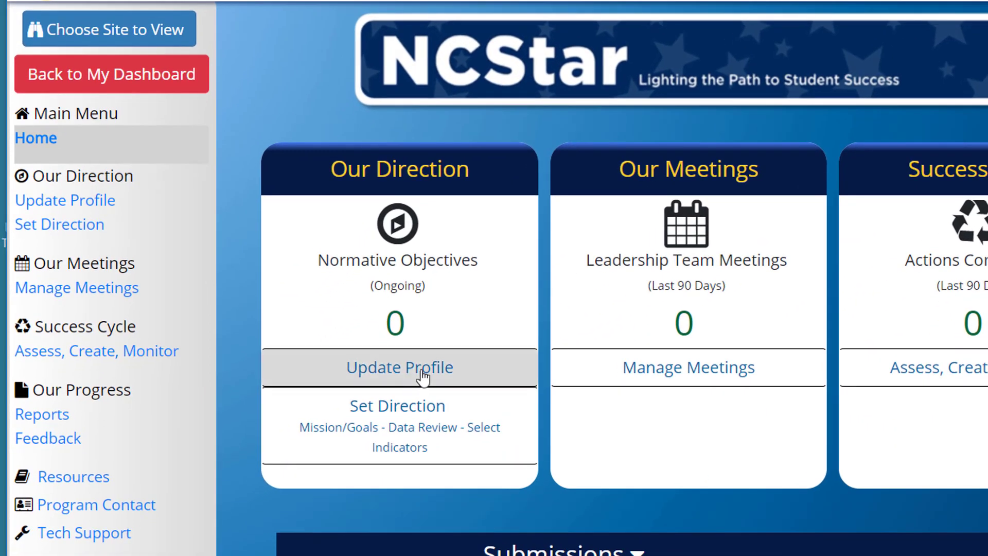
pyautogui.click(423, 377)
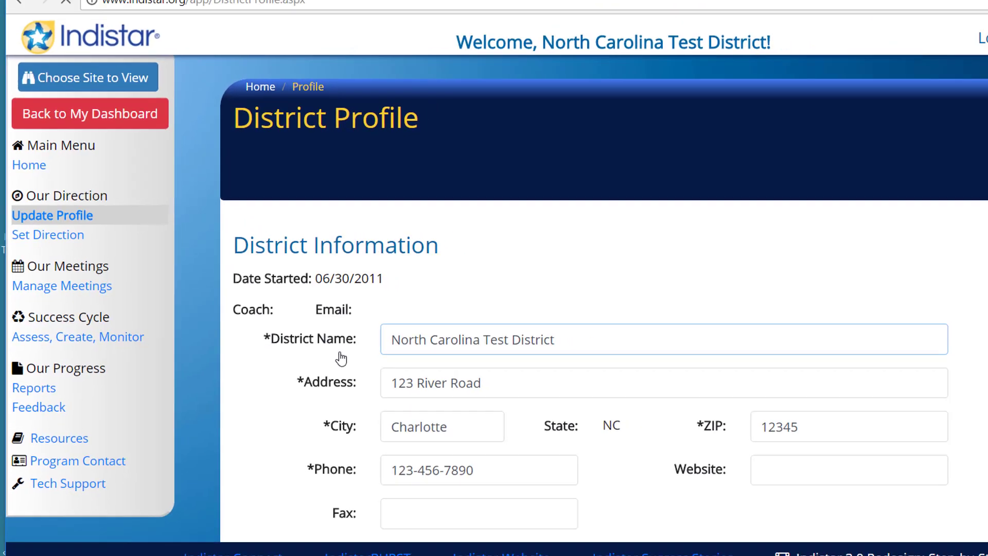
# Step: Scroll through the District Profile page, then switch to the PowerPoint presentation
pyautogui.scroll(-4, 462, 298)
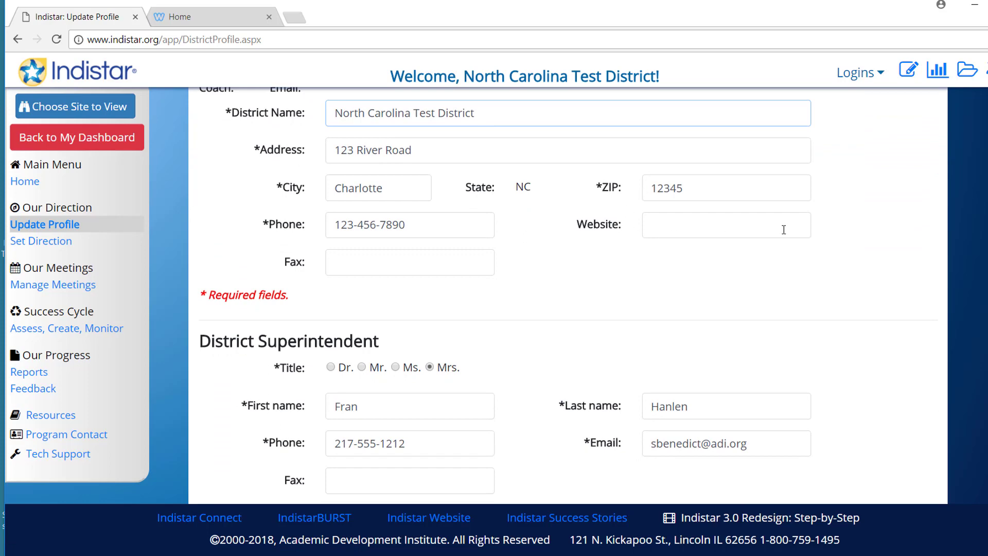
pyautogui.scroll(-5, 640, 256)
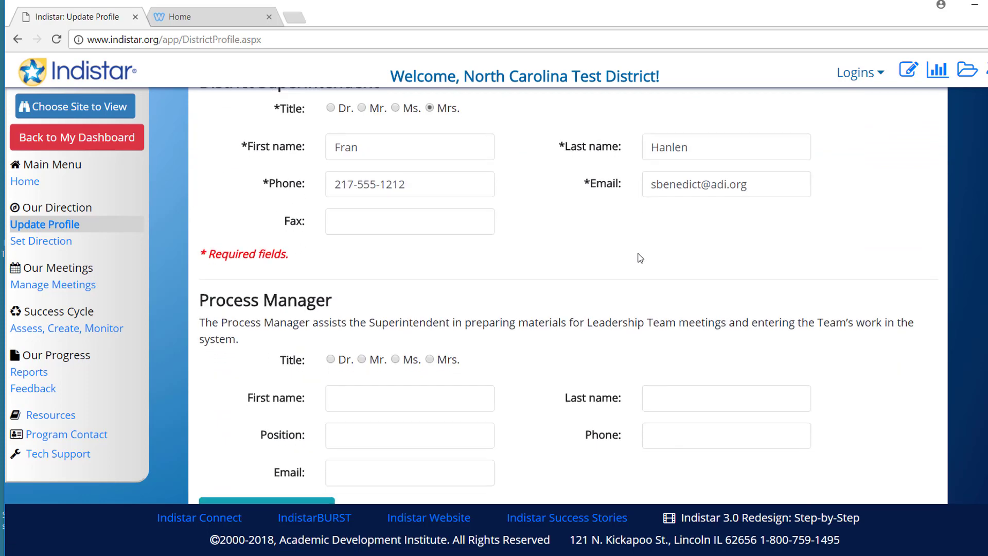
pyautogui.scroll(-3, 640, 258)
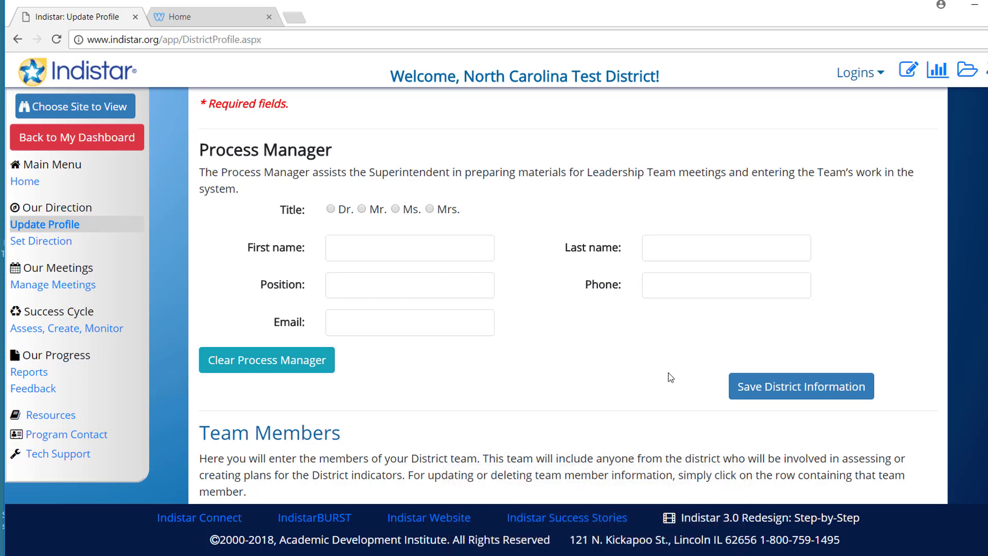
pyautogui.scroll(6, 670, 377)
pyautogui.hotkey('alt', 'Tab')
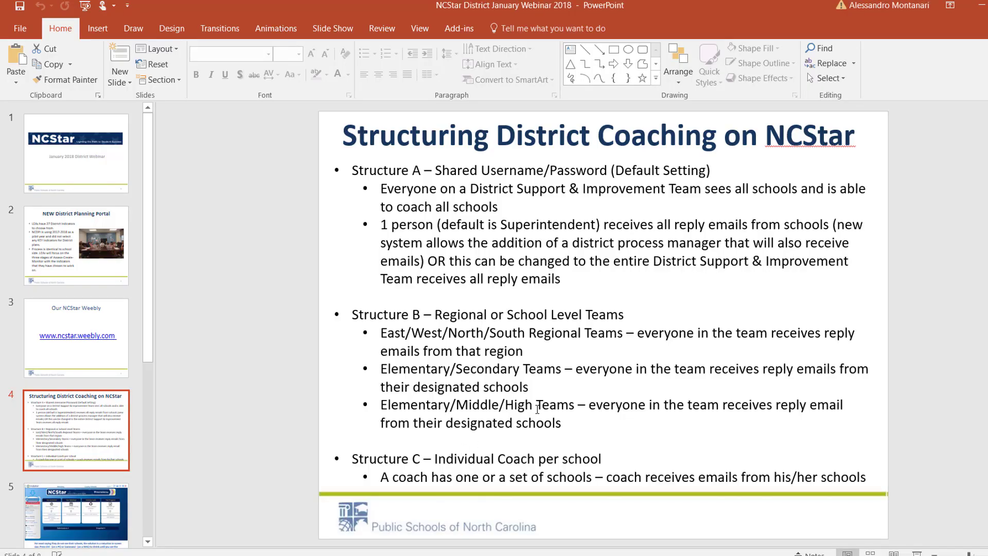
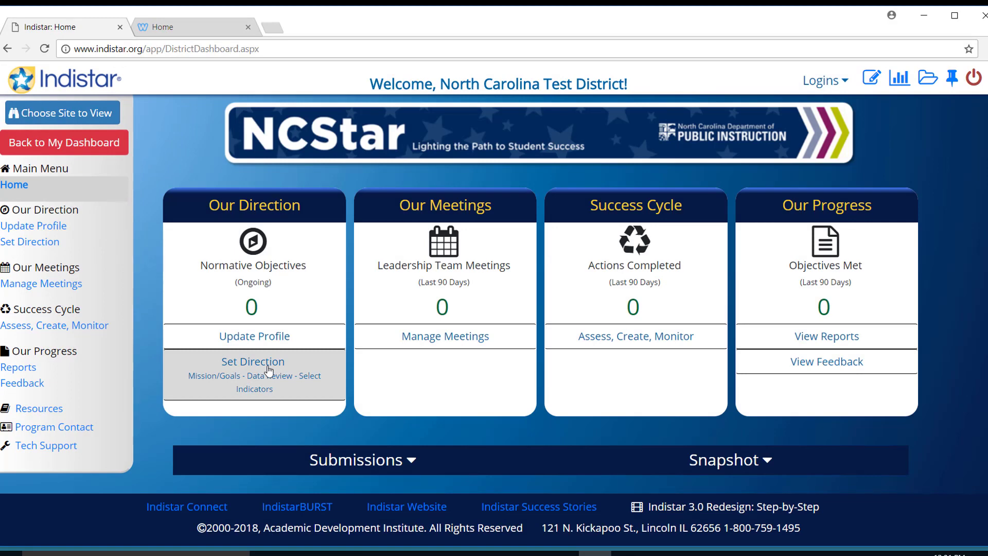
# Step: Open Set Direction and scroll through the empty Vision, Values, Mission and Goals boxes
pyautogui.click(268, 370)
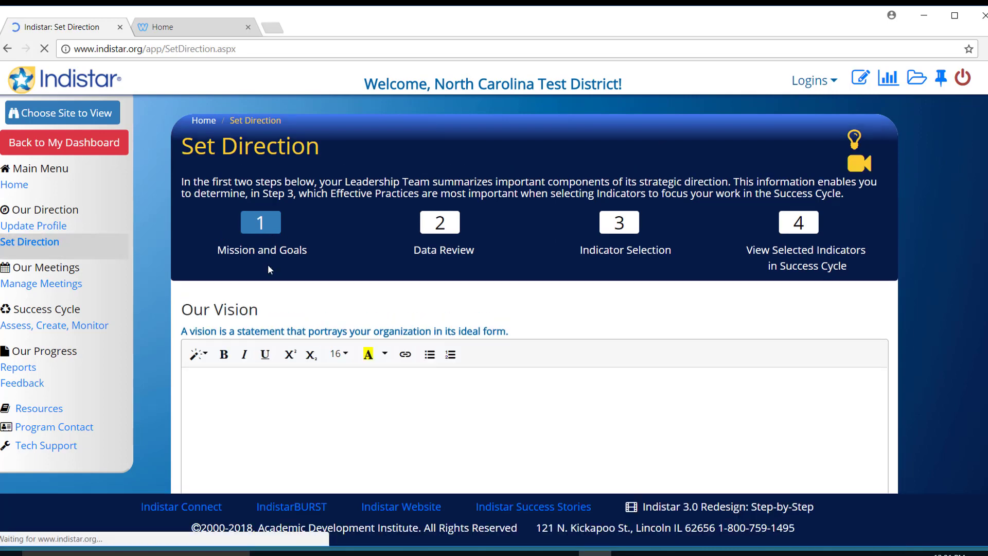
pyautogui.scroll(-3, 268, 267)
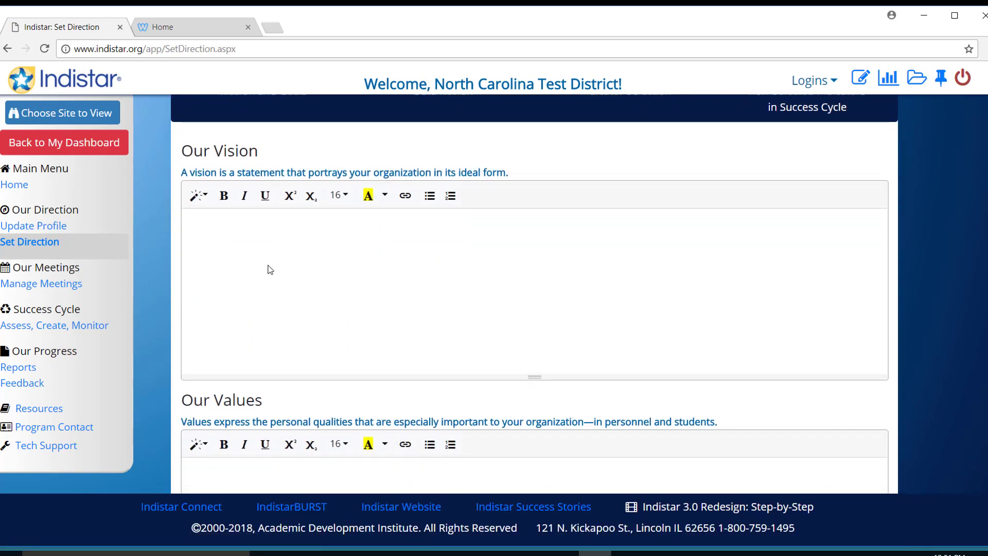
pyautogui.scroll(-5, 268, 265)
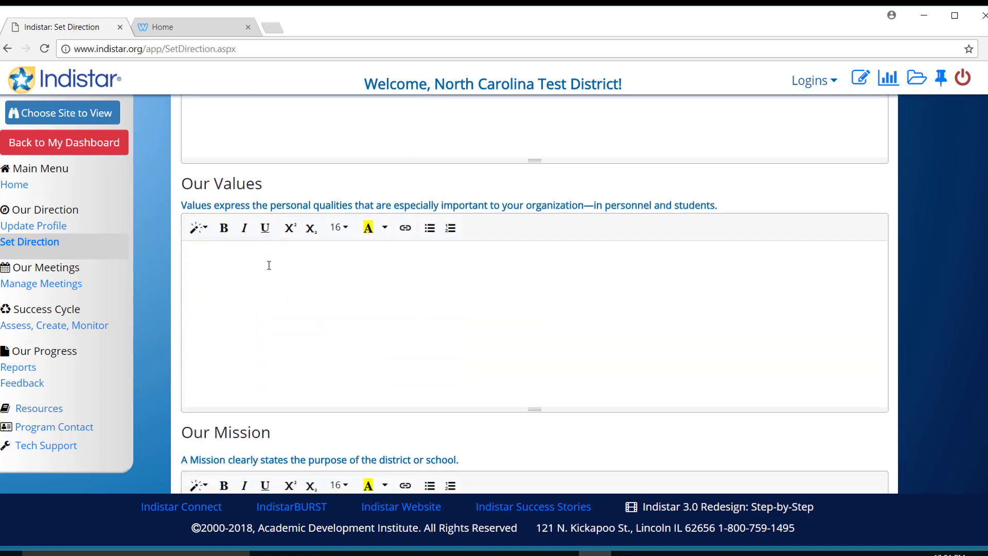
pyautogui.scroll(-6, 268, 265)
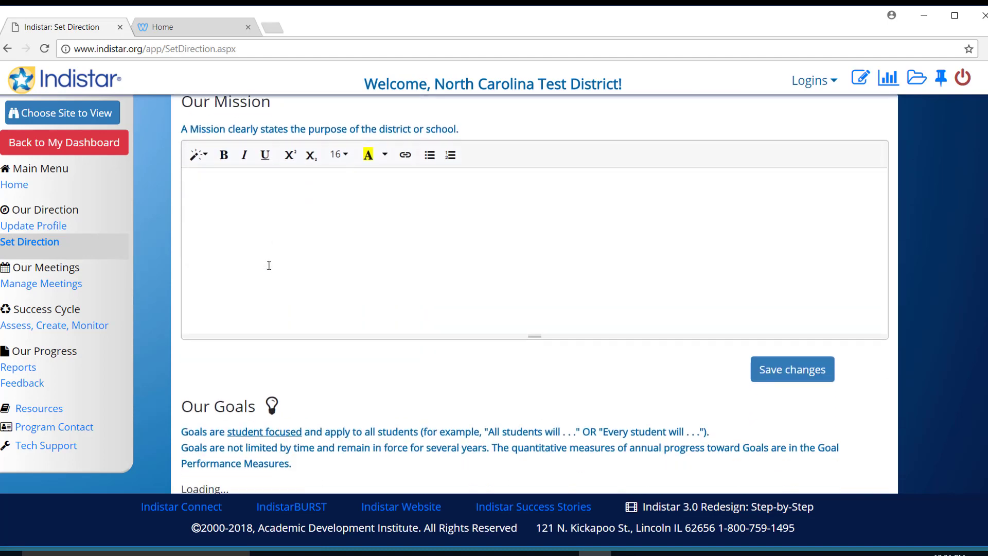
pyautogui.scroll(-1, 268, 265)
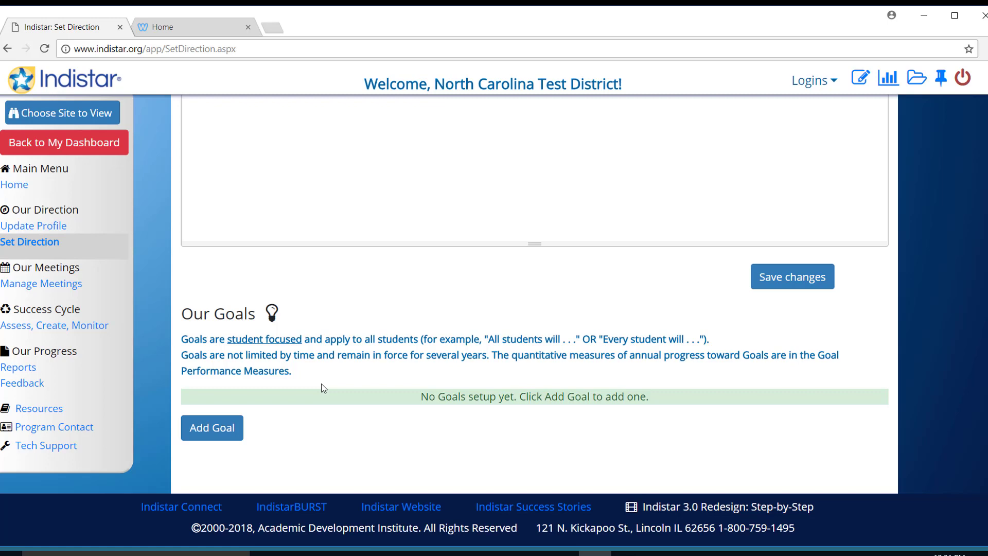
pyautogui.scroll(9, 323, 386)
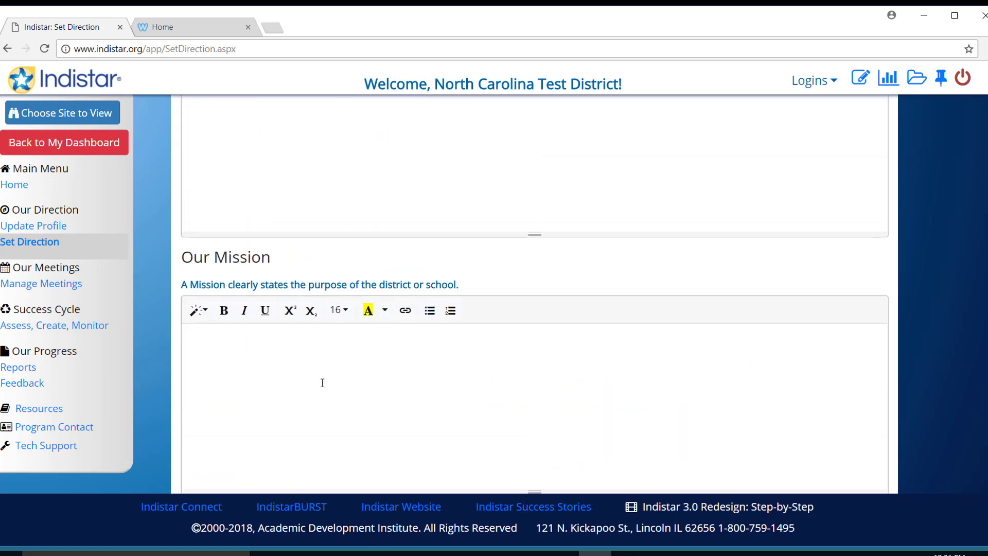
pyautogui.scroll(6, 322, 383)
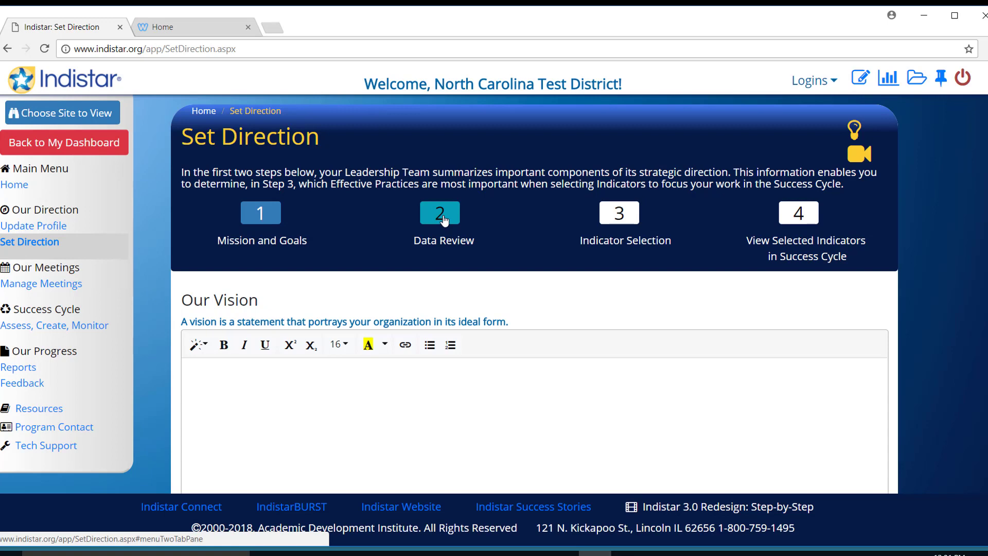
# Step: Step past Data Review to Indicator Selection and review Dimensions A–E, with 4 of 27 selected
pyautogui.click(444, 220)
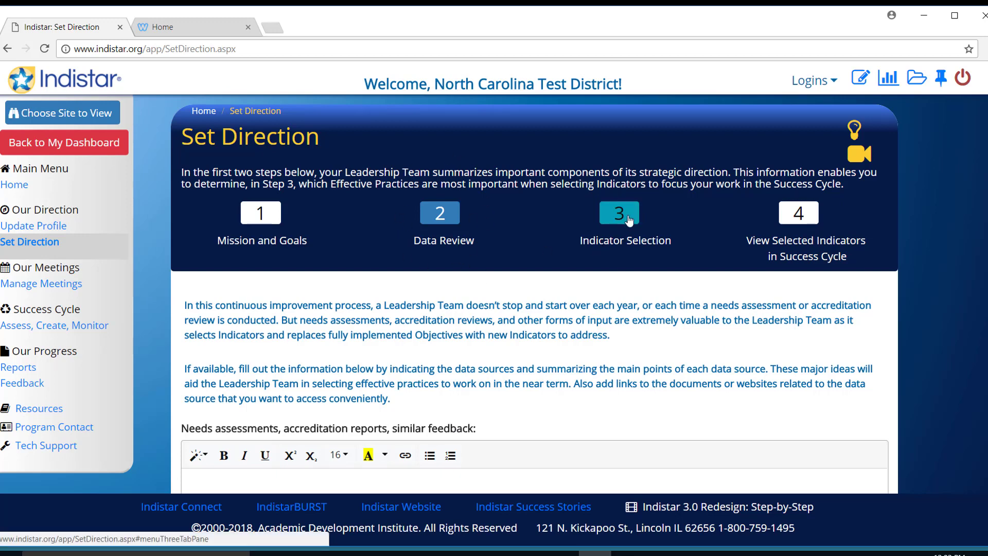
pyautogui.click(628, 220)
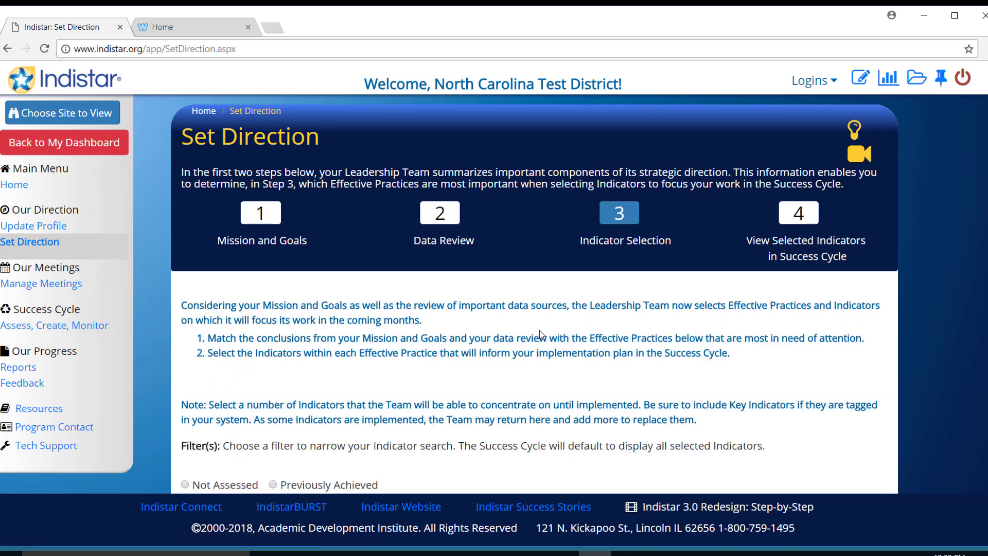
pyautogui.scroll(-6, 540, 334)
pyautogui.scroll(-3, 539, 331)
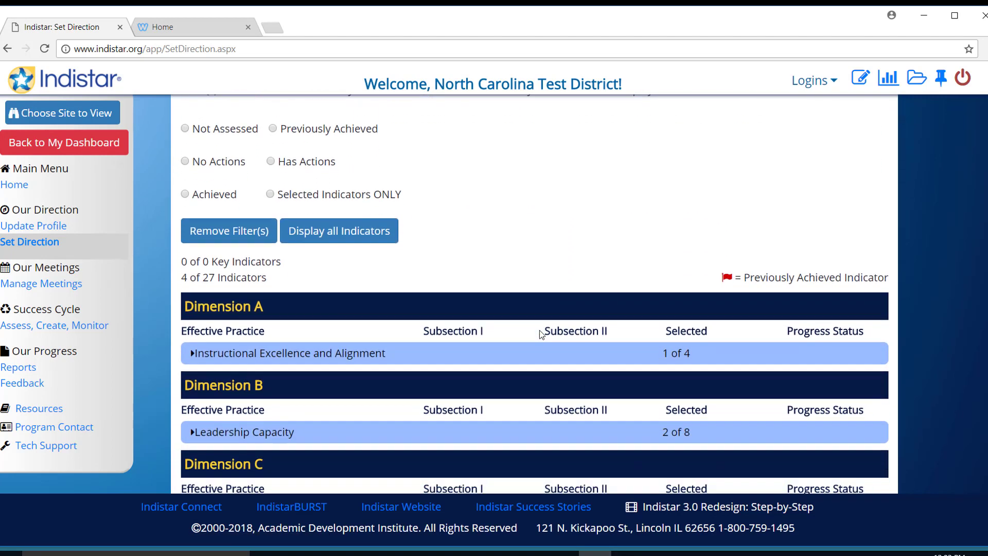
pyautogui.scroll(-3, 539, 330)
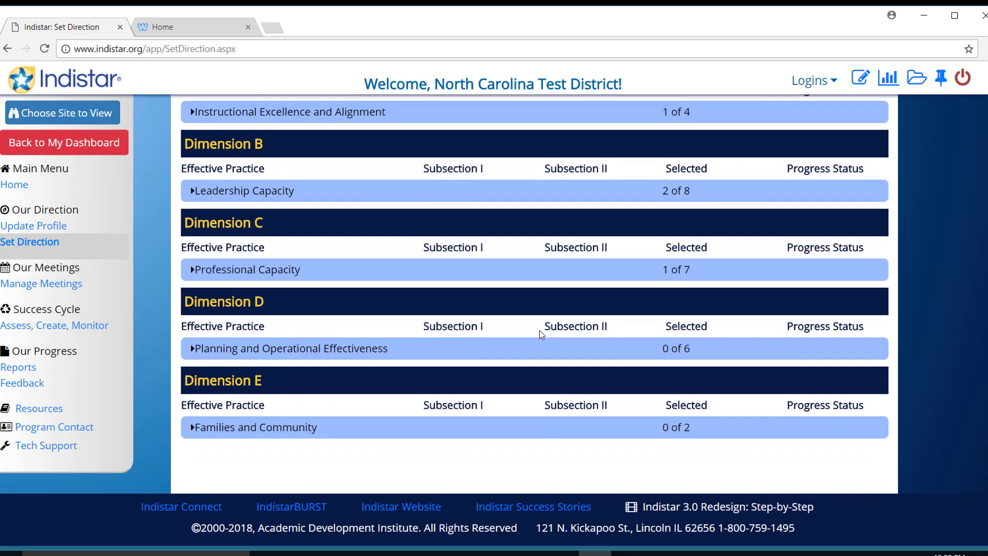
pyautogui.scroll(4, 539, 329)
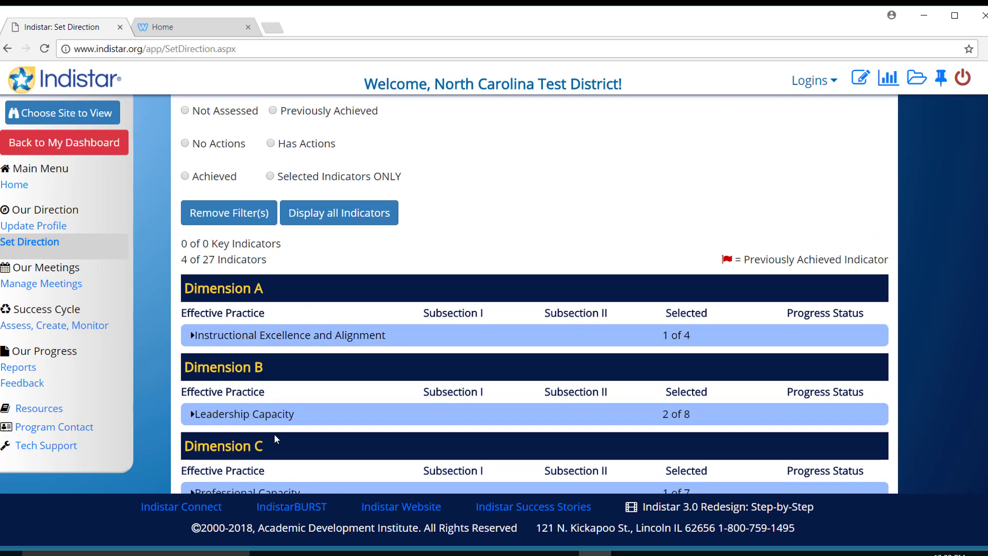
pyautogui.scroll(-3, 274, 436)
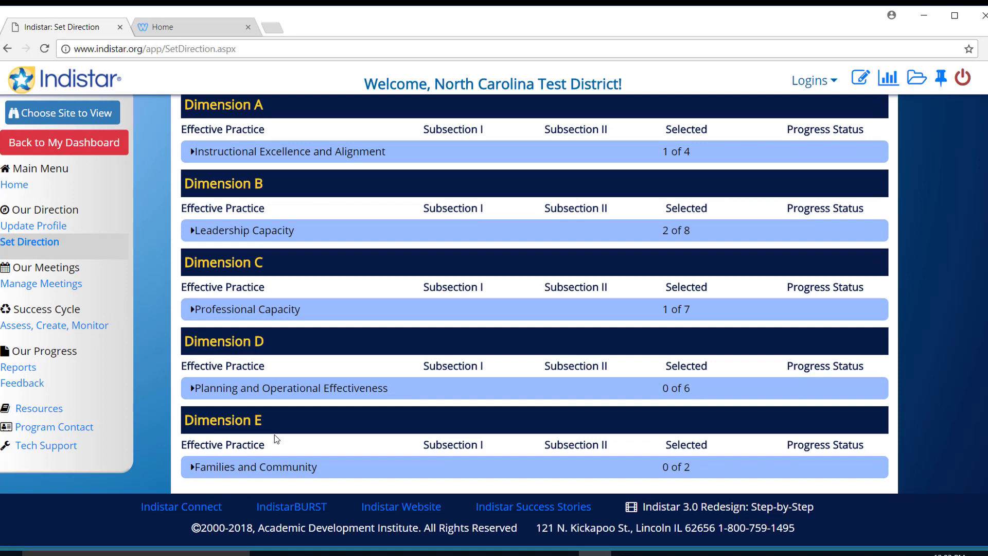
pyautogui.scroll(3, 274, 434)
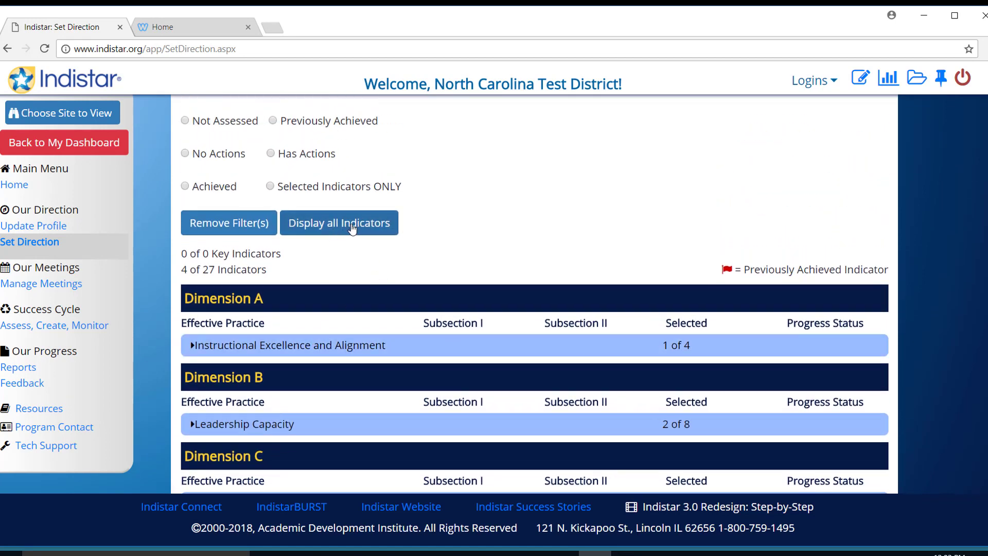
# Step: Display all indicators under each dimension and scroll through the full list
pyautogui.click(351, 228)
pyautogui.scroll(-1, 464, 291)
pyautogui.scroll(-5, 463, 292)
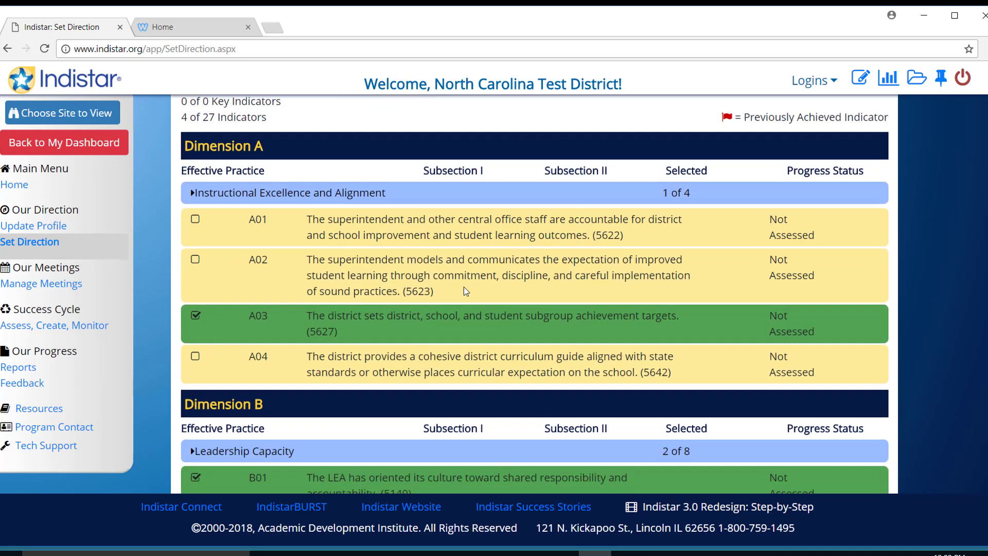
pyautogui.scroll(-3, 464, 289)
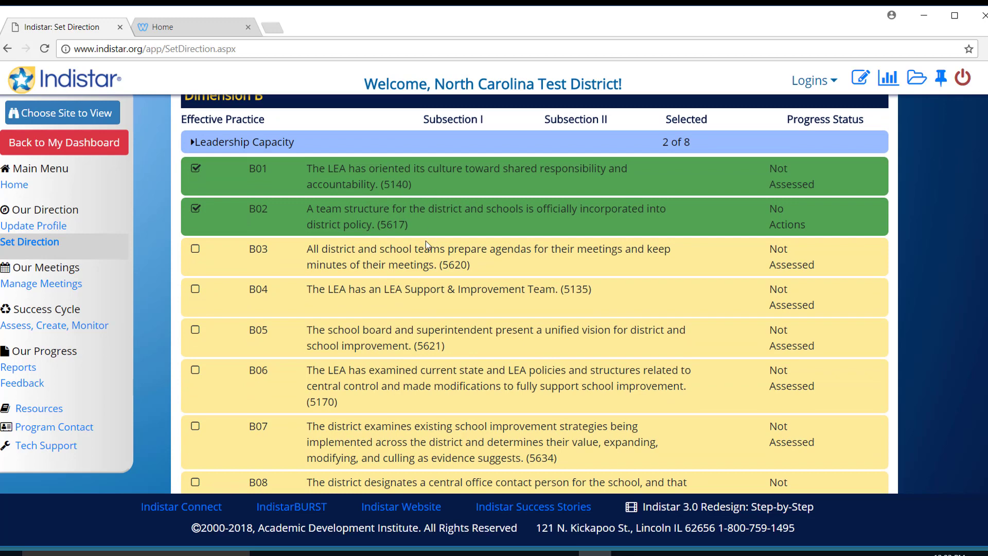
pyautogui.scroll(-4, 425, 238)
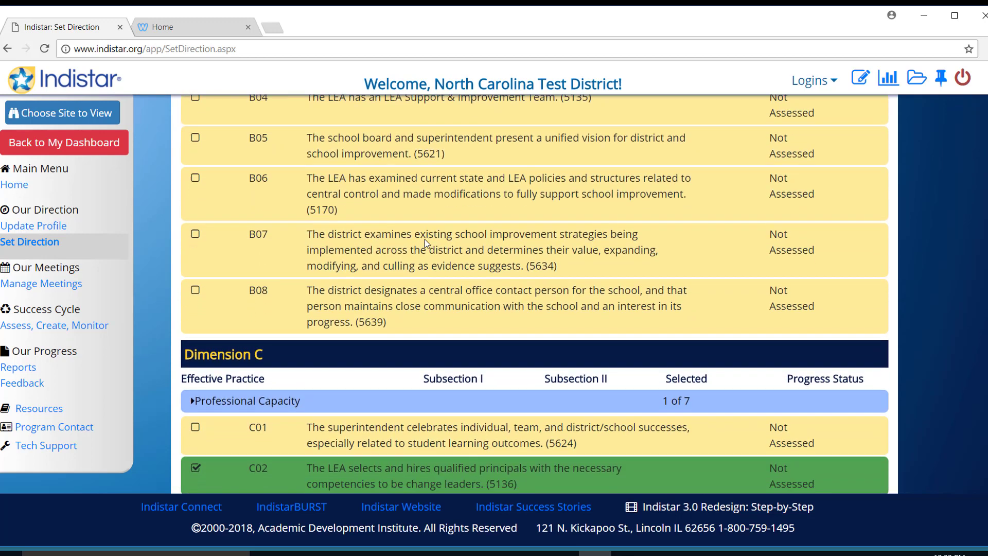
pyautogui.scroll(-2, 424, 239)
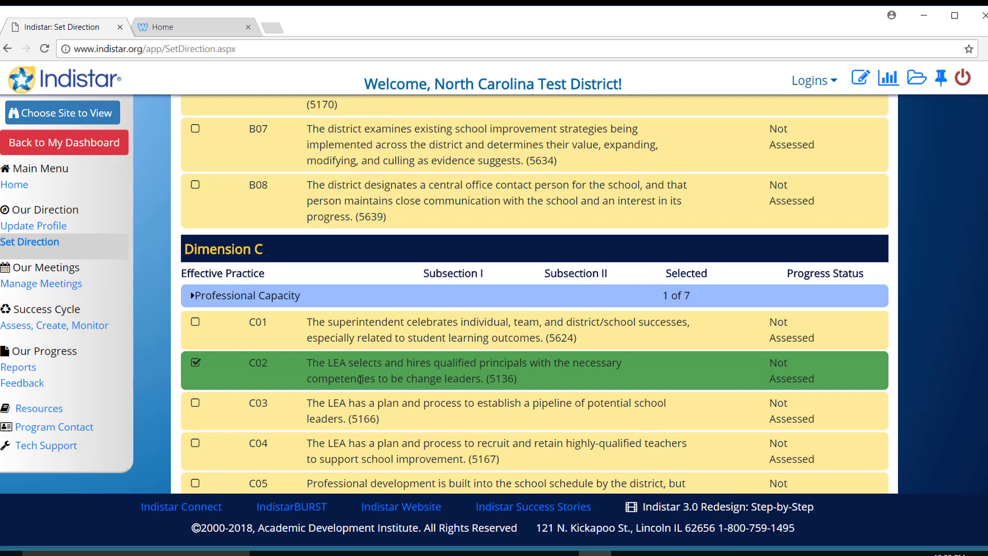
pyautogui.scroll(7, 360, 379)
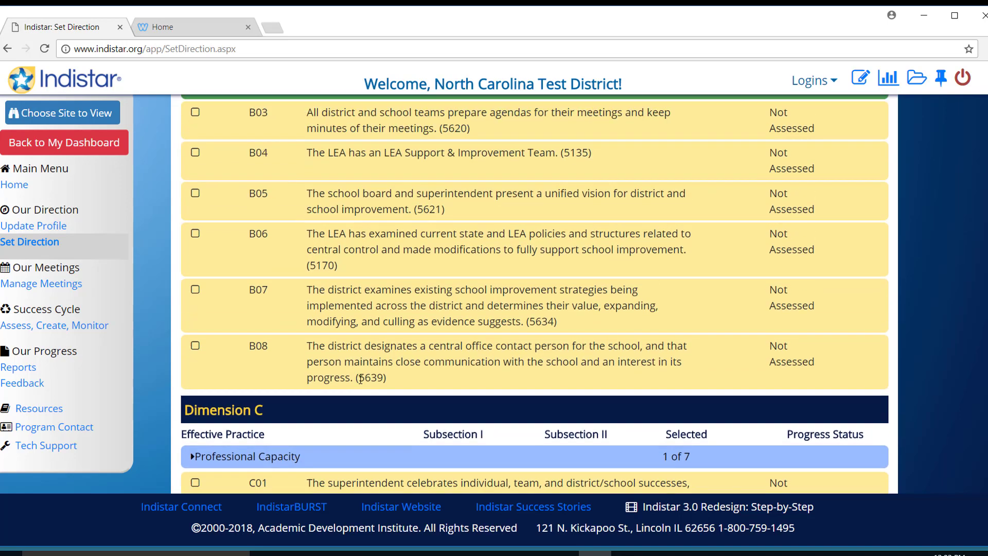
pyautogui.scroll(5, 360, 379)
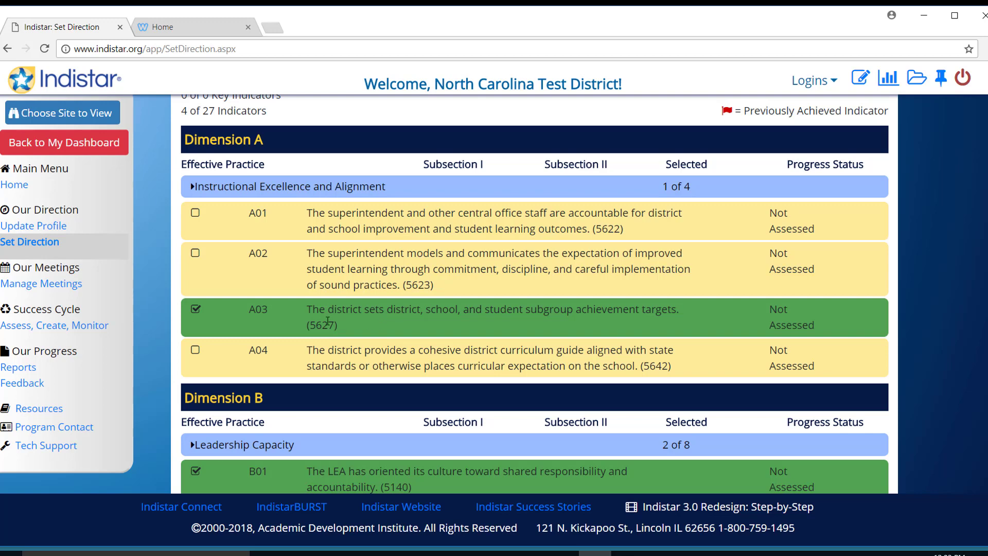
# Step: Deselect indicator A03 and select C01 under Dimension C instead
pyautogui.click(196, 310)
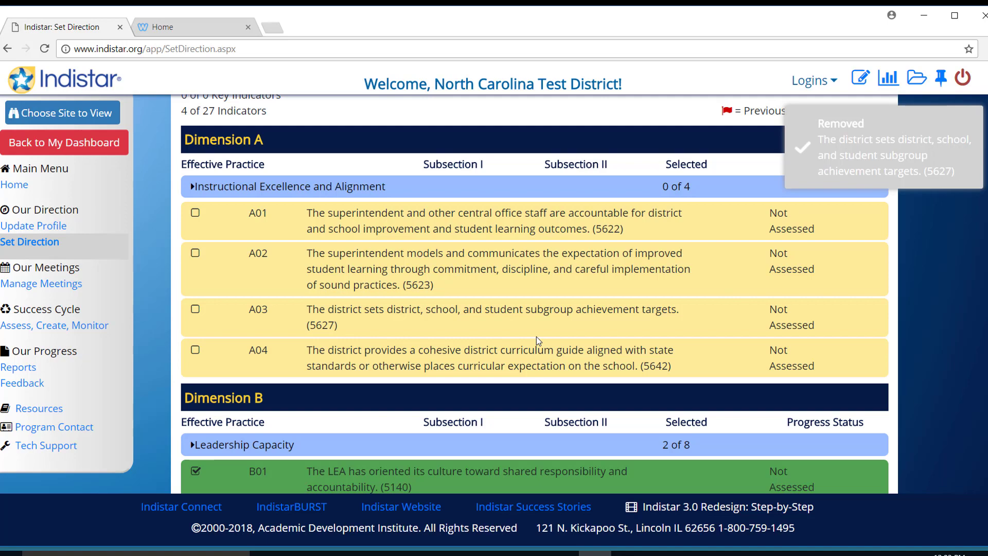
pyautogui.scroll(-8, 536, 337)
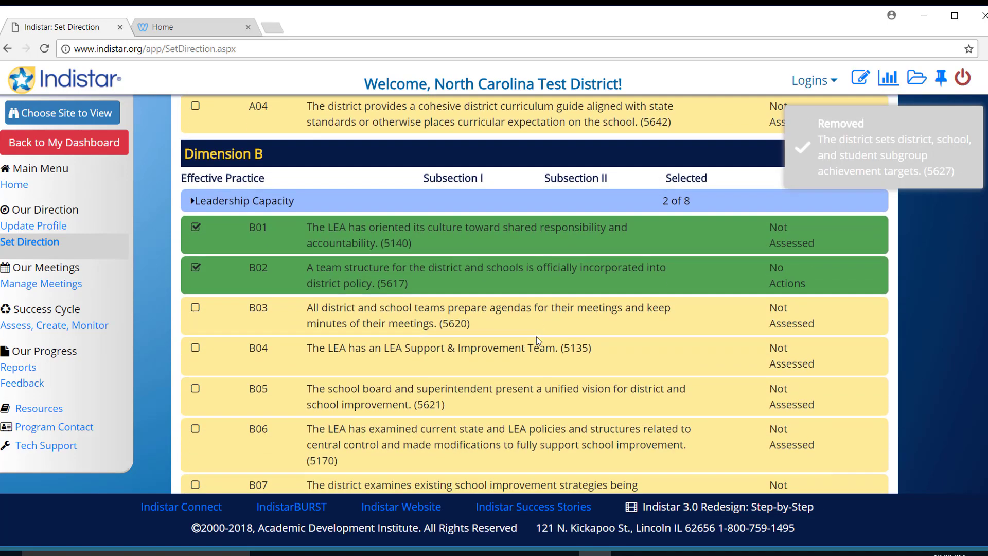
pyautogui.scroll(-4, 536, 337)
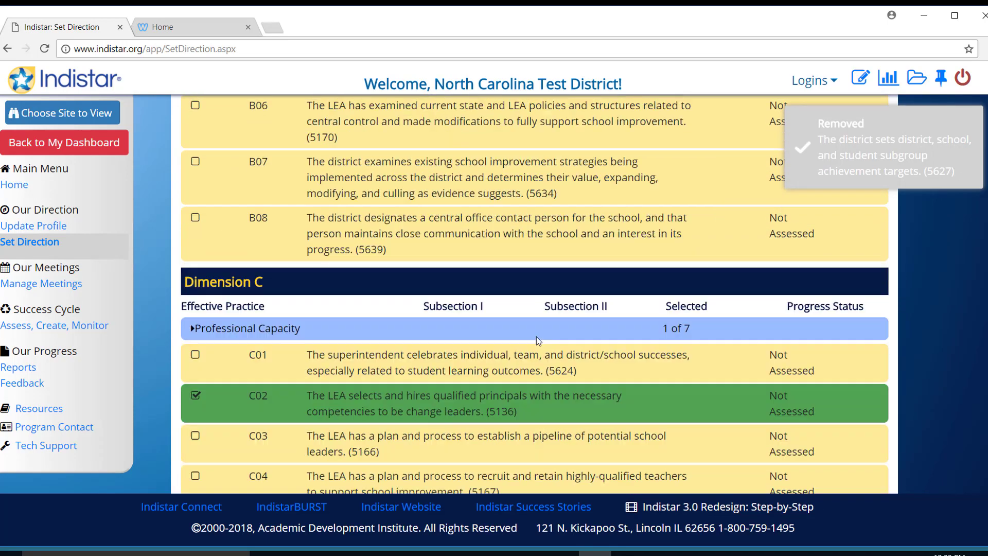
pyautogui.scroll(-2, 536, 337)
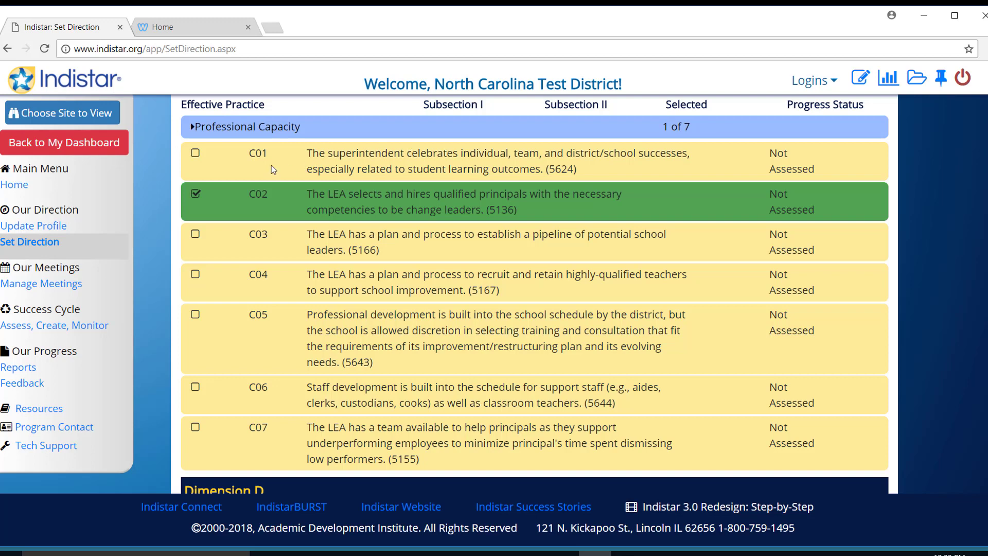
pyautogui.click(195, 153)
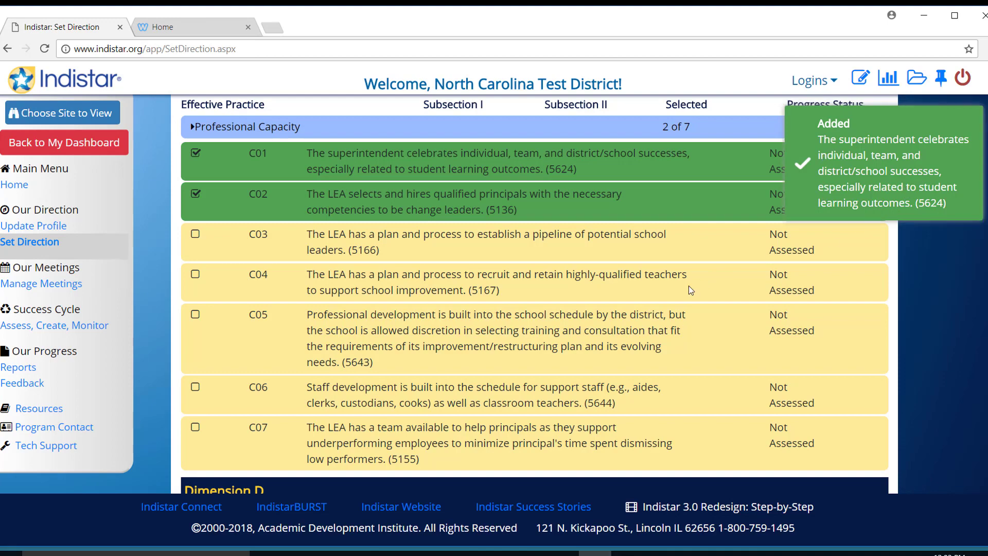
pyautogui.scroll(8, 688, 285)
pyautogui.scroll(10, 688, 286)
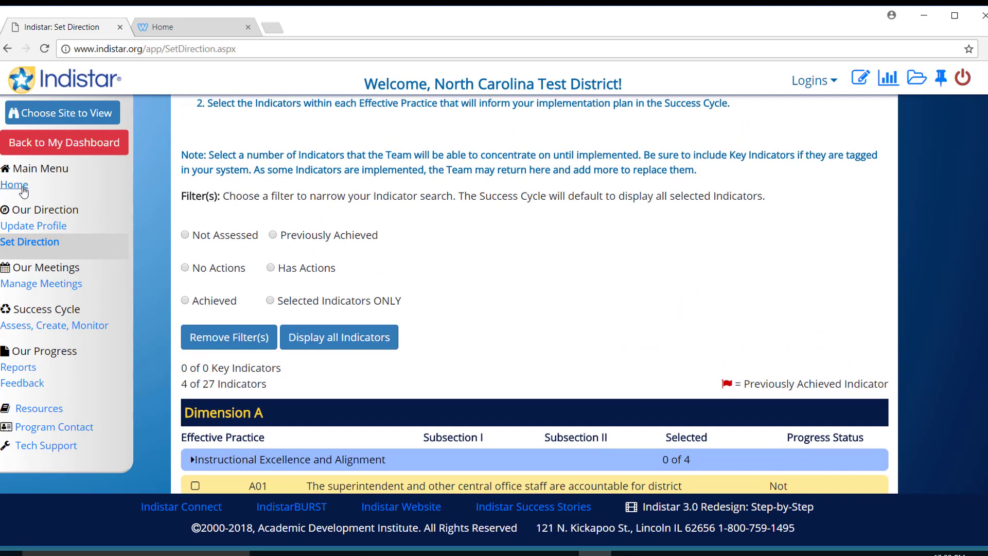
# Step: From the dashboard go to Assess, Create, Monitor and open indicator B01's Assess page
pyautogui.click(23, 188)
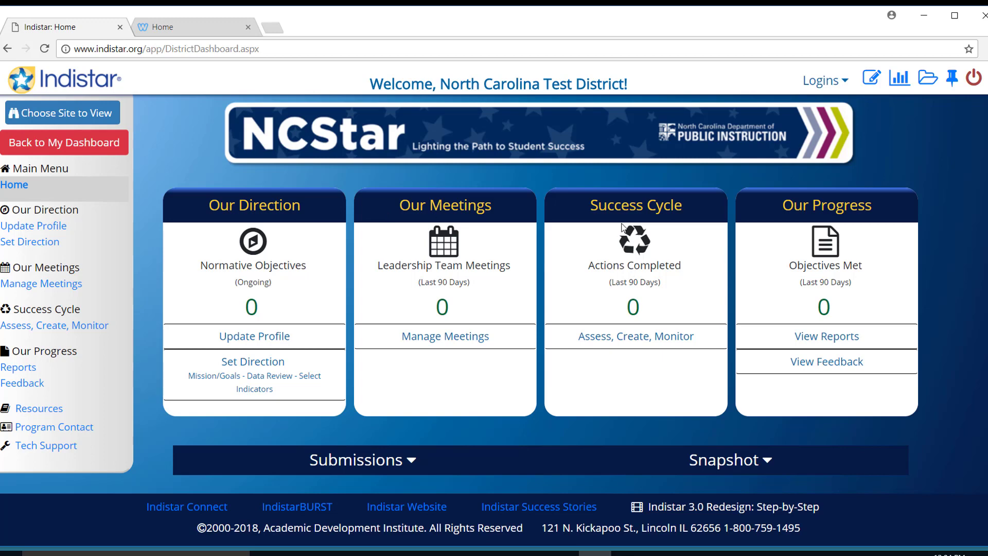
pyautogui.click(630, 344)
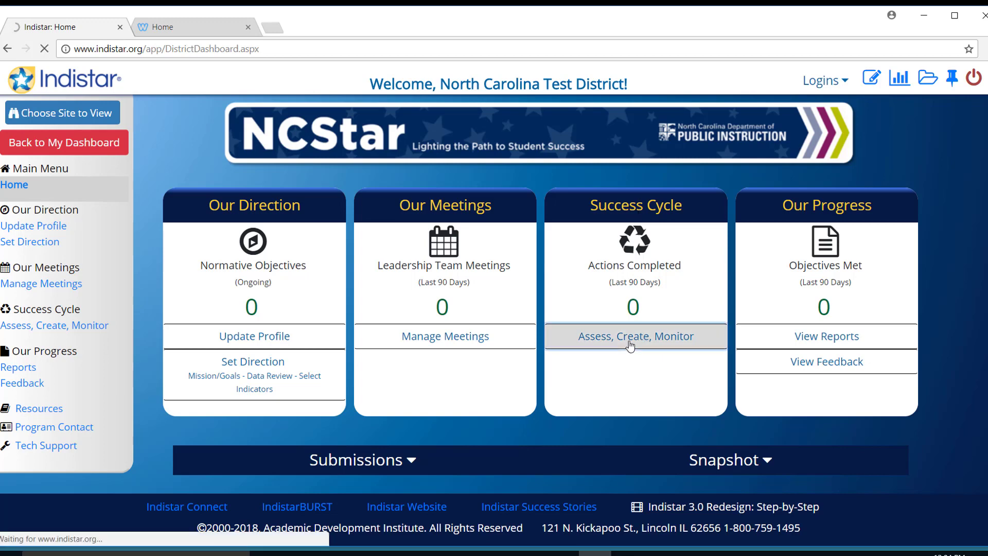
pyautogui.scroll(-4, 630, 344)
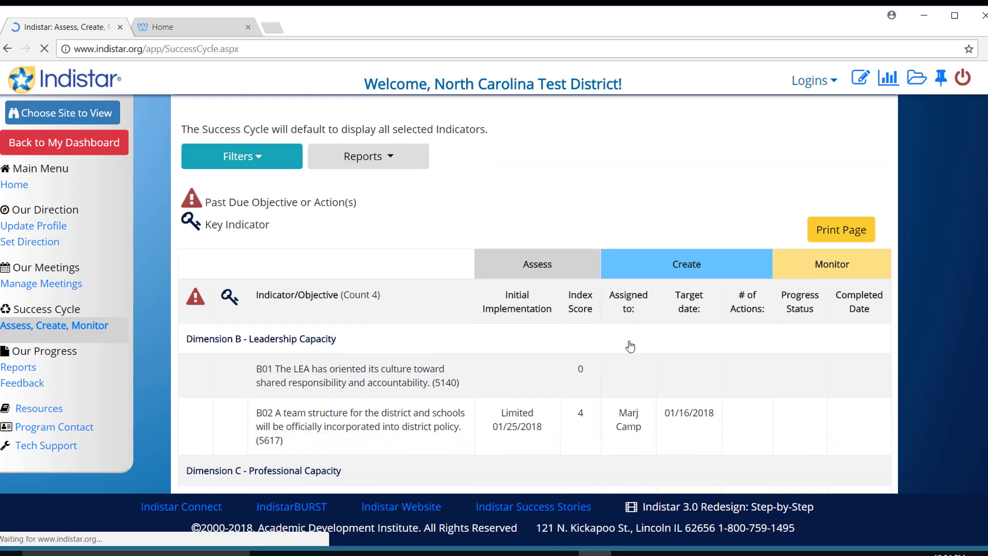
pyautogui.scroll(-4, 630, 345)
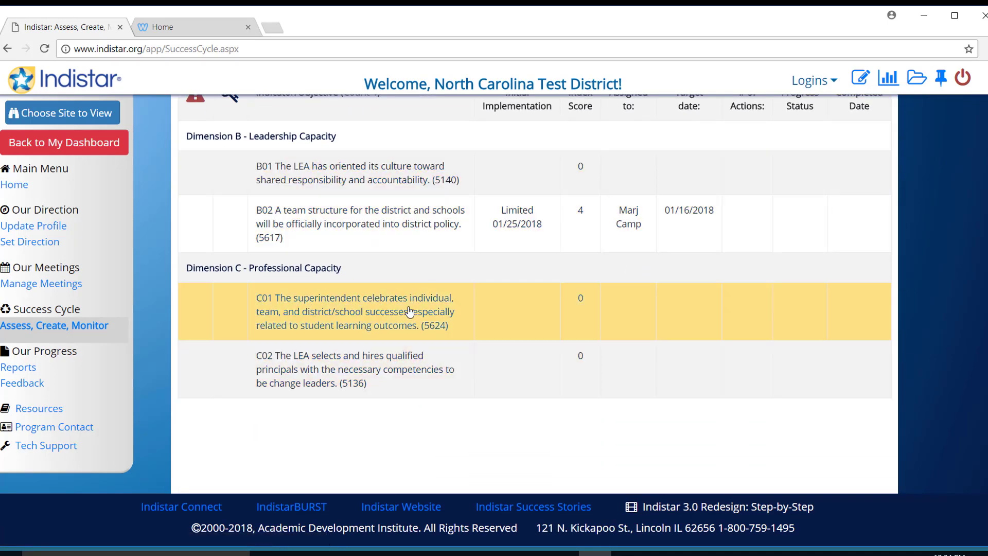
pyautogui.scroll(3, 409, 311)
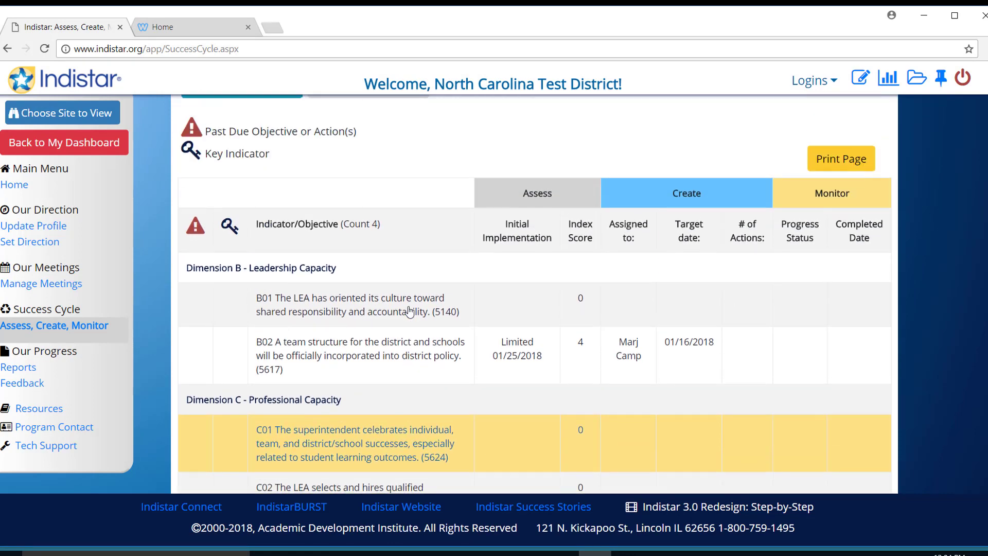
pyautogui.scroll(-3, 409, 311)
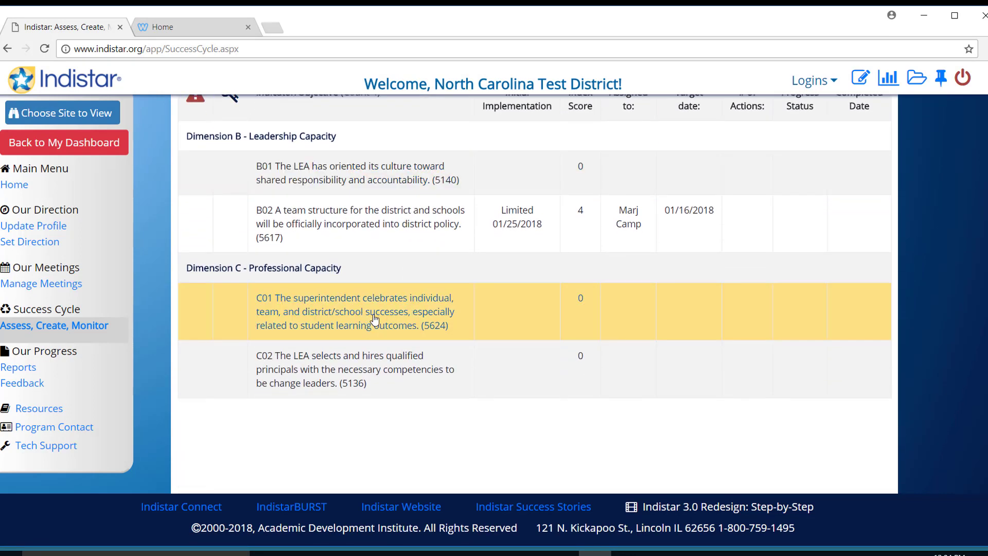
pyautogui.click(376, 319)
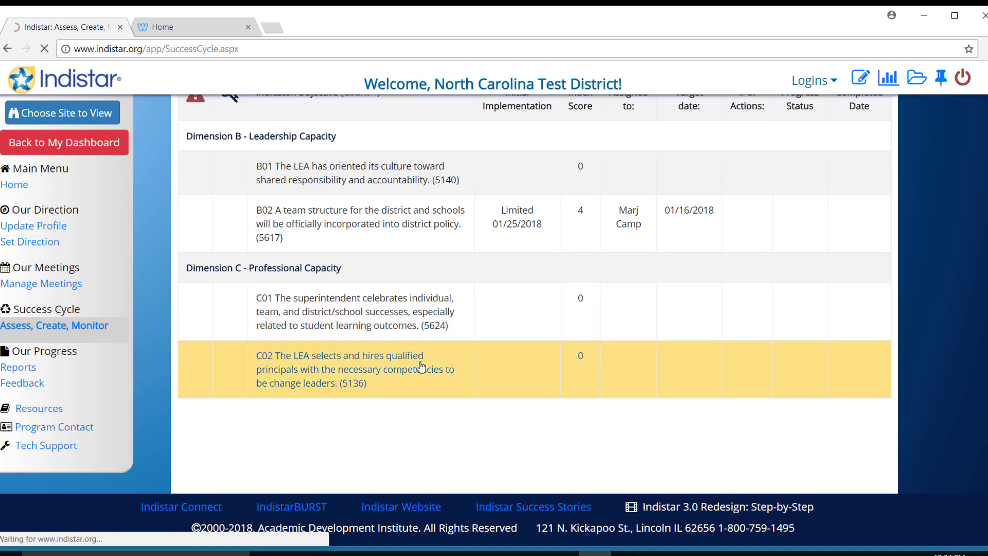
pyautogui.scroll(3, 421, 366)
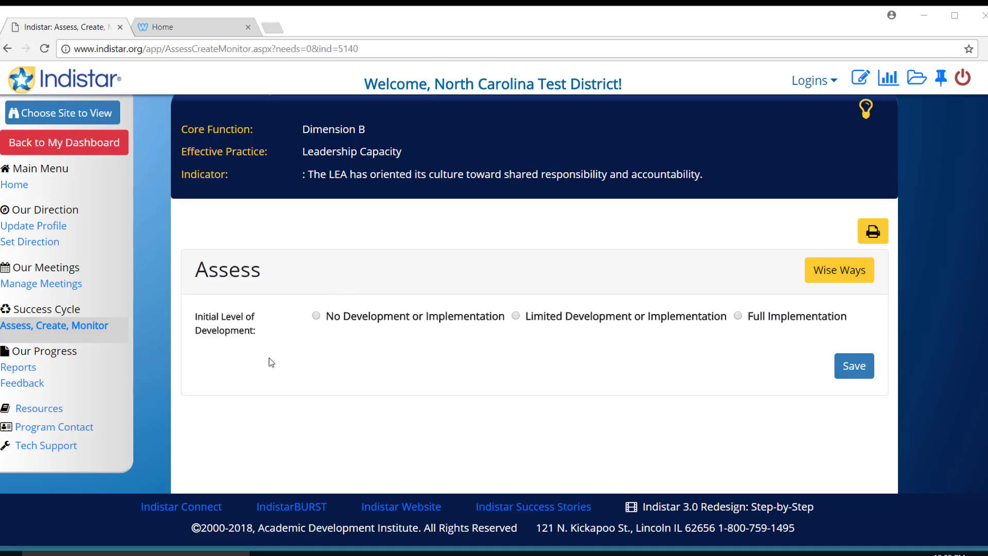
# Step: Rate B01's initial level as Limited Development or Implementation, then return to the home dashboard
pyautogui.click(516, 316)
pyautogui.scroll(-4, 517, 381)
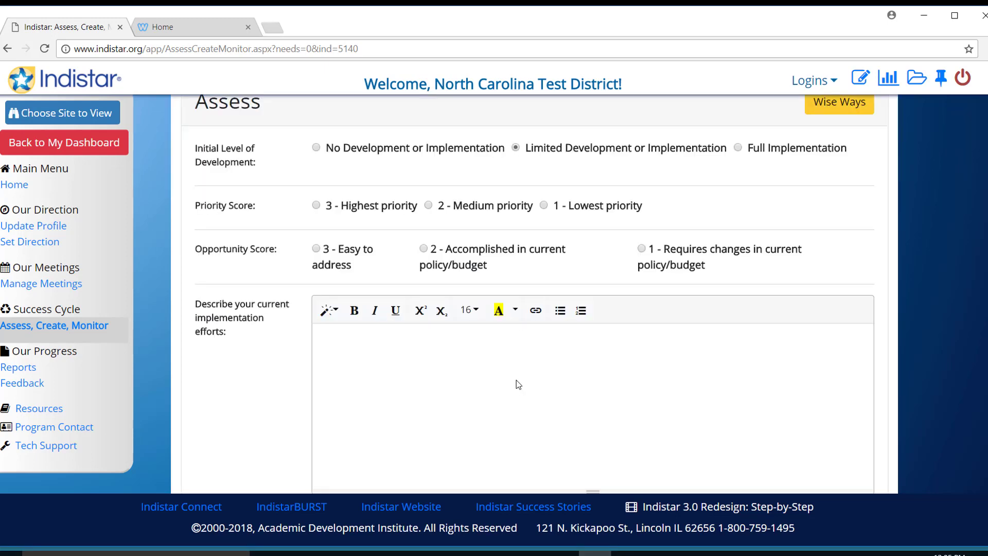
pyautogui.scroll(-1, 516, 381)
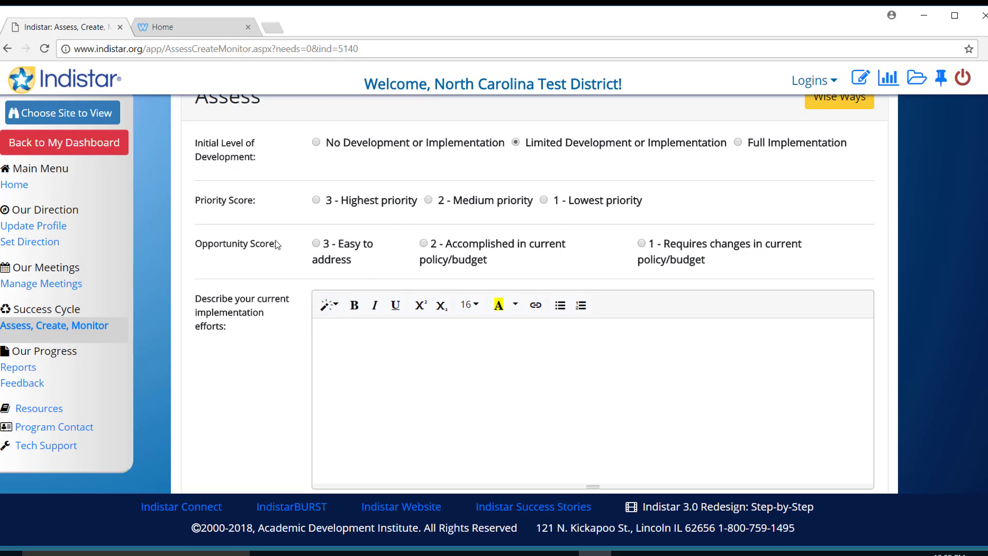
pyautogui.scroll(-2, 278, 316)
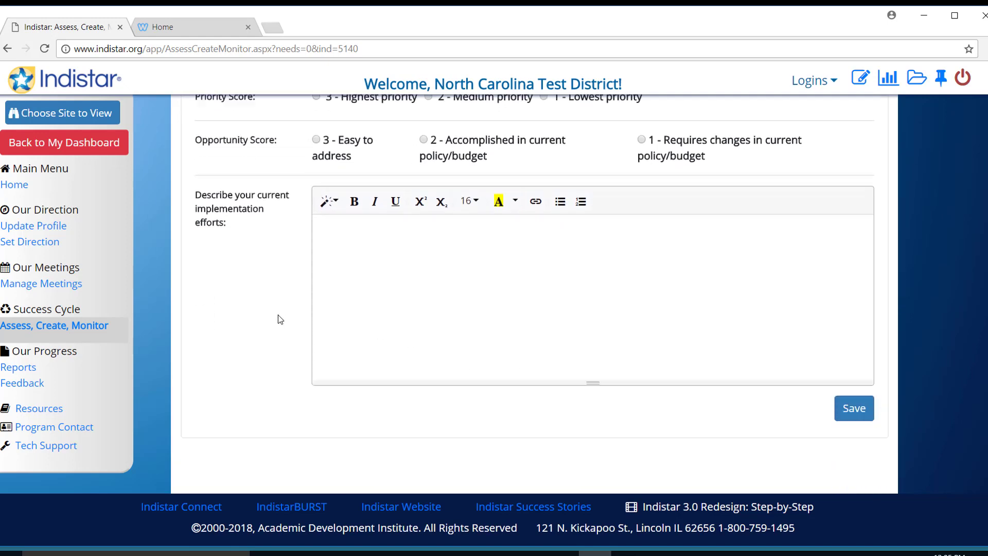
pyautogui.scroll(5, 278, 319)
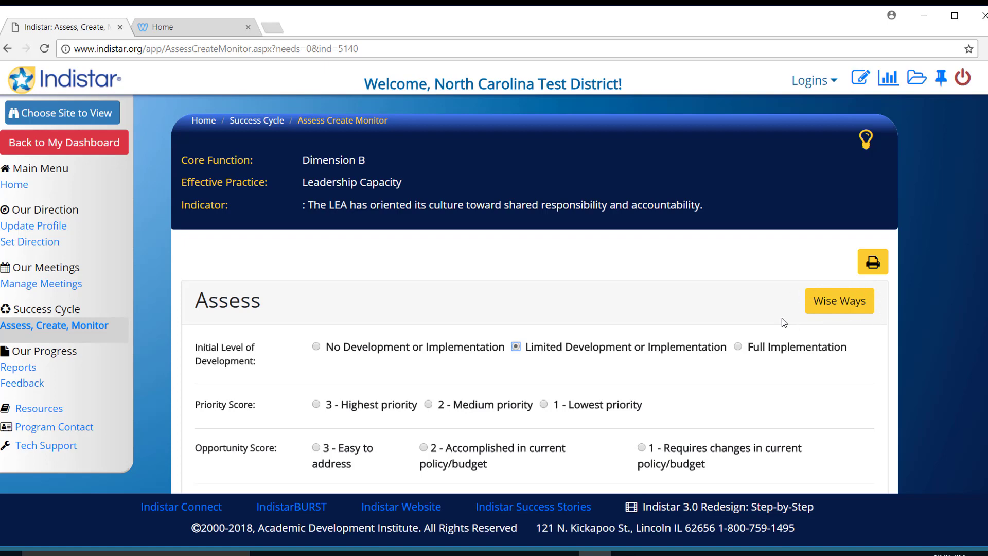
pyautogui.click(21, 191)
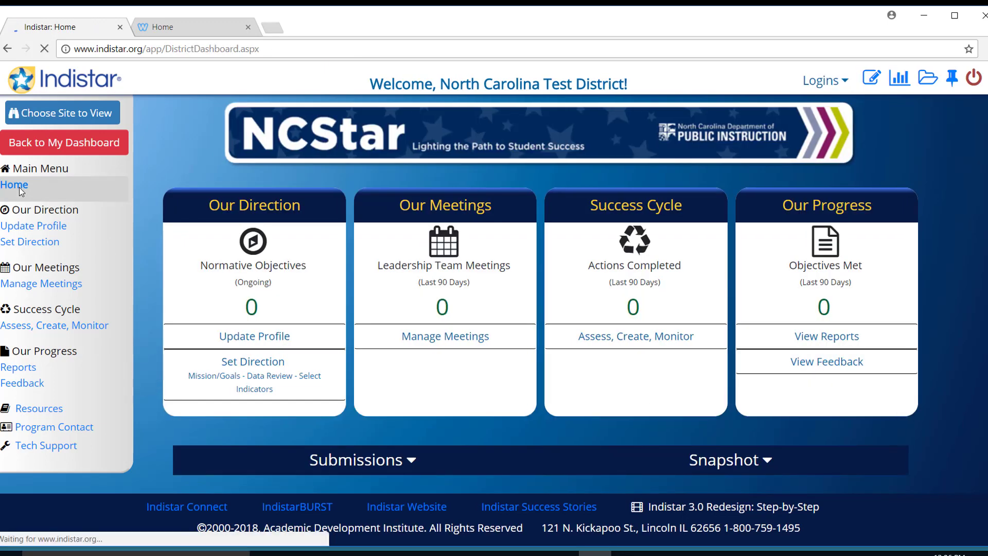
# Step: Open View Reports under Our Progress to show the Reports Menu
pyautogui.click(837, 342)
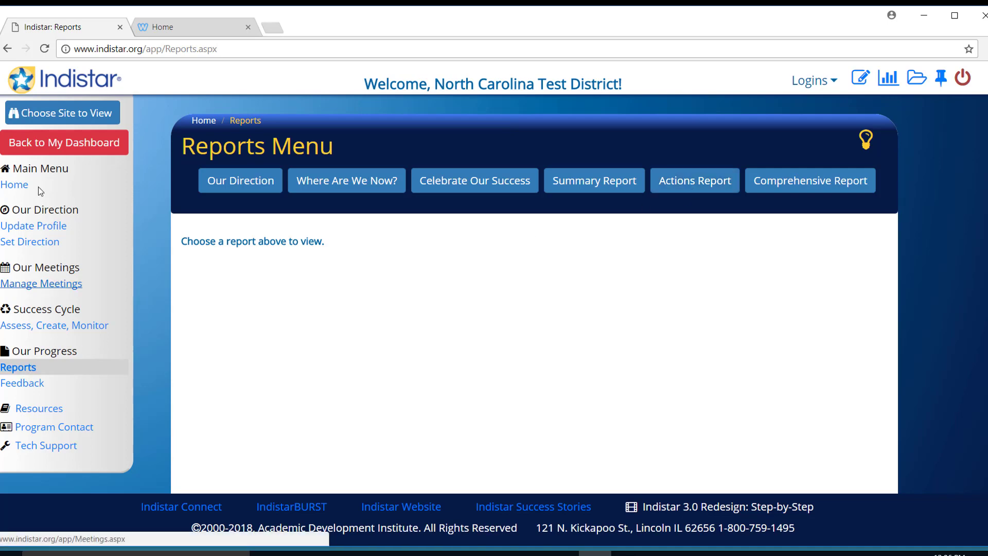
# Step: Go back to the district dashboard and open the Bulletin Board, showing 0 received messages
pyautogui.click(19, 189)
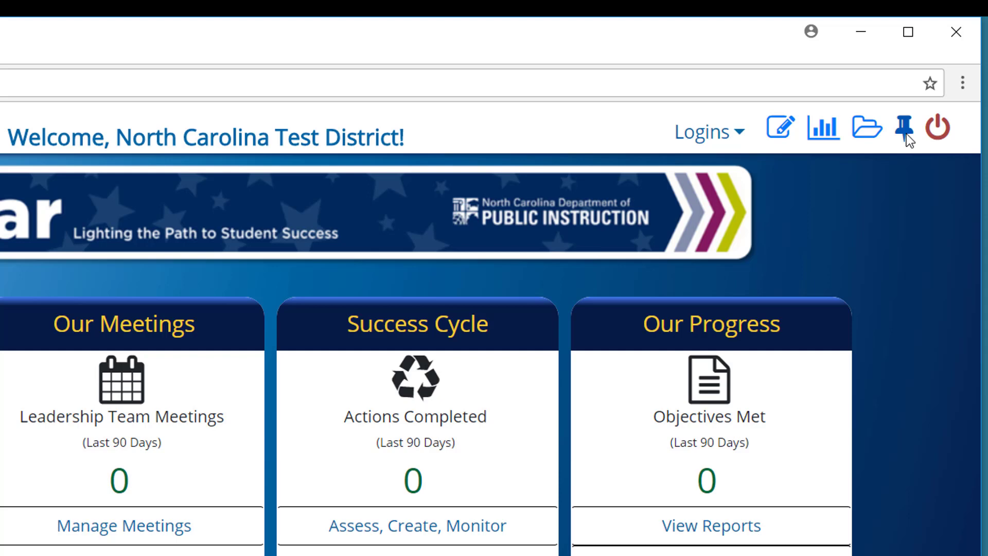
pyautogui.click(904, 129)
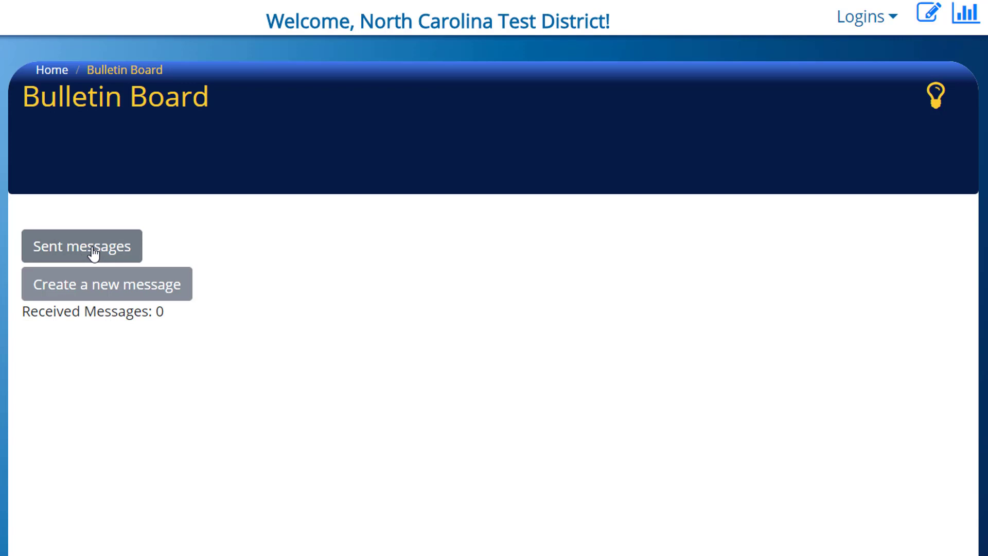
# Step: Create a new bulletin message with All Schools ticked as recipients
pyautogui.click(84, 291)
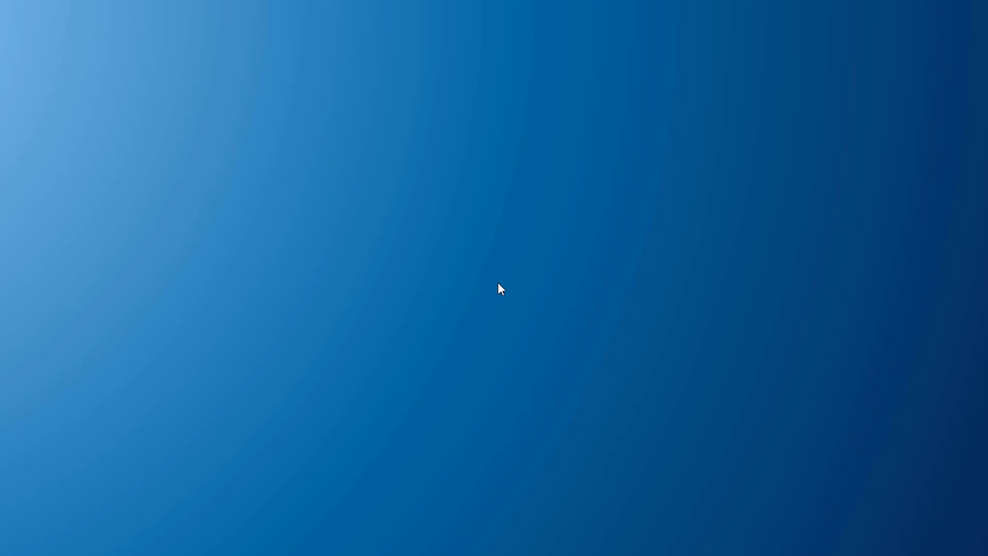
pyautogui.scroll(-5, 500, 289)
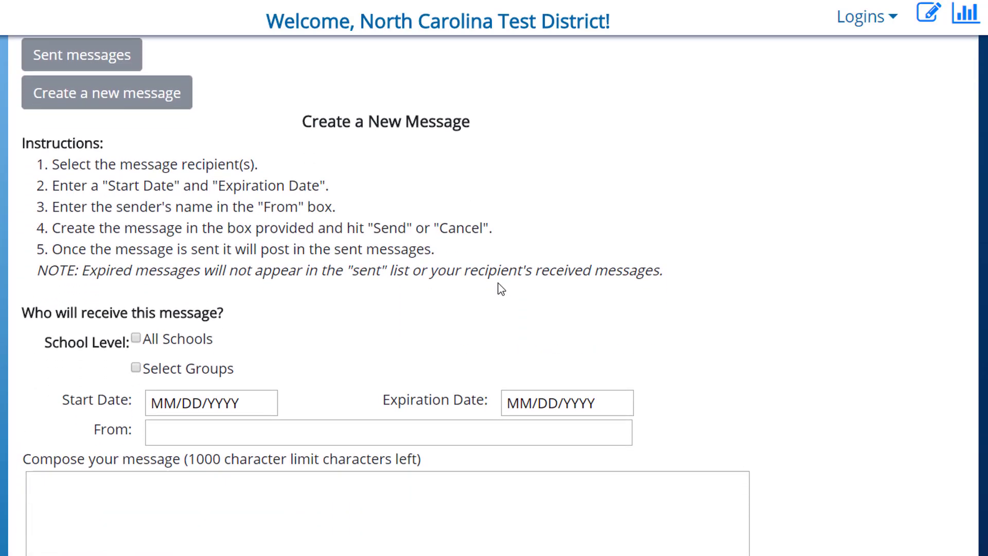
pyautogui.scroll(2, 502, 288)
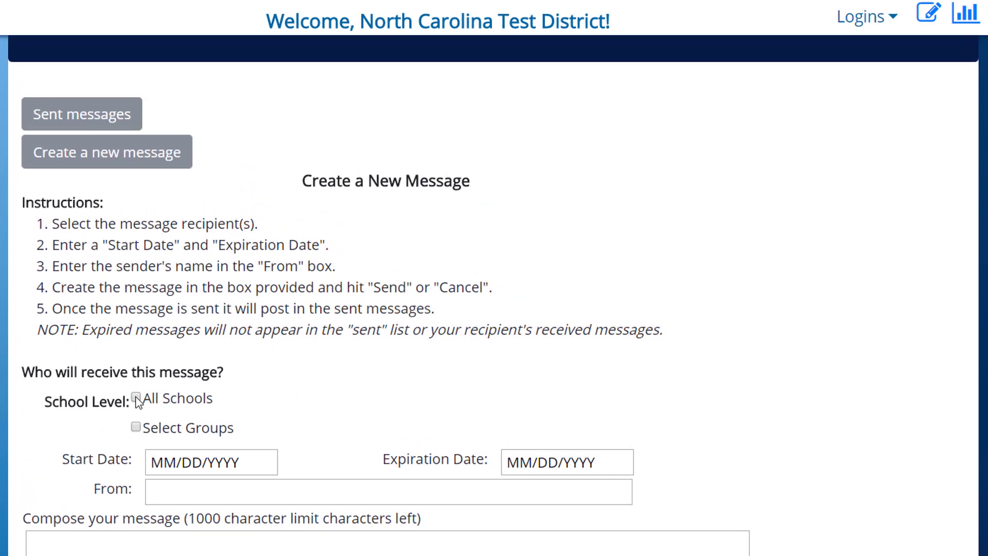
pyautogui.click(137, 399)
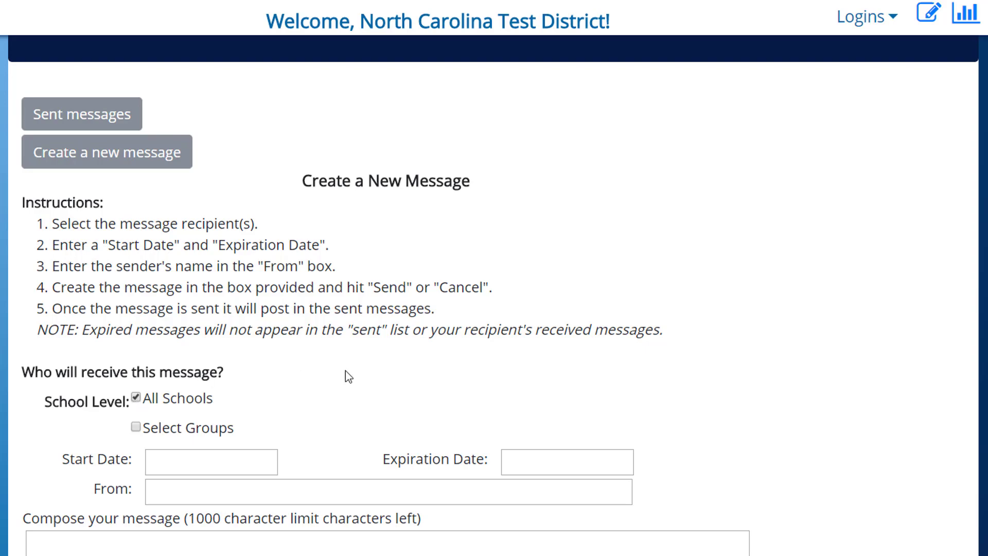
pyautogui.scroll(-7, 348, 377)
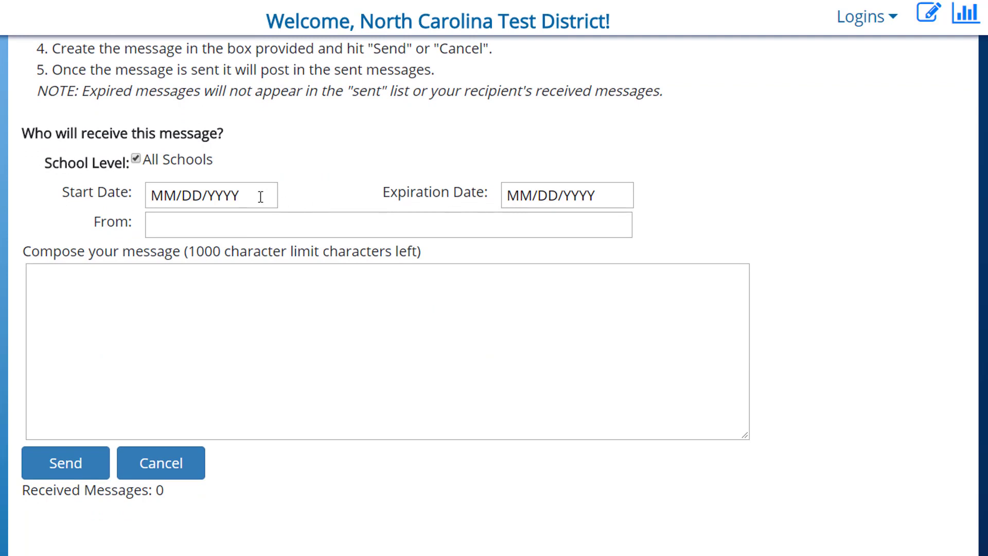
# Step: Set the message to run 2/5/2018 to 2/15/2018 and fill in the sender's name
pyautogui.click(252, 195)
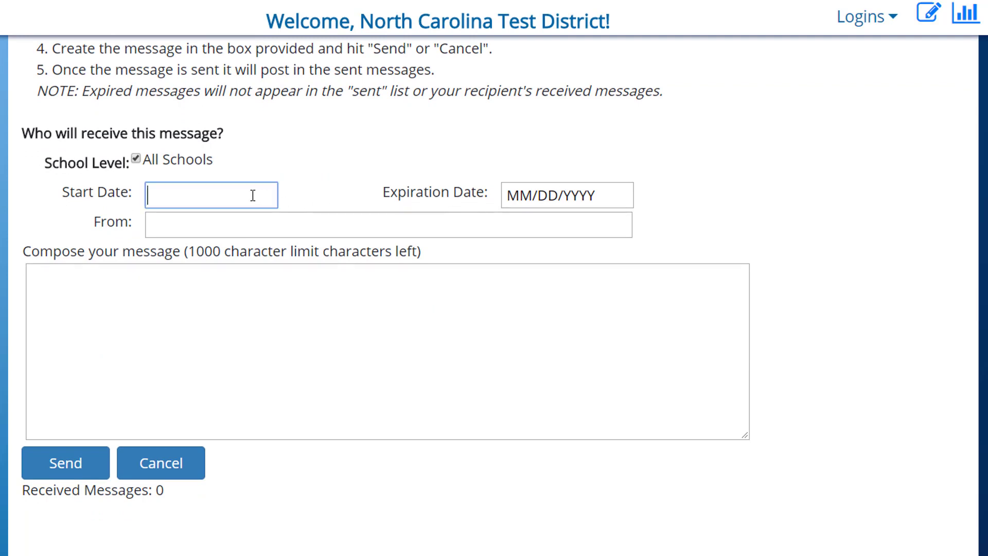
pyautogui.write('2/5/2018')
pyautogui.press('Tab')
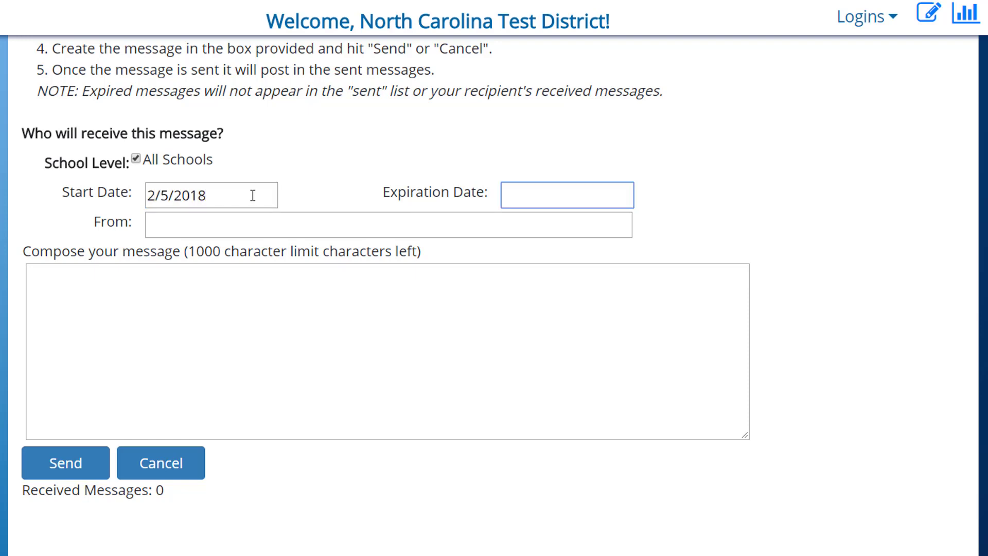
pyautogui.write('2/')
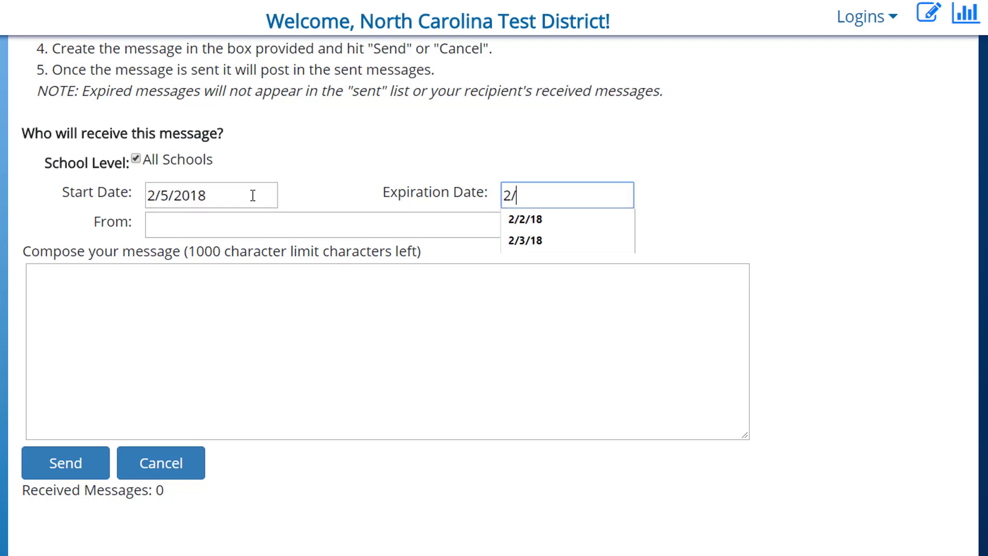
pyautogui.write('15/2018')
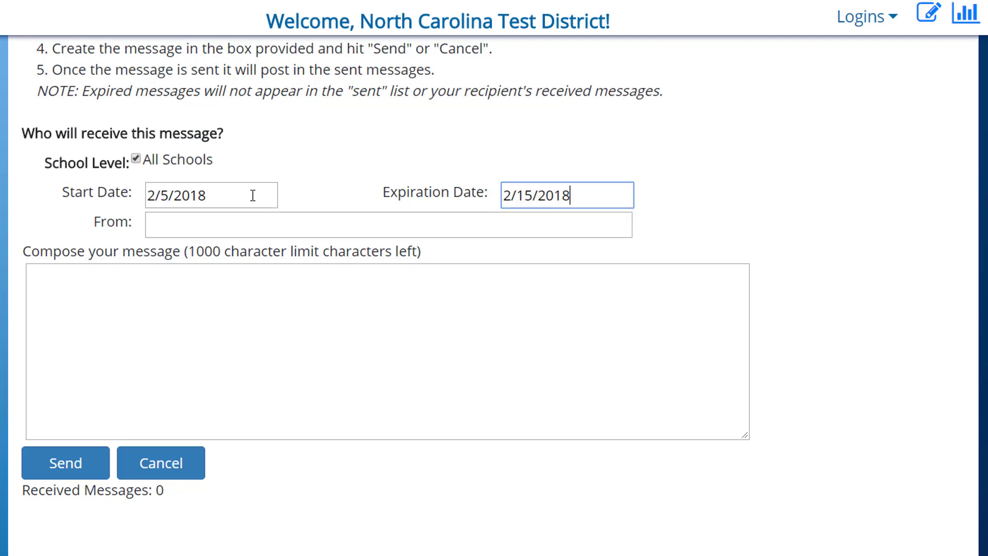
pyautogui.click(185, 225)
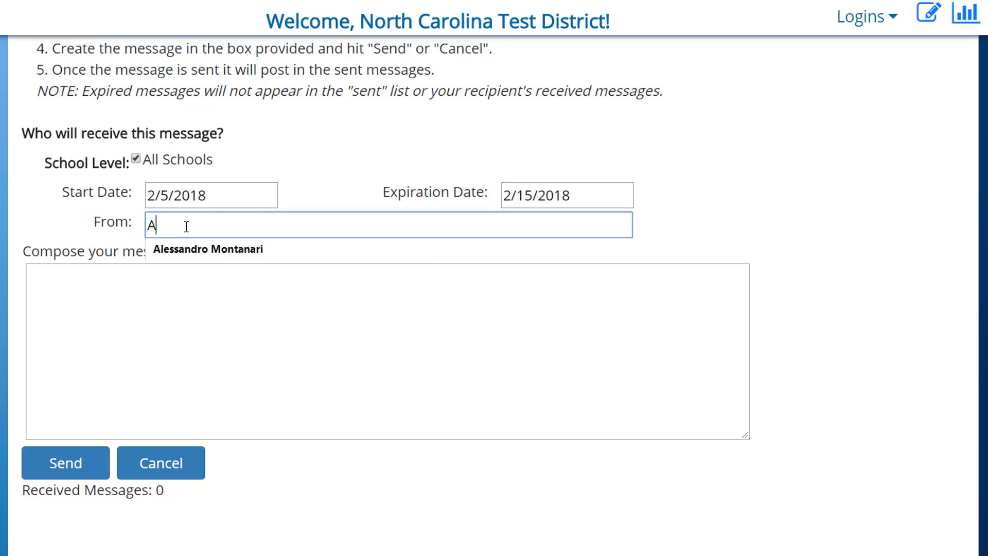
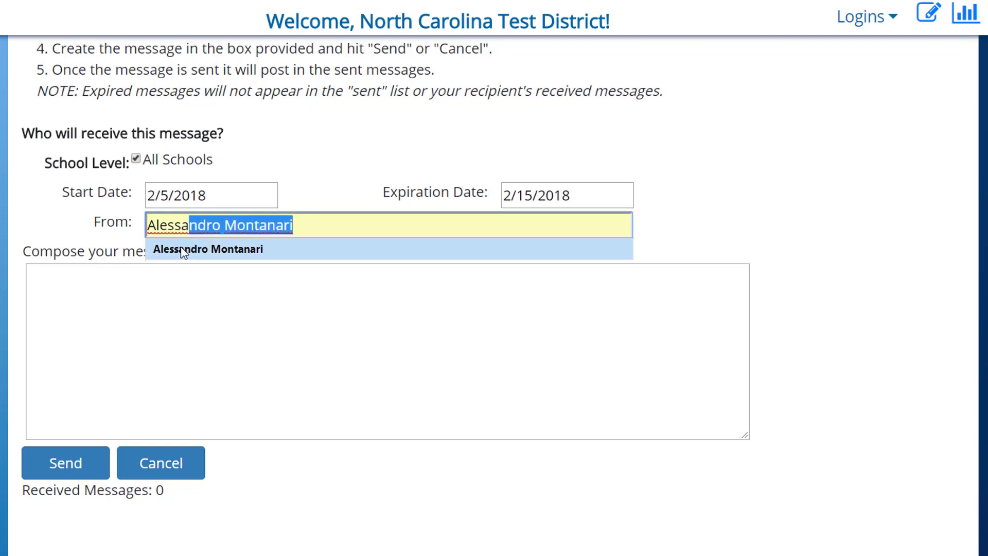
pyautogui.click(182, 248)
# Step: Write the reminder to update action steps and submit plans this spring, then send it
pyautogui.click(159, 278)
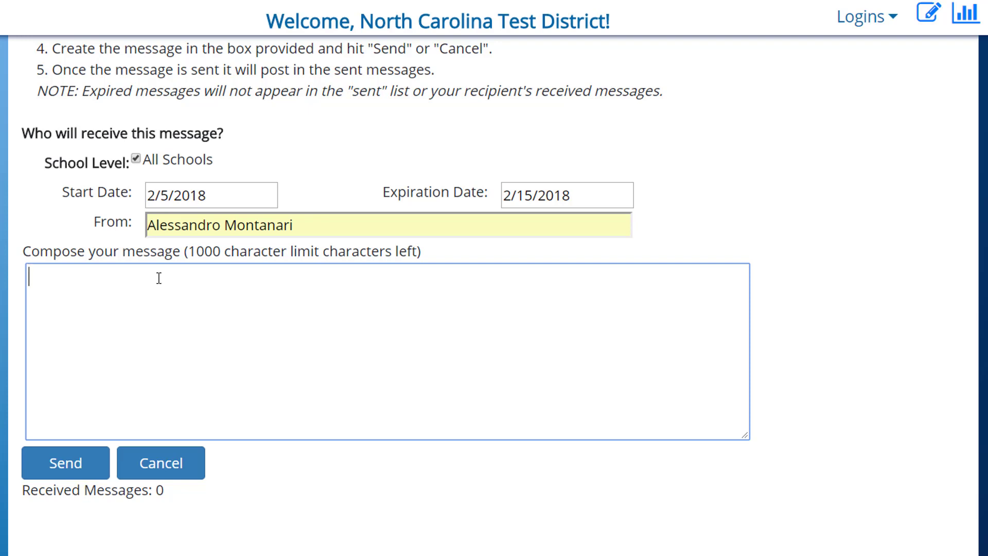
pyautogui.write('As a reminder, please')
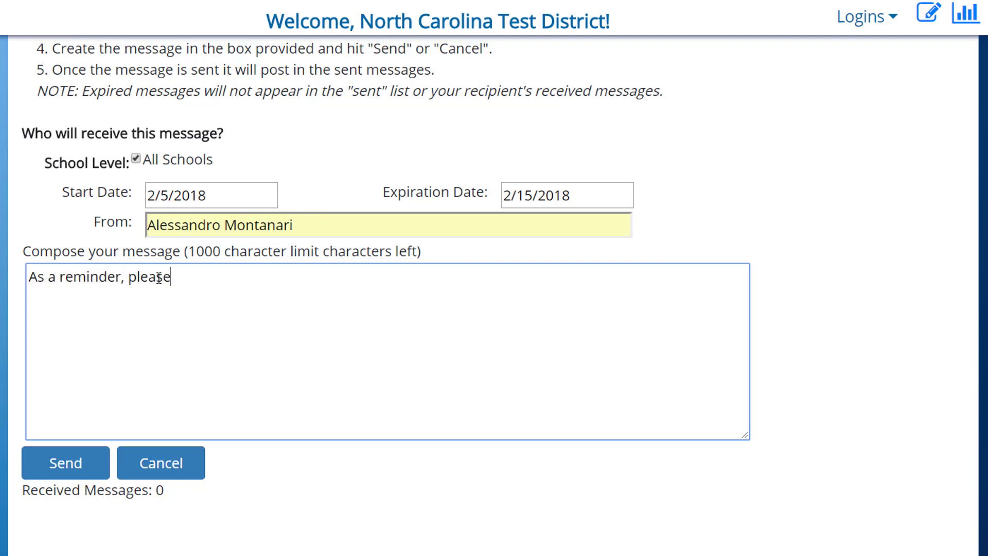
pyautogui.write(' do not forget to ')
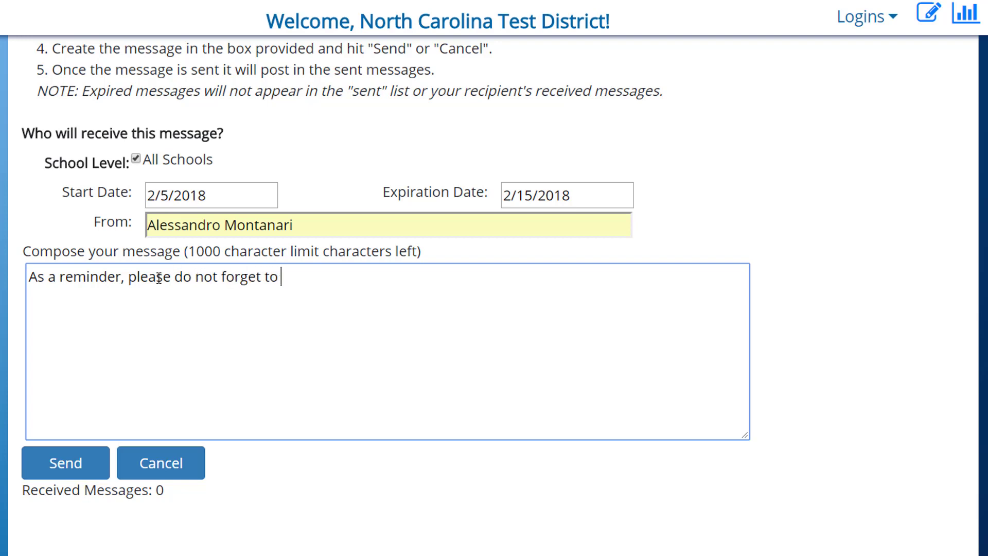
pyautogui.write('update all a')
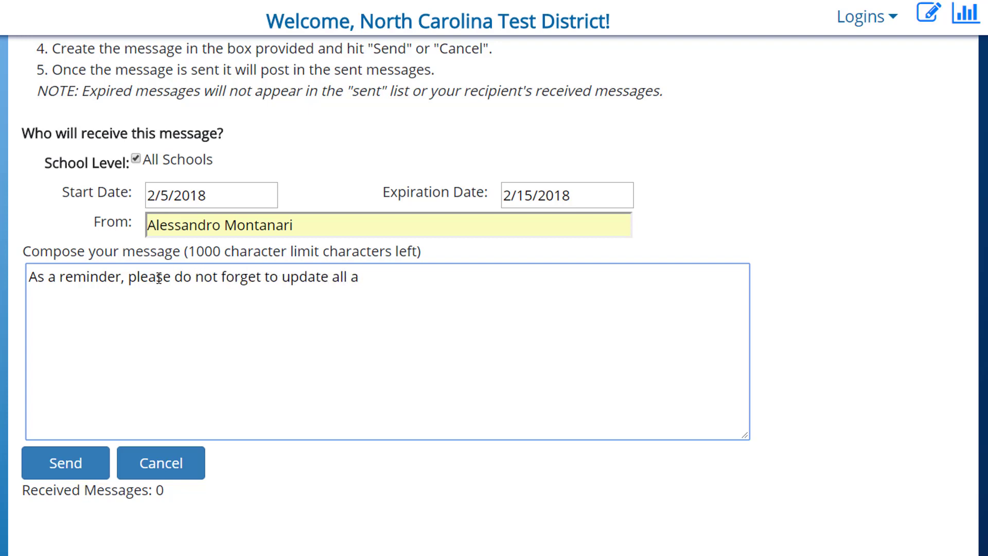
pyautogui.write('ction steps')
pyautogui.write('yoru p')
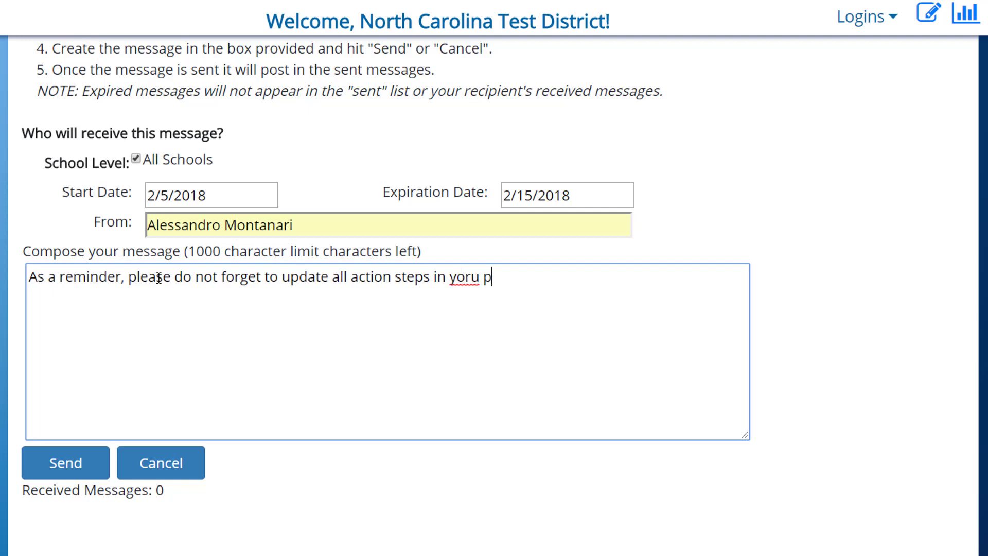
pyautogui.press('BackSpace')
pyautogui.press('BackSpace')
pyautogui.press('BackSpace')
pyautogui.press('BackSpace')
pyautogui.write('ur plan. In addition,')
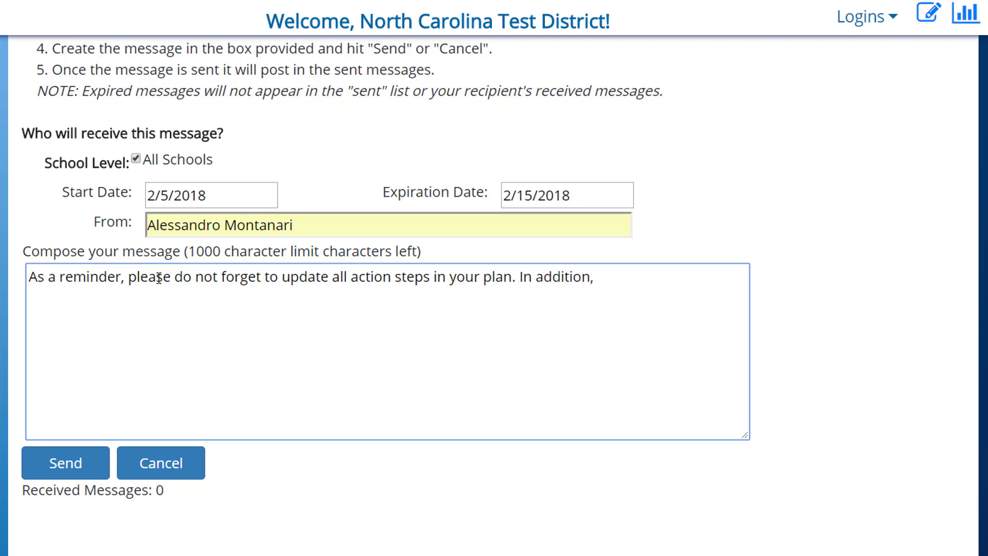
pyautogui.write(' remember to press the sbu')
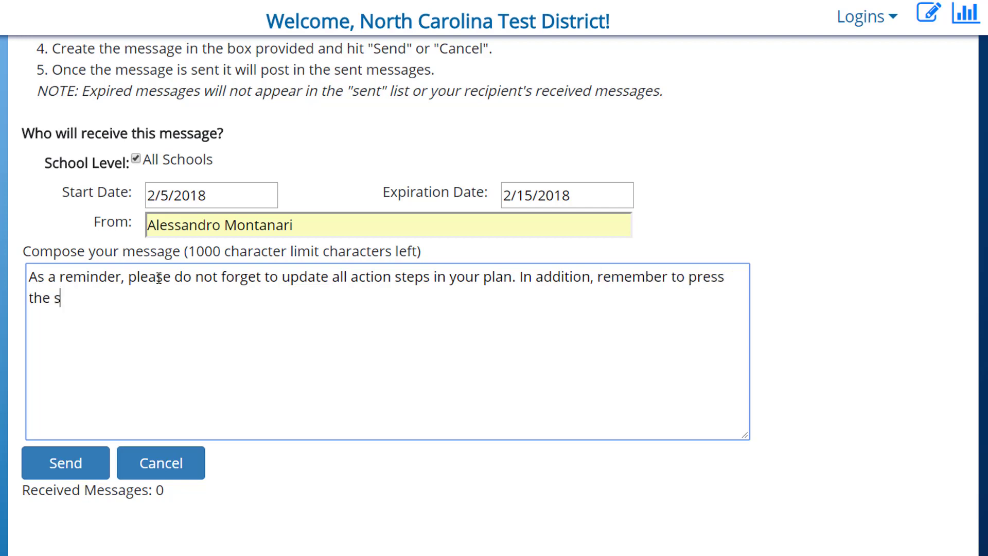
pyautogui.press('BackSpace')
pyautogui.press('BackSpace')
pyautogui.write('ubmit butt')
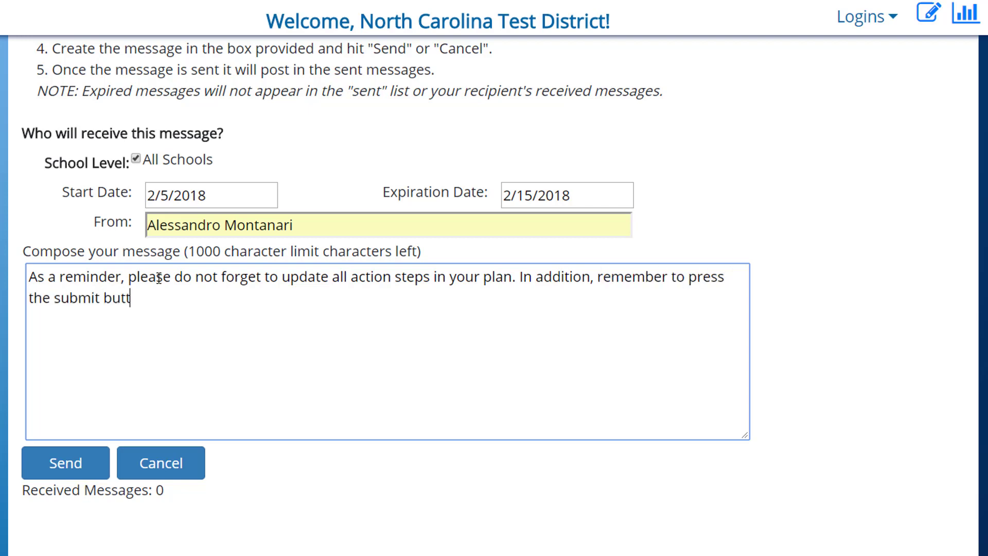
pyautogui.write('on in order to arch')
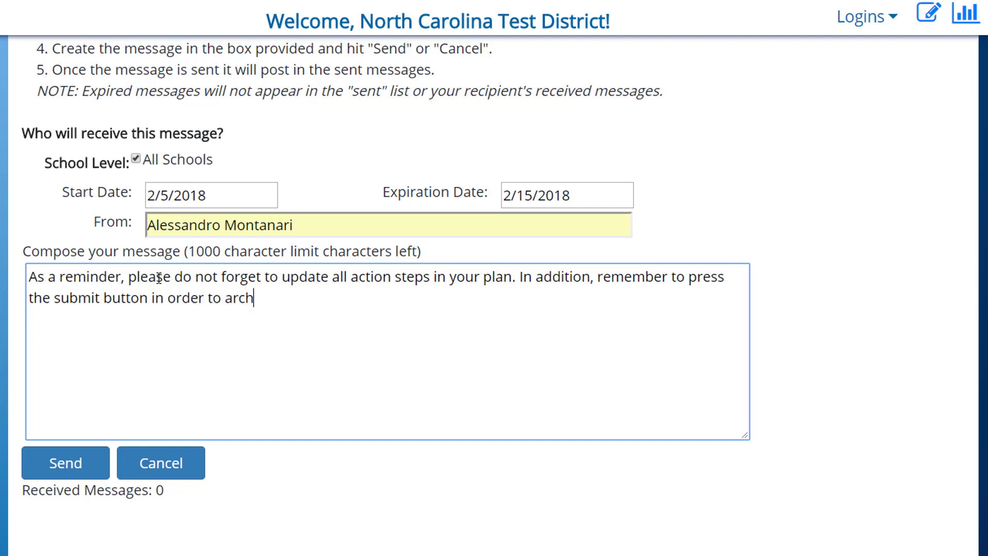
pyautogui.write('ive your plan')
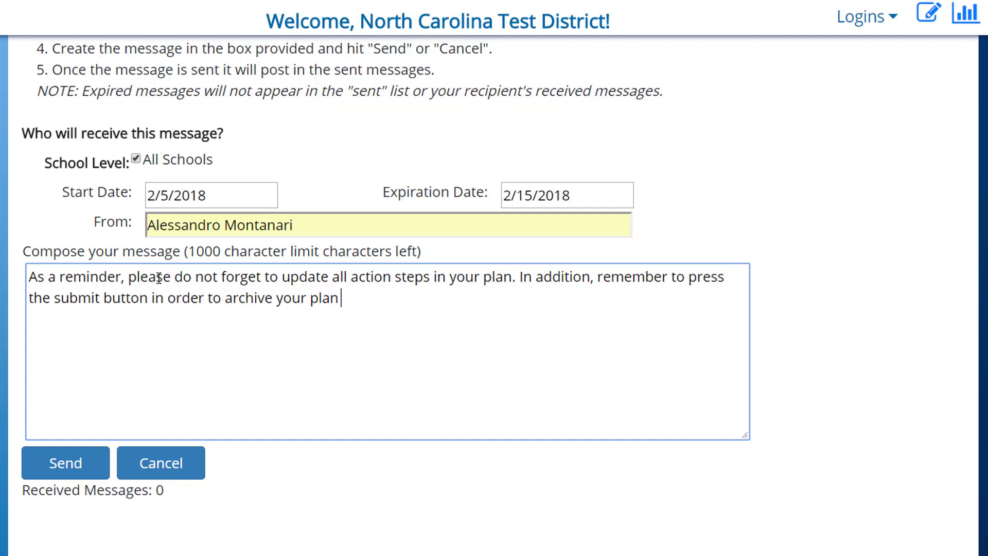
pyautogui.write(' this spring.')
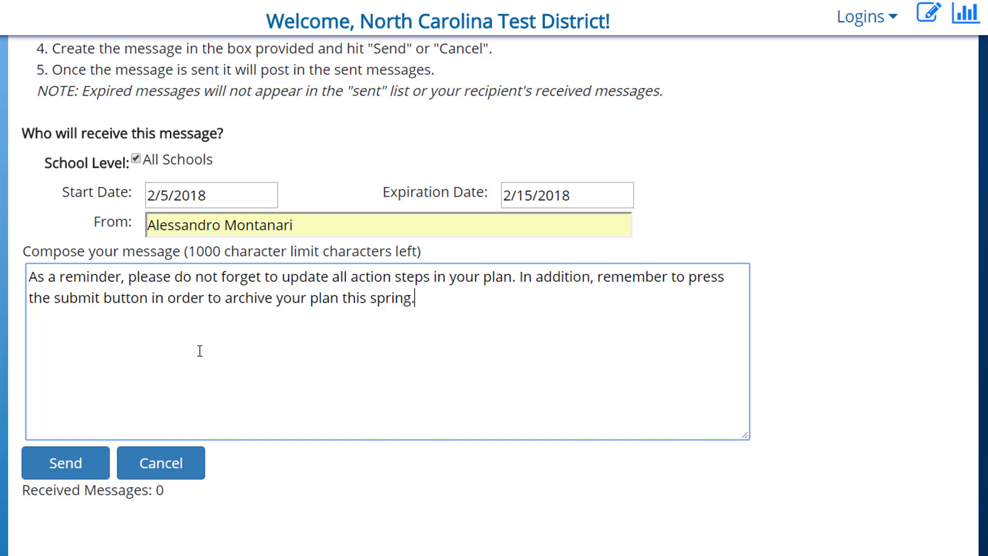
pyautogui.click(72, 471)
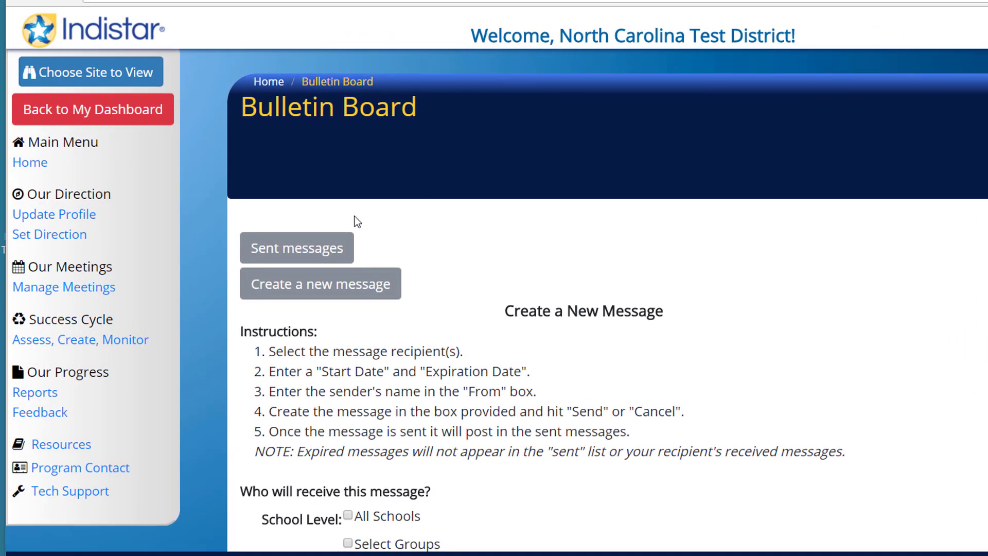
# Step: View NC Test School 10's dashboard and its new bulletin message, then return to the district dashboard
pyautogui.click(98, 73)
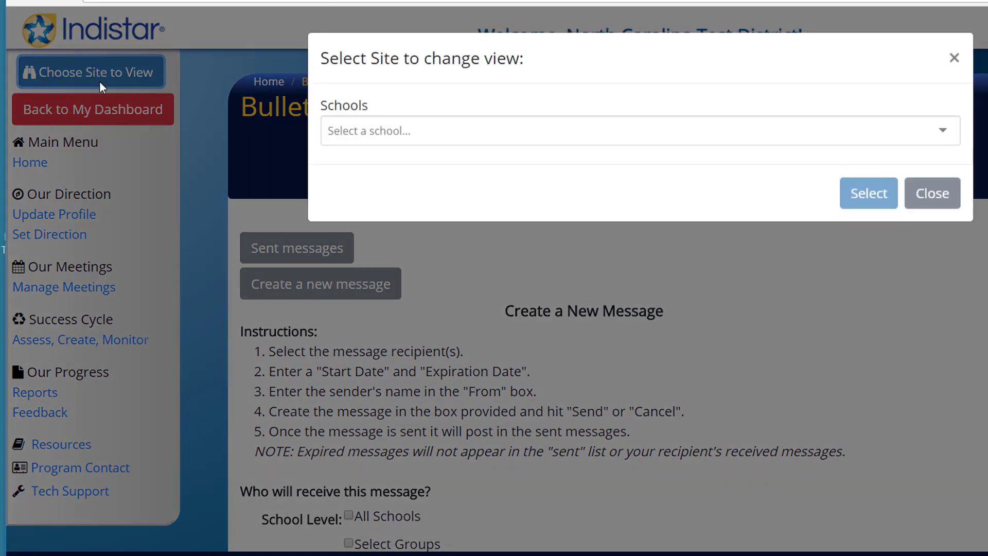
pyautogui.click(596, 130)
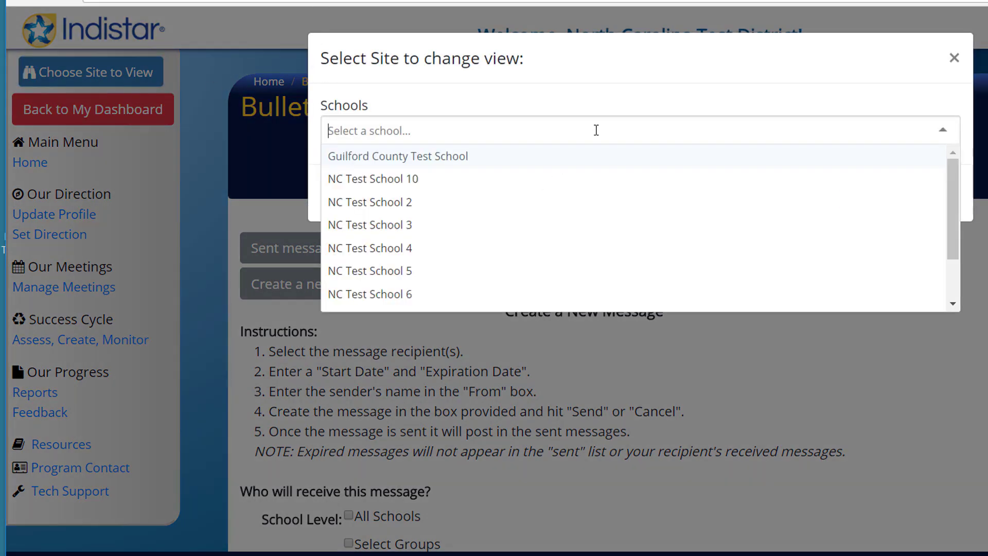
pyautogui.click(546, 184)
pyautogui.click(878, 194)
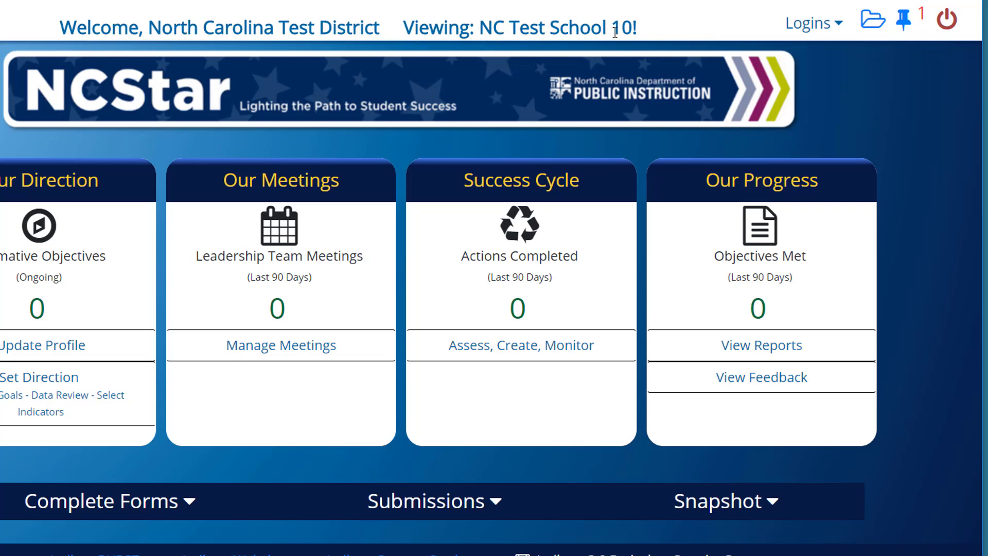
pyautogui.click(906, 22)
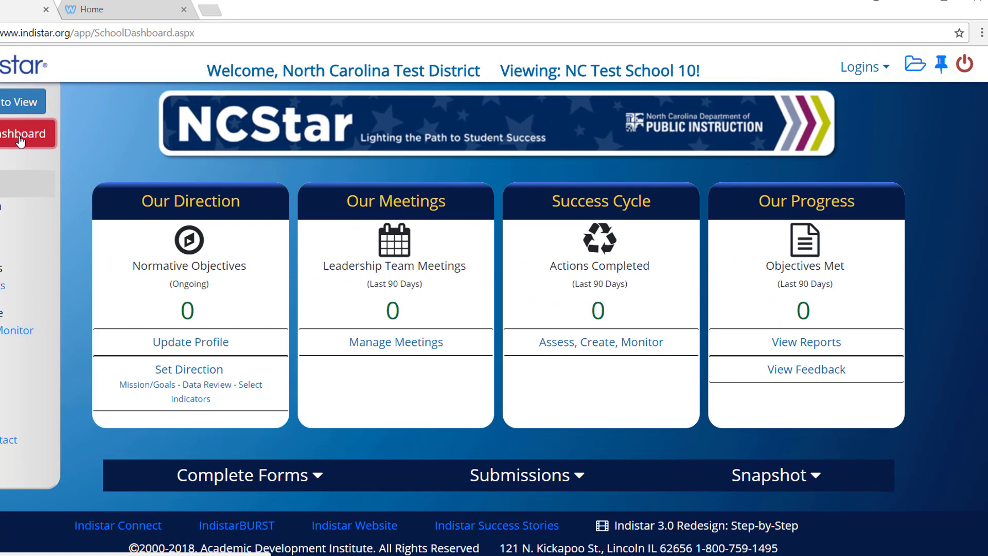
pyautogui.click(20, 138)
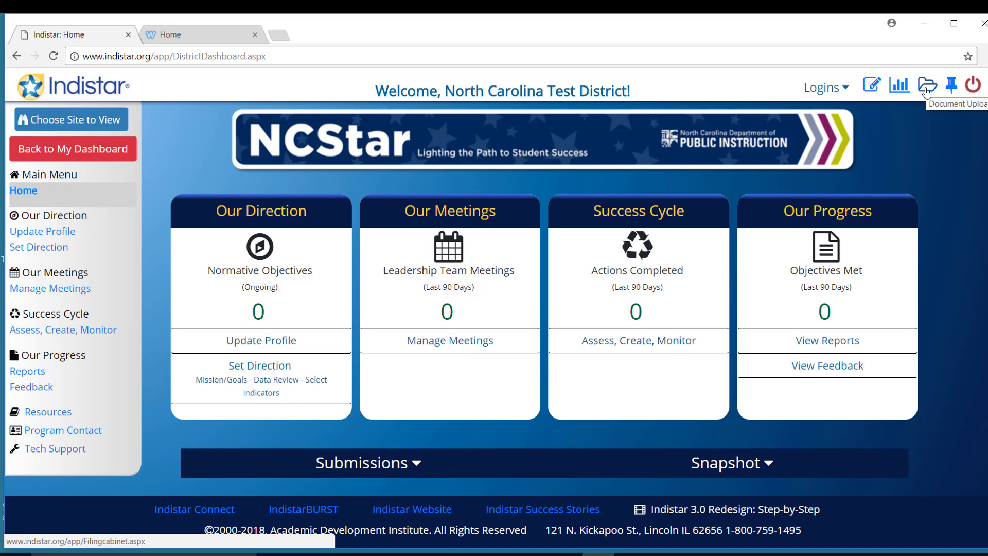
# Step: Open Administrative Reports in a new tab, showing School Year 2017-2018 and Summary (0)
pyautogui.click(926, 90)
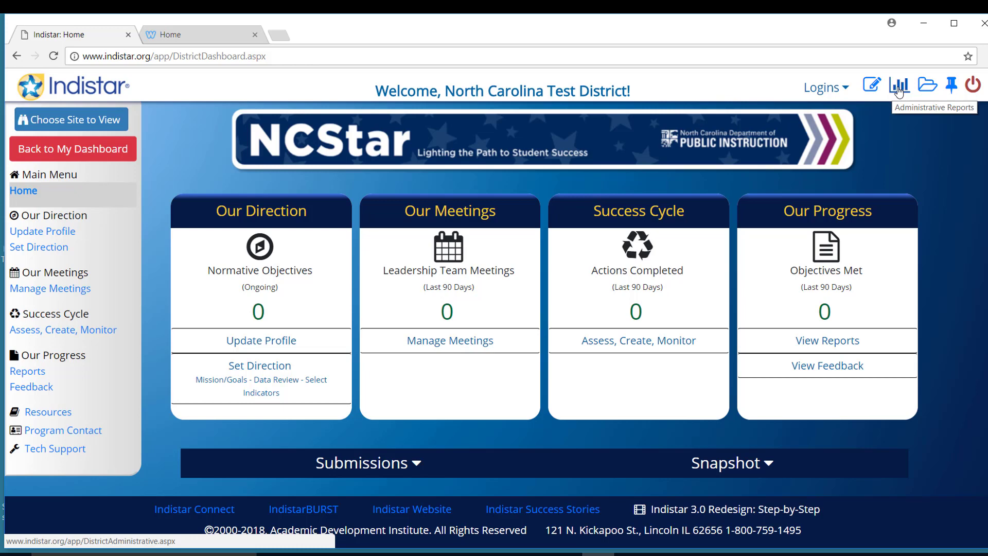
pyautogui.click(897, 86)
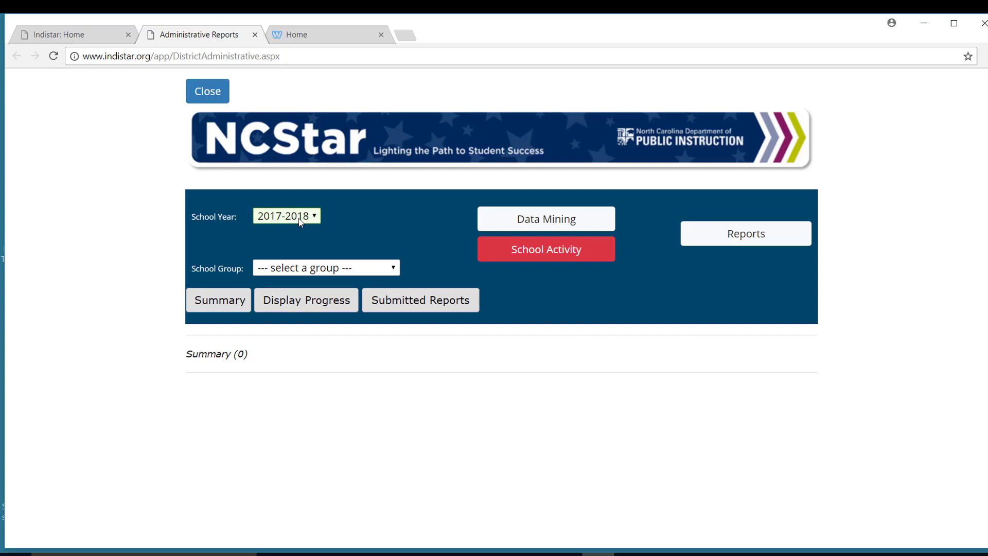
# Step: List the Submitted Reports (10) for 2017-2018 Student Success Indicators schools, with submission dates
pyautogui.click(314, 218)
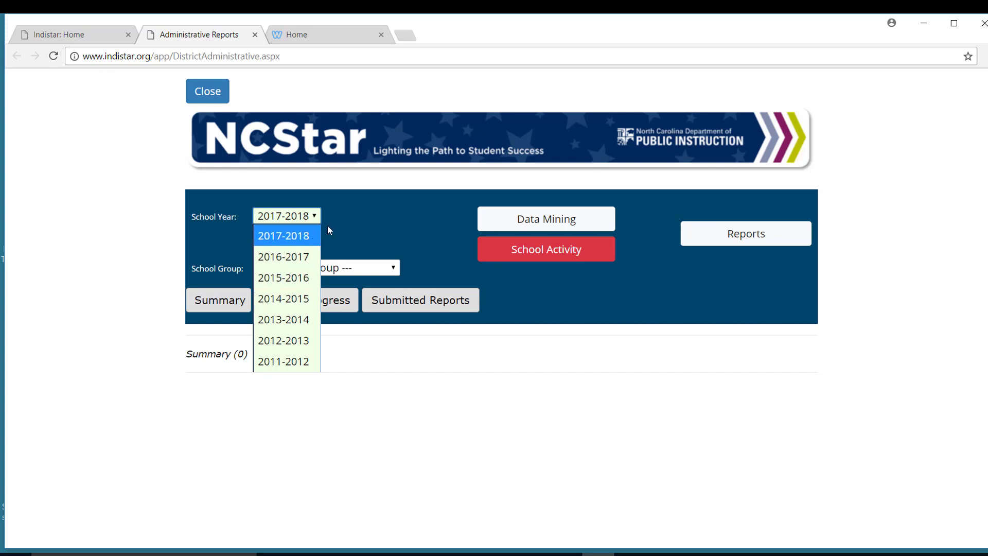
pyautogui.click(322, 244)
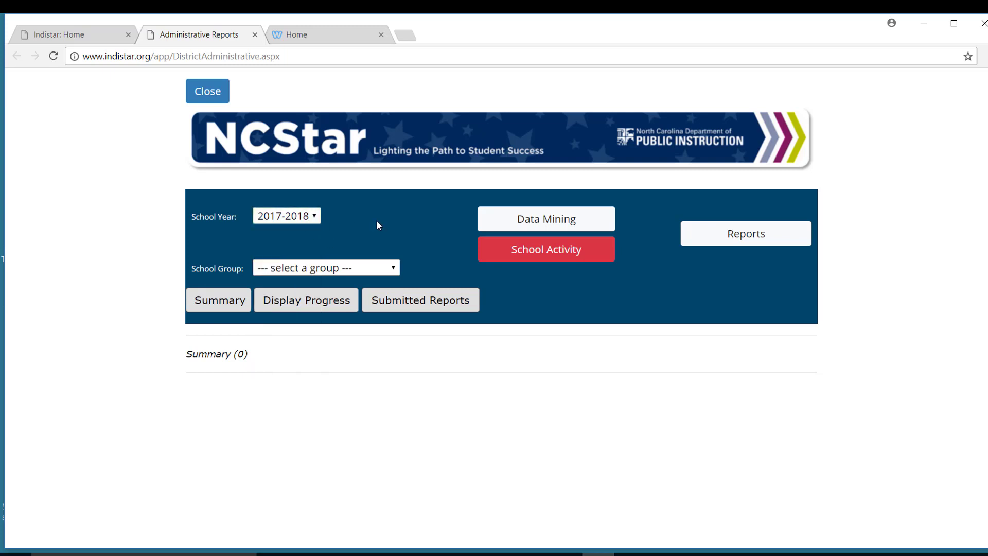
pyautogui.click(372, 268)
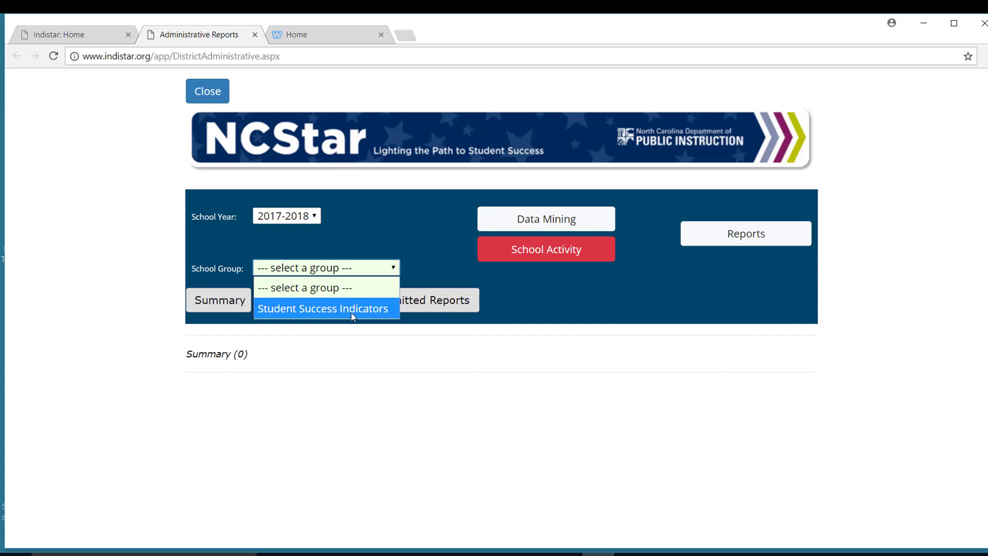
pyautogui.click(351, 313)
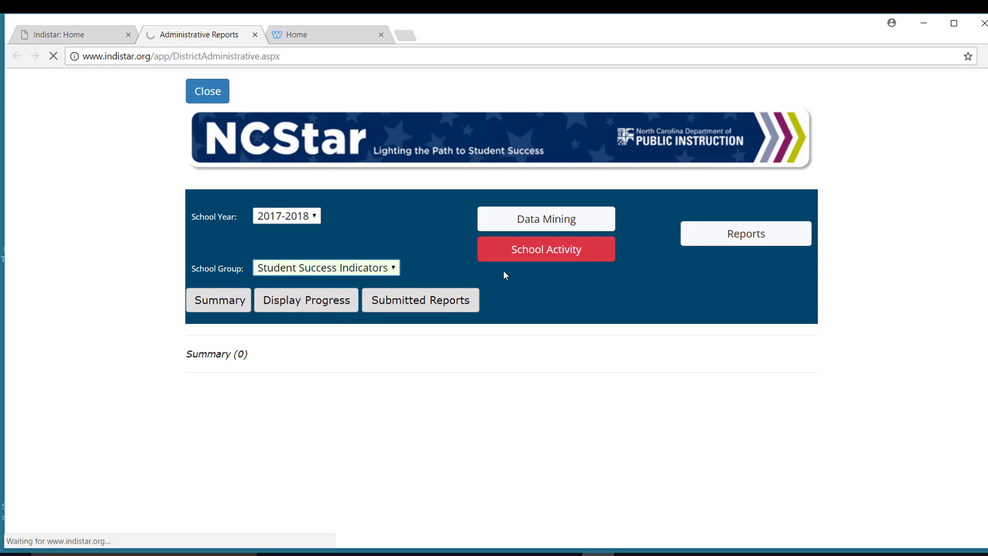
pyautogui.click(423, 307)
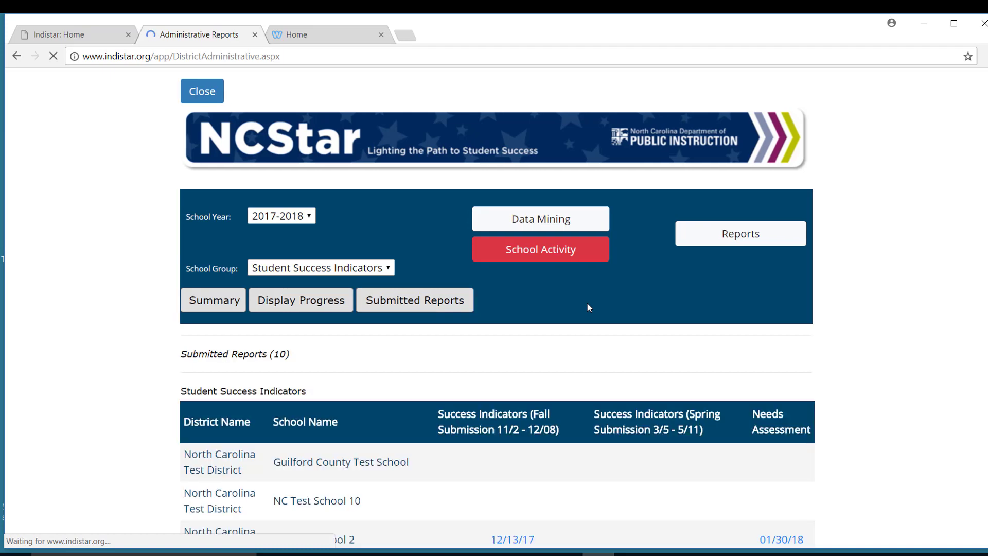
pyautogui.scroll(-3, 571, 351)
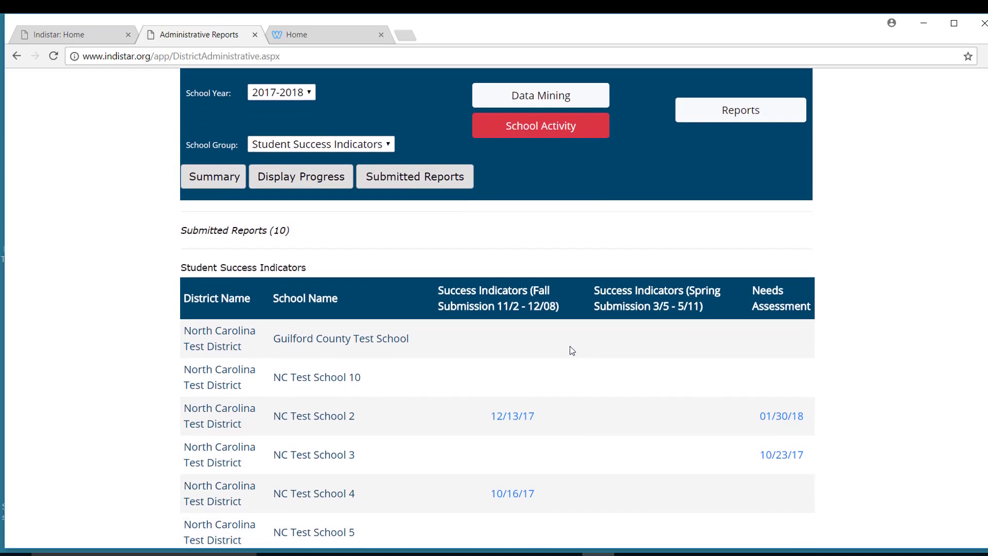
pyautogui.scroll(-2, 571, 350)
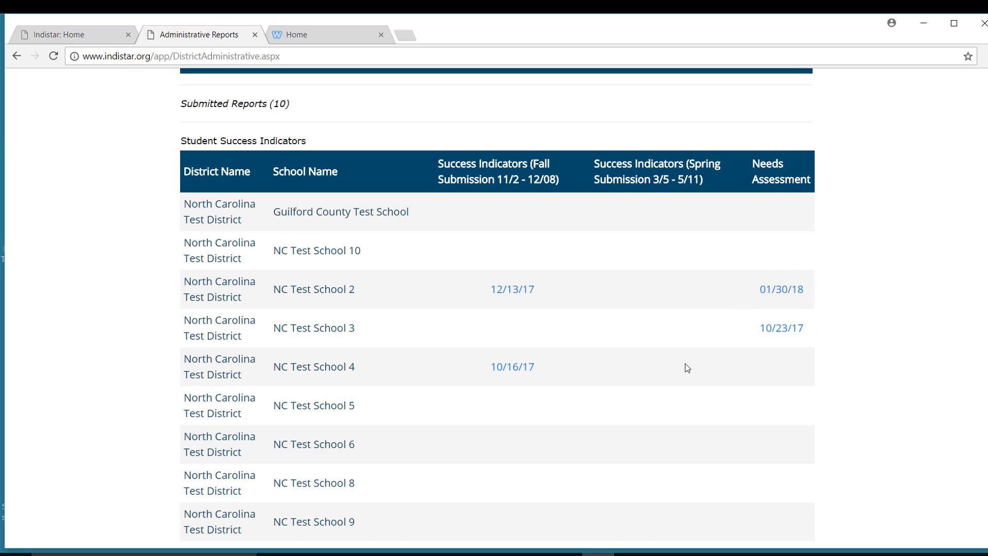
pyautogui.click(782, 331)
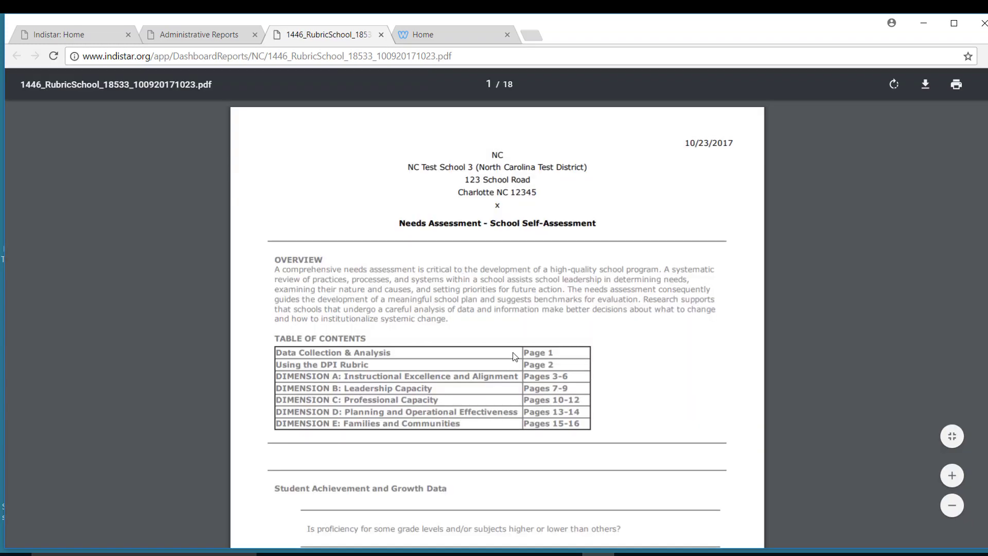
pyautogui.scroll(-1, 650, 314)
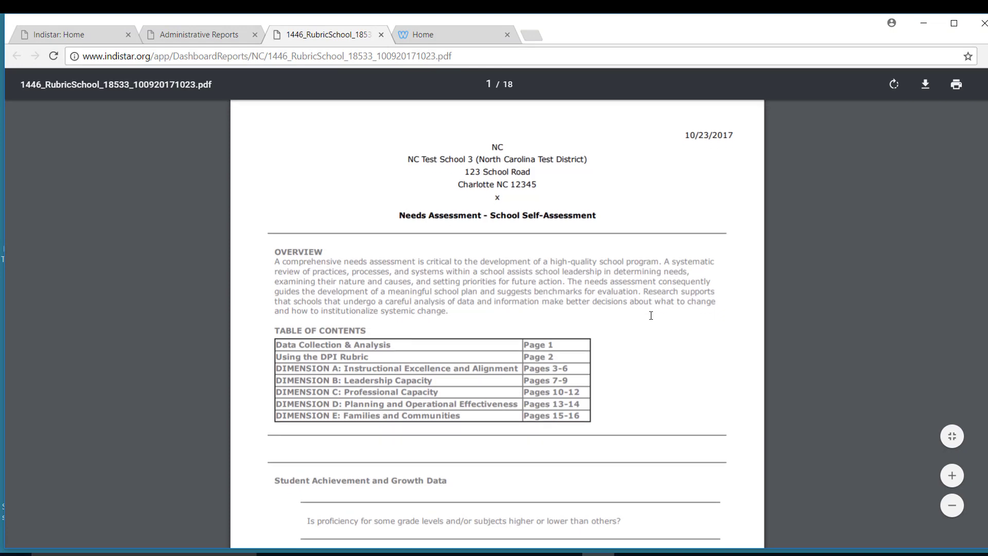
pyautogui.scroll(-9, 651, 315)
pyautogui.scroll(10, 651, 315)
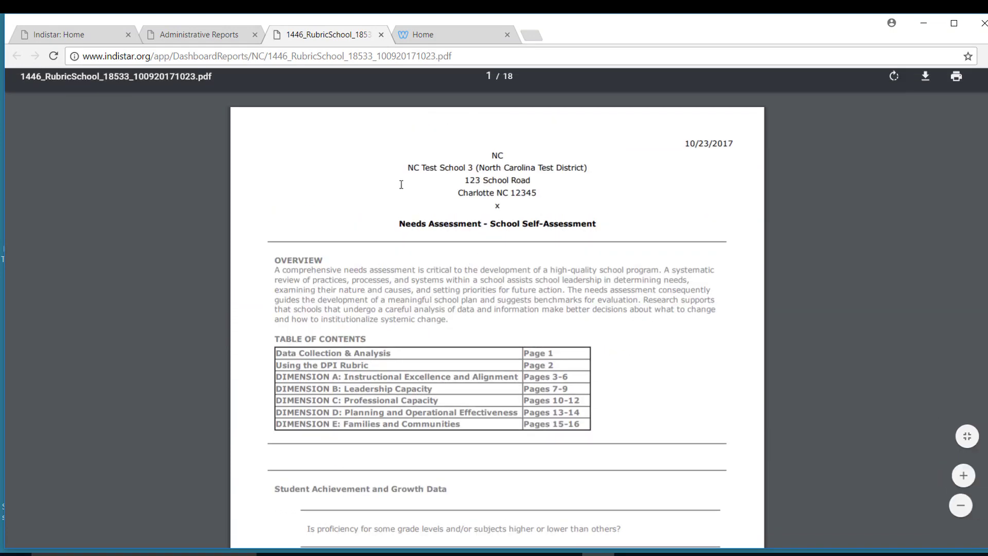
pyautogui.click(381, 35)
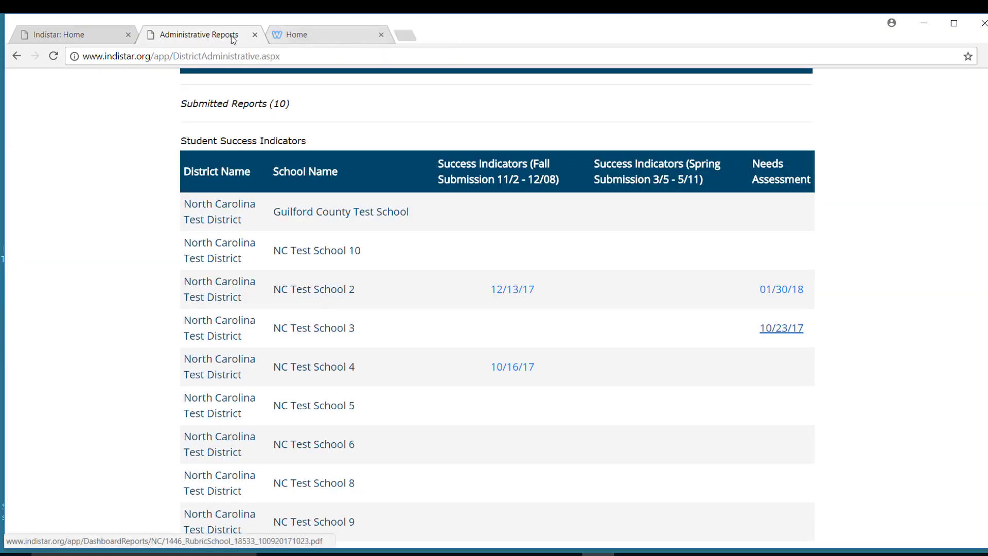
pyautogui.scroll(5, 502, 211)
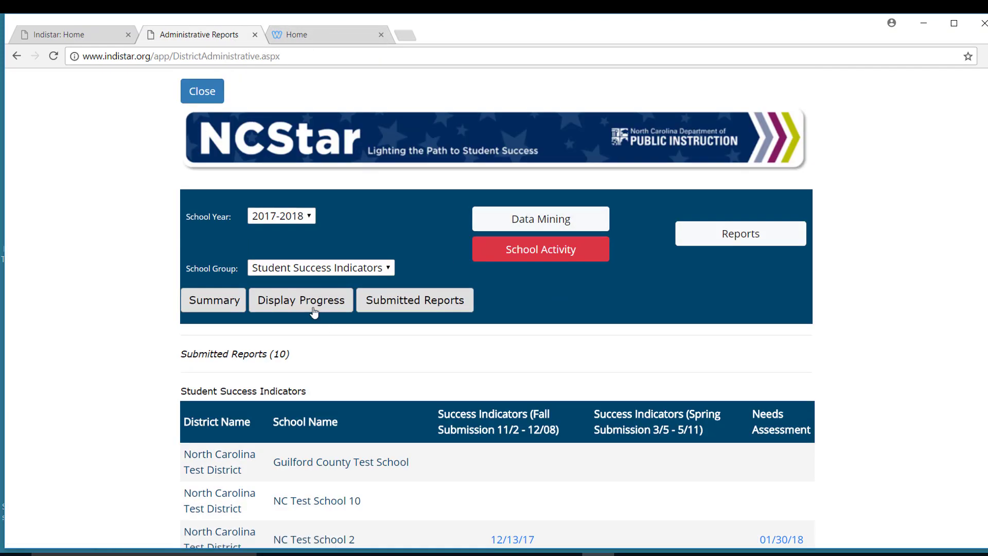
# Step: Display Progress (10), showing each school's Information, Demographics, Team, Assess, Plan and Monitor dates
pyautogui.click(321, 308)
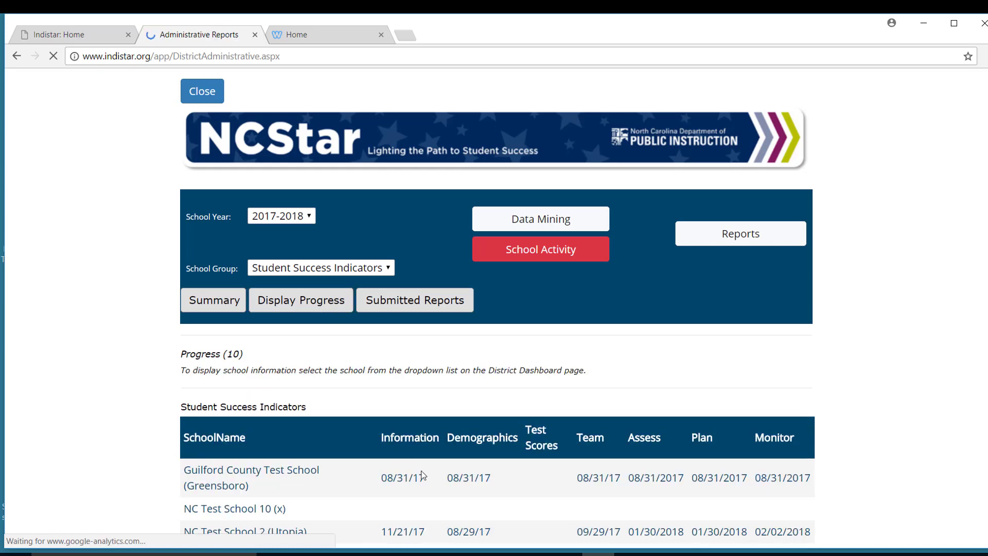
pyautogui.scroll(-1, 421, 470)
pyautogui.scroll(-2, 420, 468)
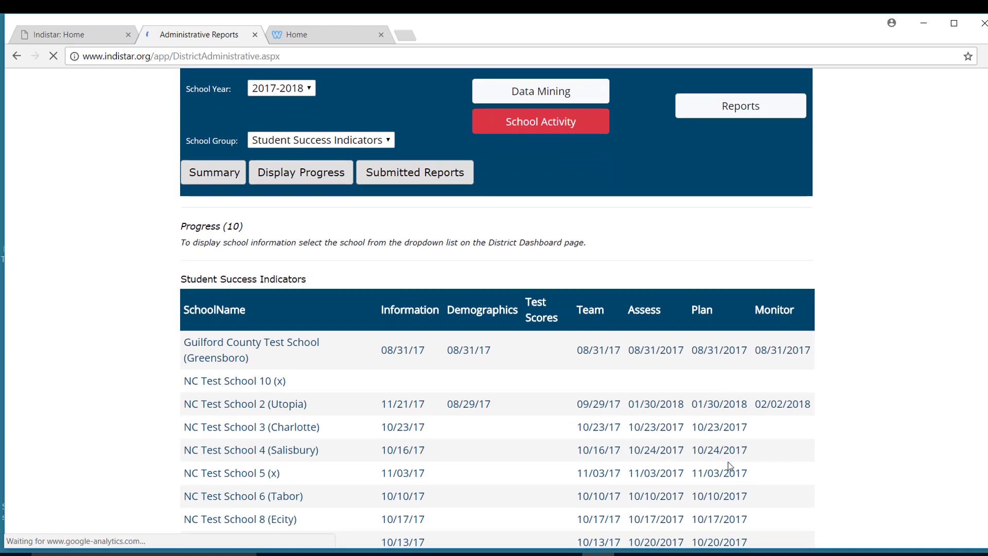
pyautogui.scroll(-1, 727, 466)
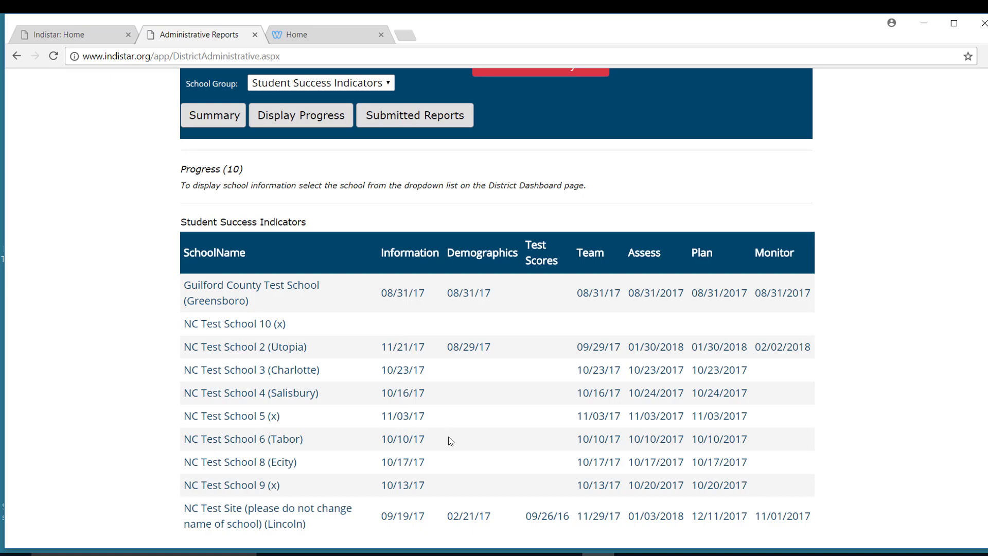
pyautogui.scroll(4, 449, 440)
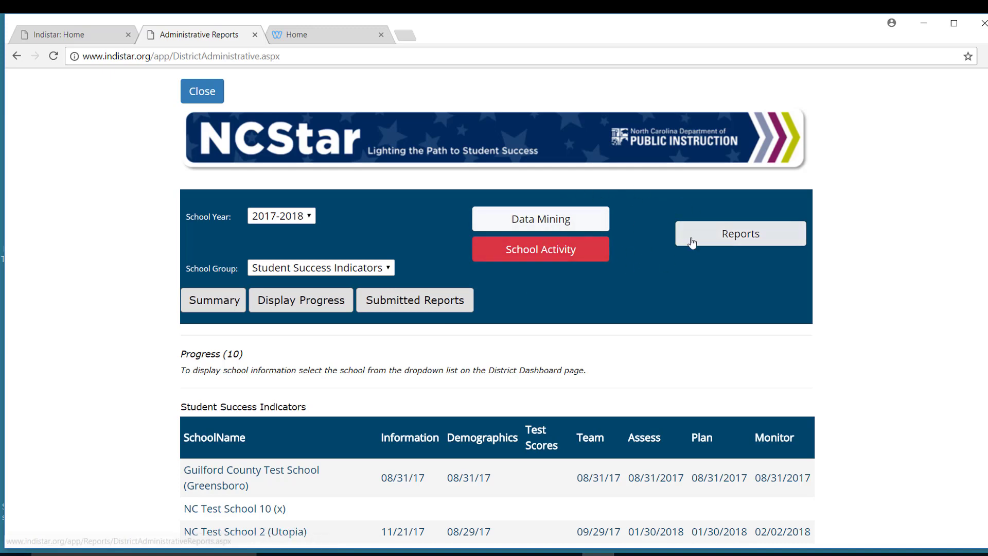
# Step: Run the Implementation Report for Student Success Indicators and review per-indicator assessed, planned and achieved percentages
pyautogui.click(741, 239)
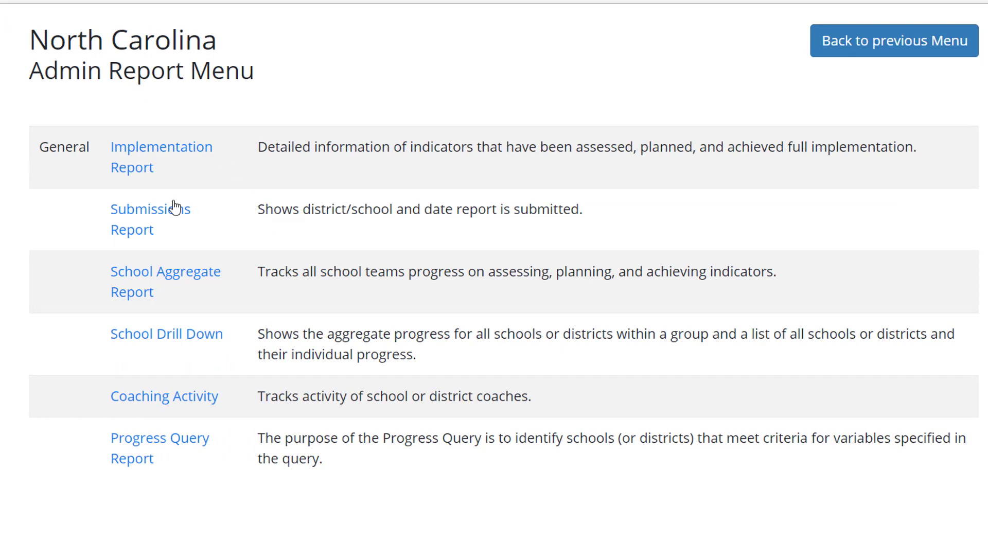
pyautogui.click(153, 152)
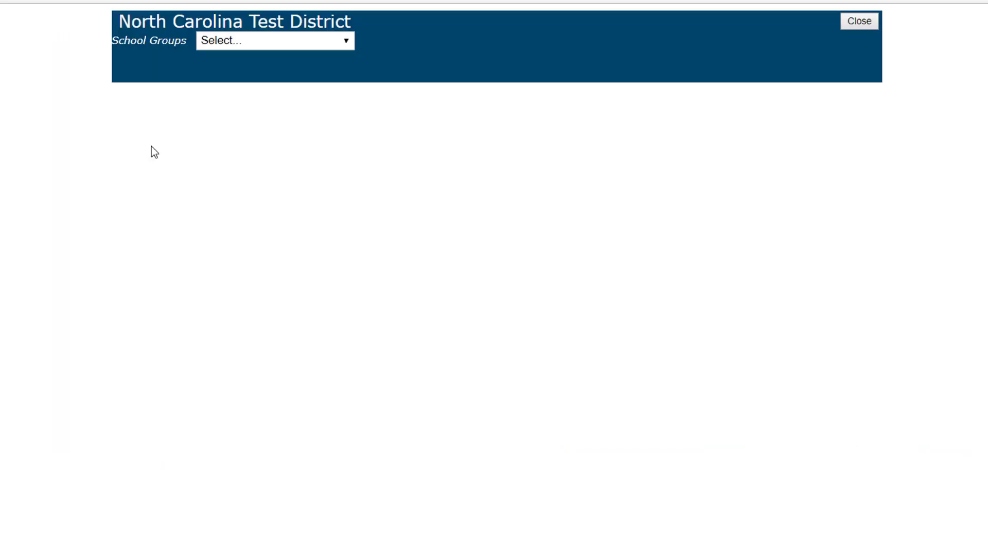
pyautogui.click(323, 42)
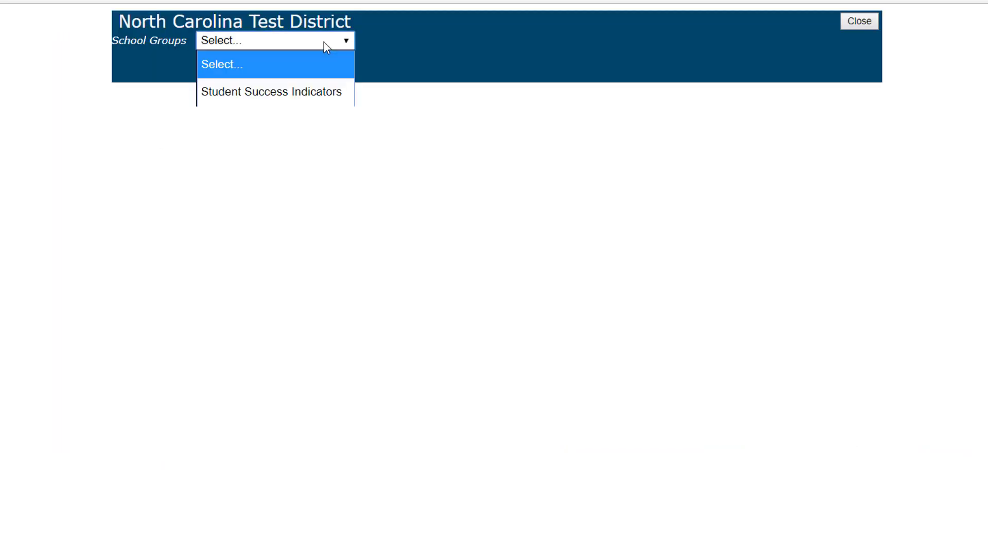
pyautogui.click(286, 93)
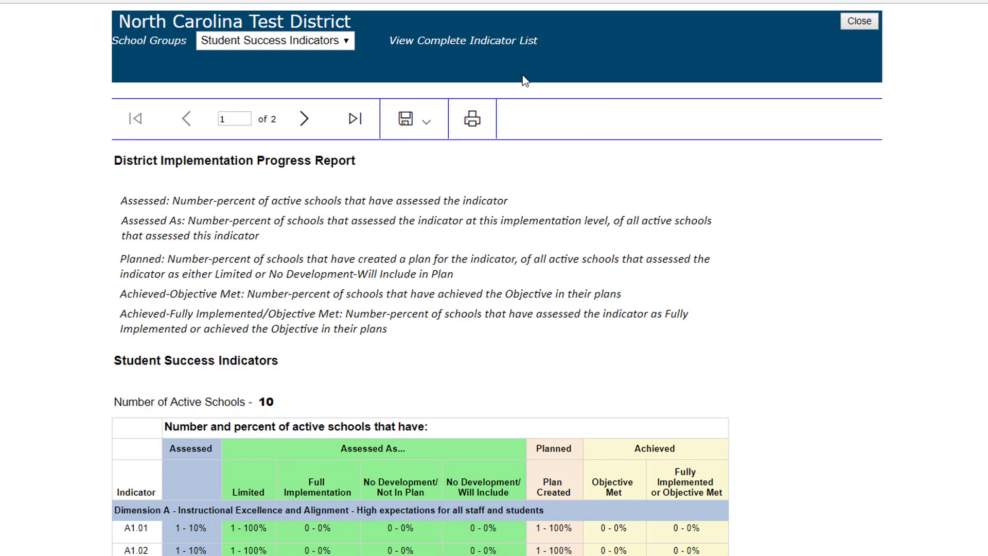
pyautogui.scroll(-10, 477, 248)
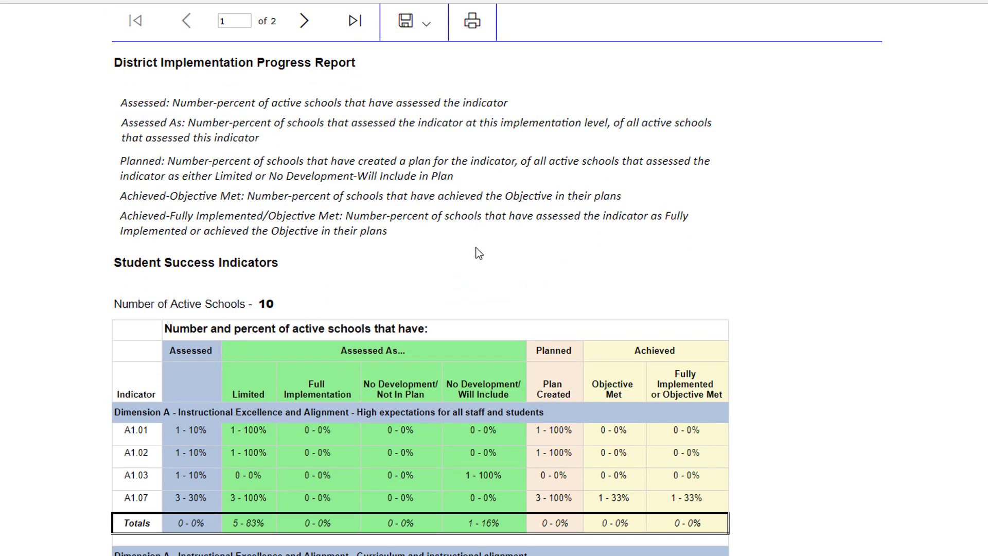
pyautogui.scroll(7, 476, 248)
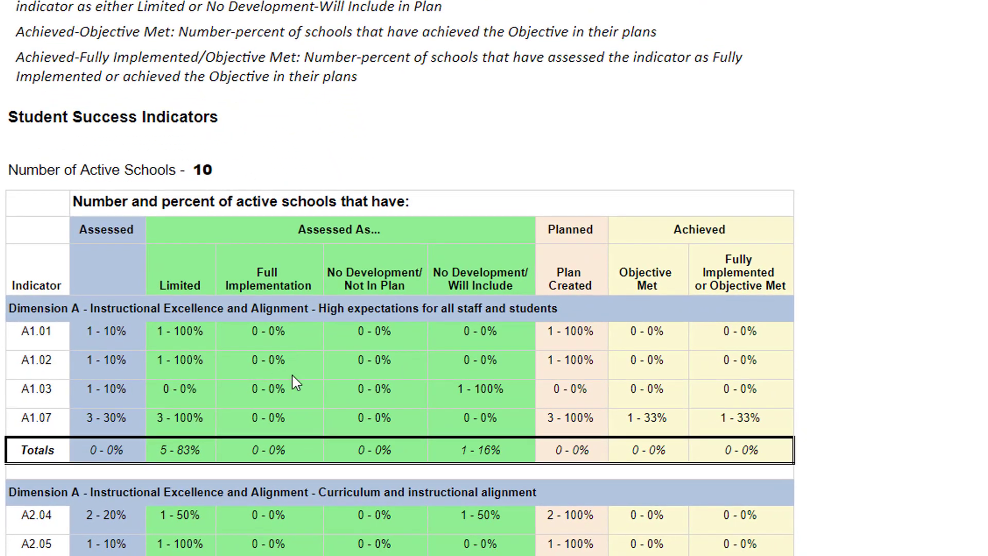
pyautogui.scroll(-7, 292, 375)
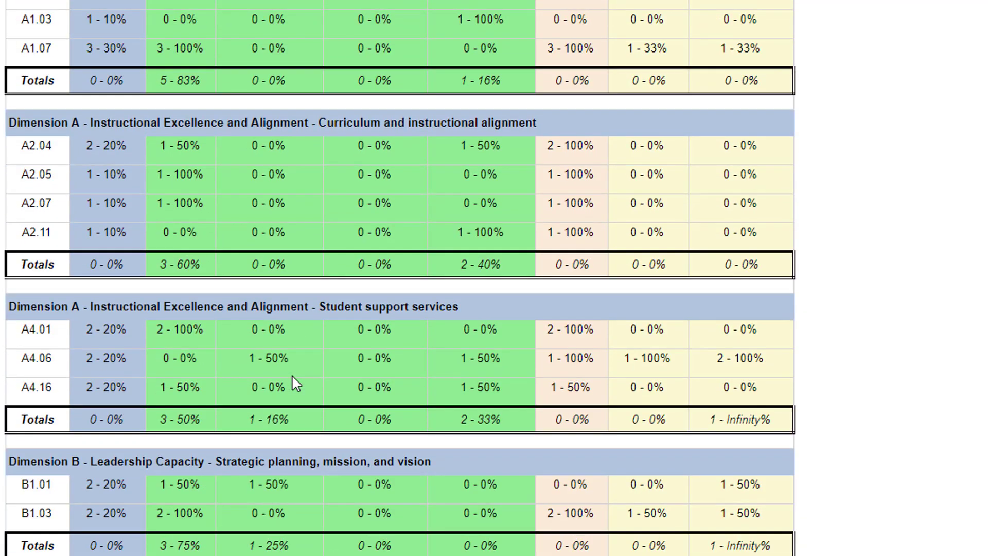
pyautogui.scroll(5, 291, 375)
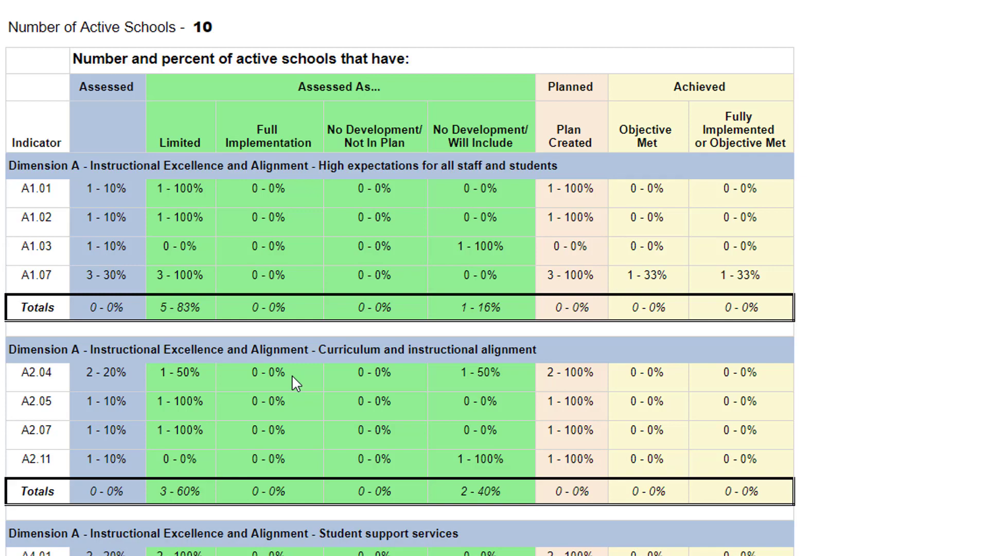
pyautogui.scroll(6, 291, 375)
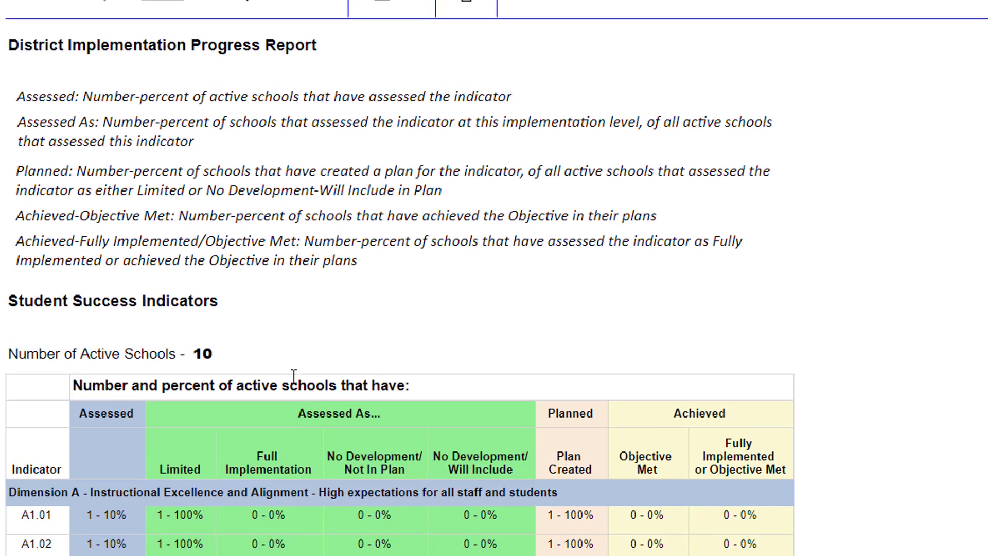
pyautogui.scroll(-5, 293, 374)
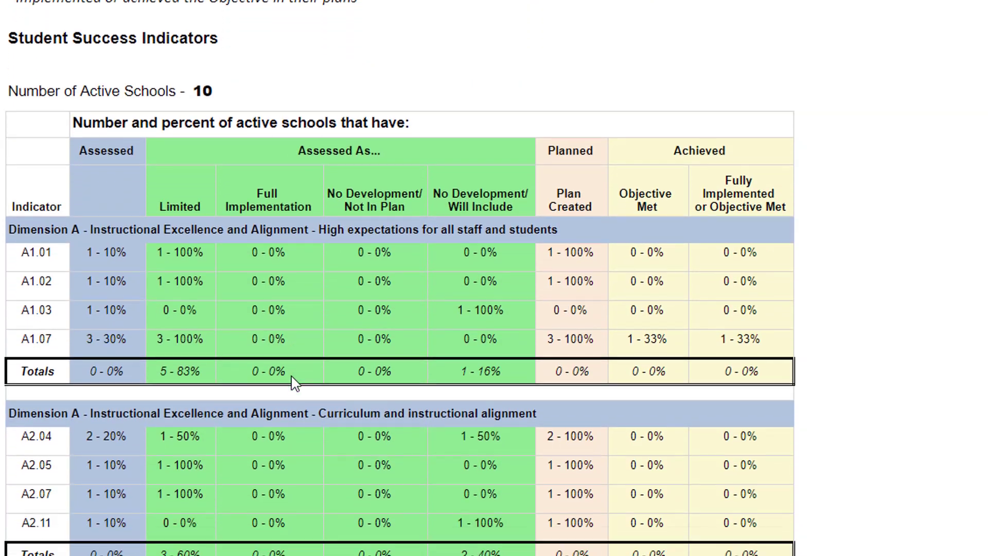
pyautogui.scroll(-2, 291, 376)
pyautogui.scroll(9, 291, 376)
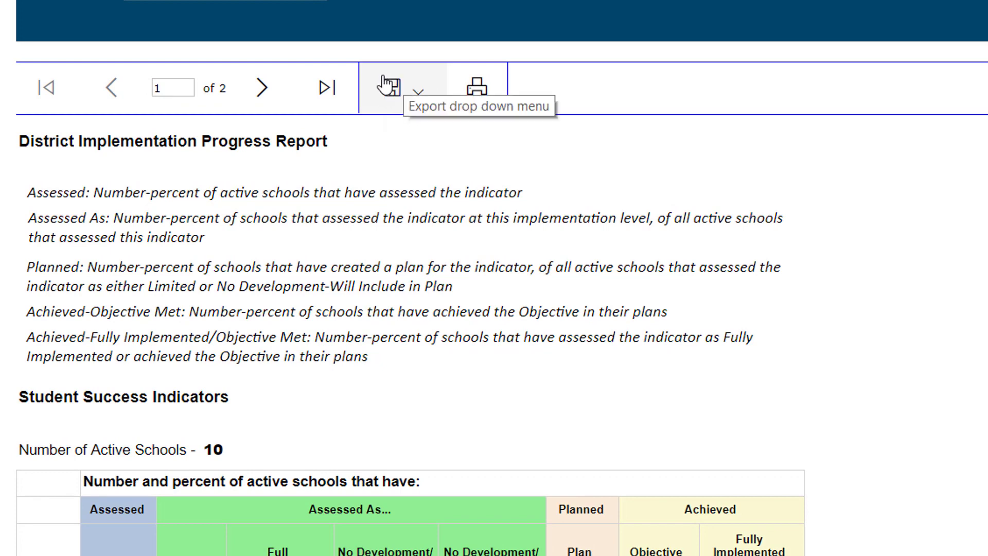
# Step: Export the Implementation Progress Report as a PDF and open the downloaded file
pyautogui.click(418, 97)
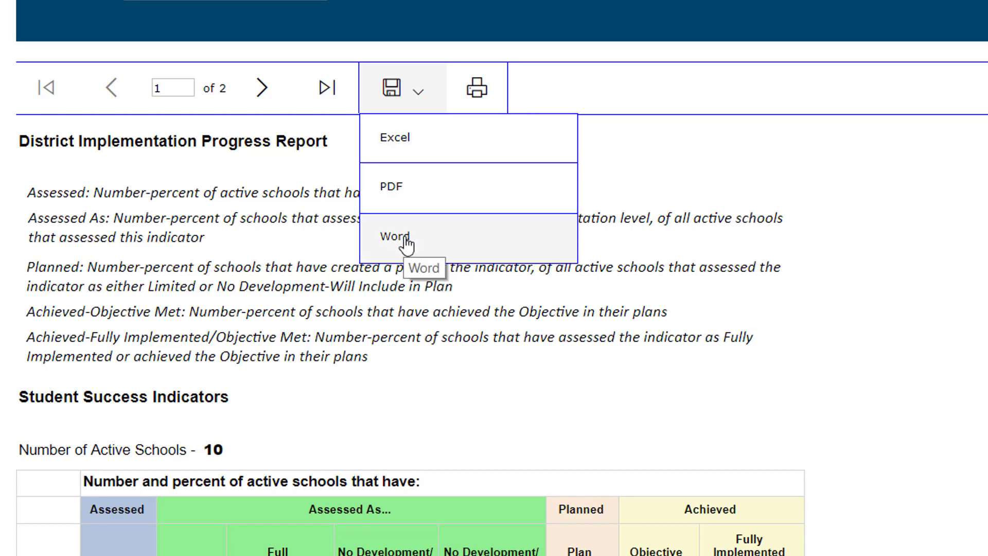
pyautogui.click(413, 200)
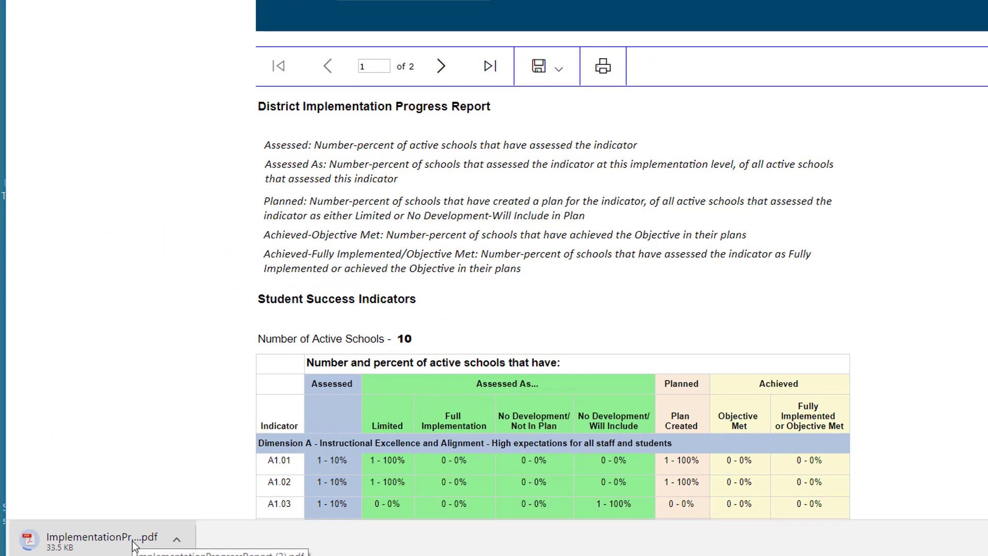
pyautogui.click(133, 543)
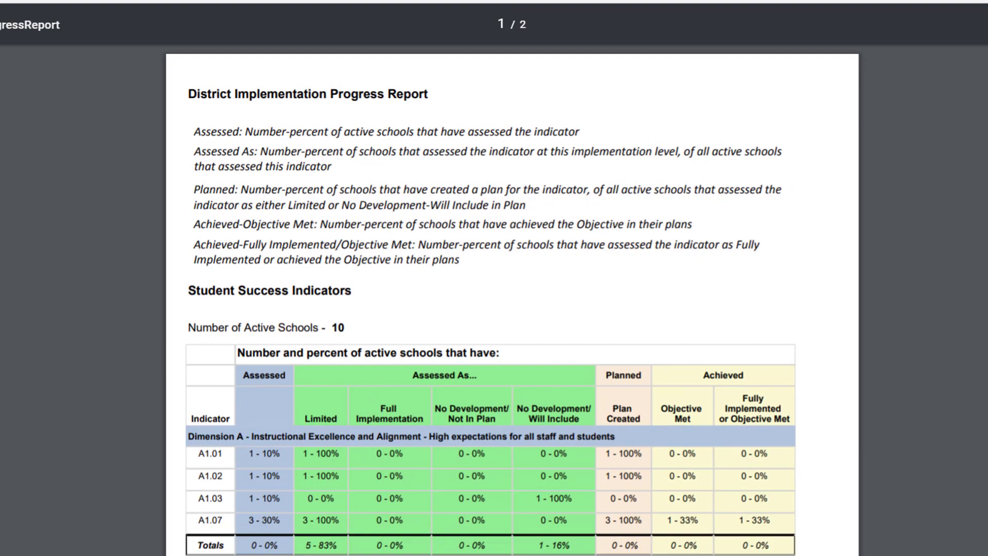
pyautogui.scroll(-6, 491, 293)
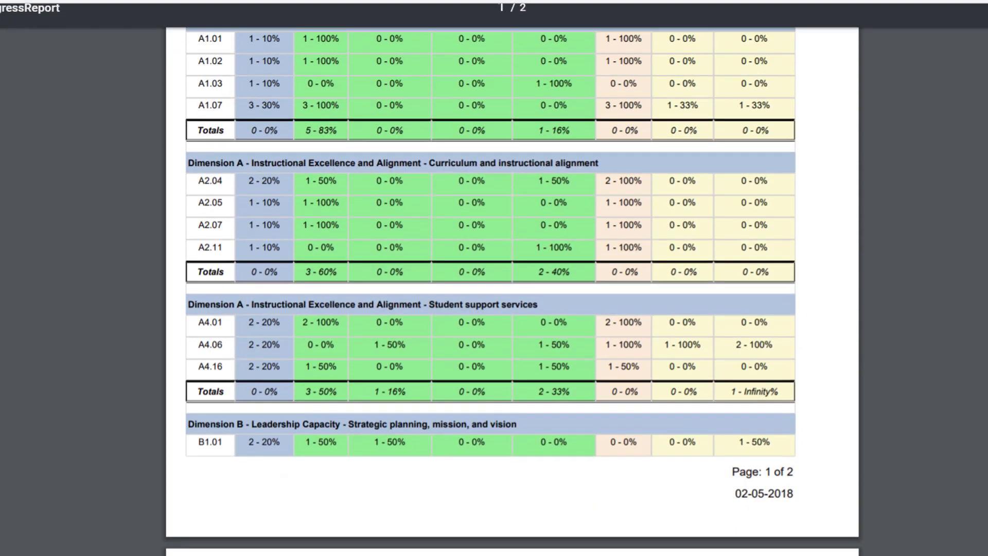
pyautogui.scroll(-3, 491, 293)
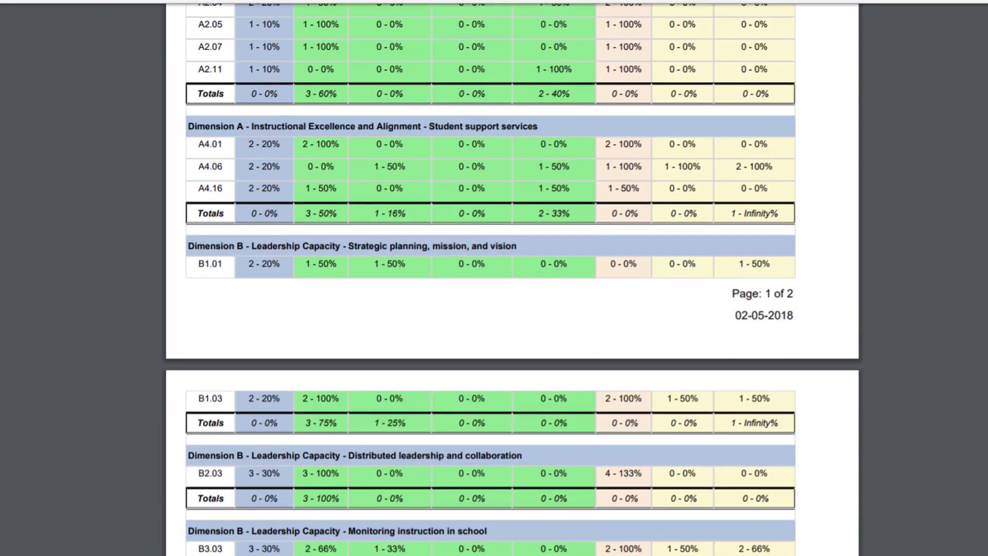
pyautogui.scroll(-5, 491, 294)
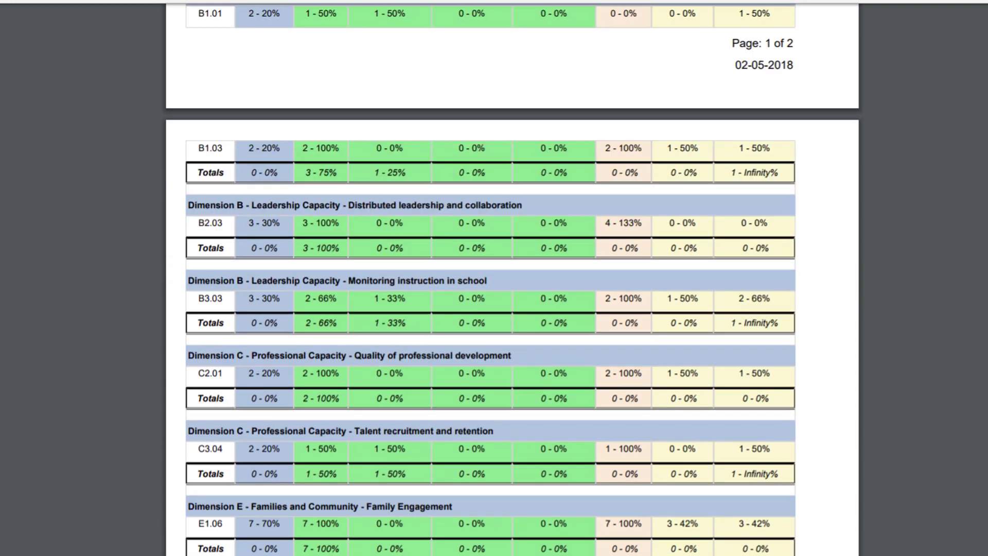
pyautogui.scroll(-1, 492, 294)
pyautogui.scroll(3, 491, 293)
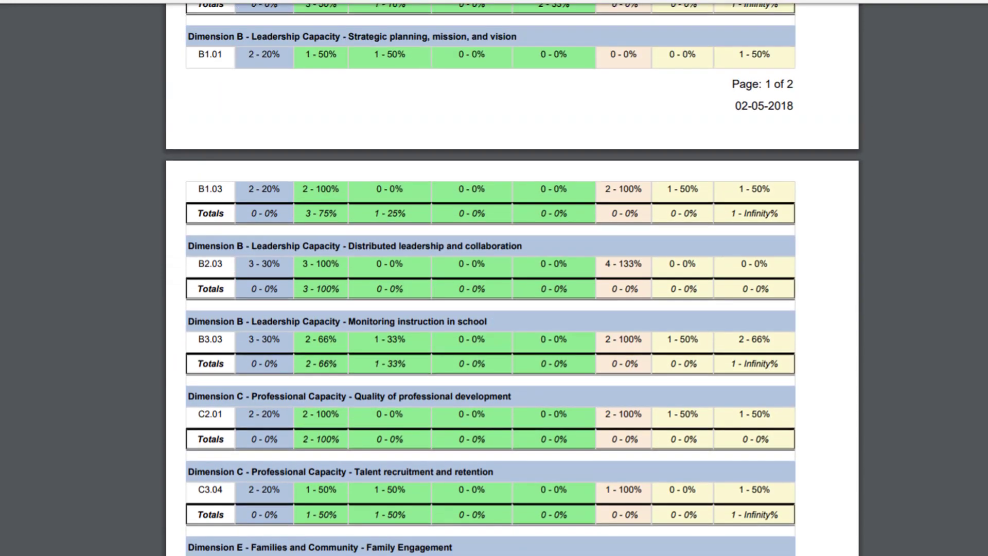
pyautogui.scroll(4, 491, 294)
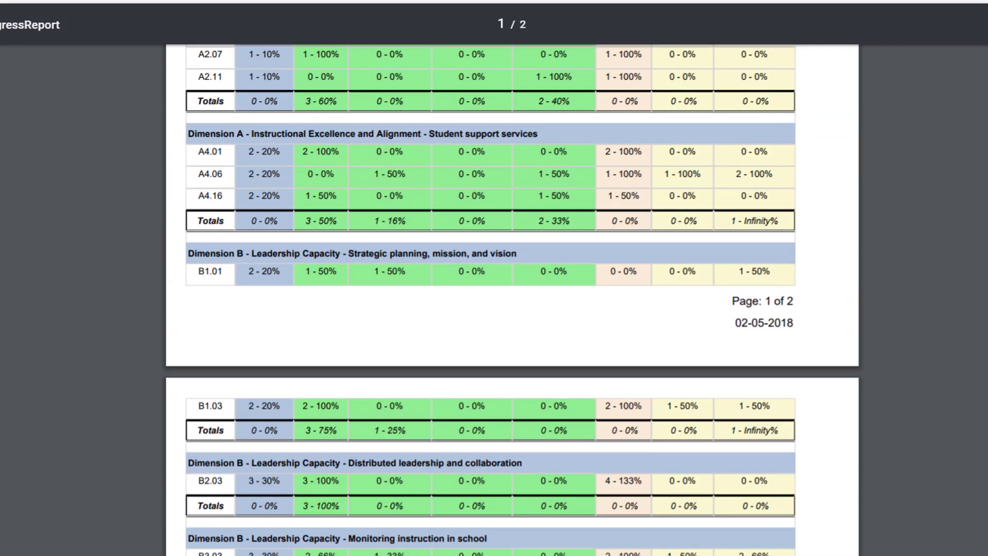
pyautogui.scroll(5, 492, 293)
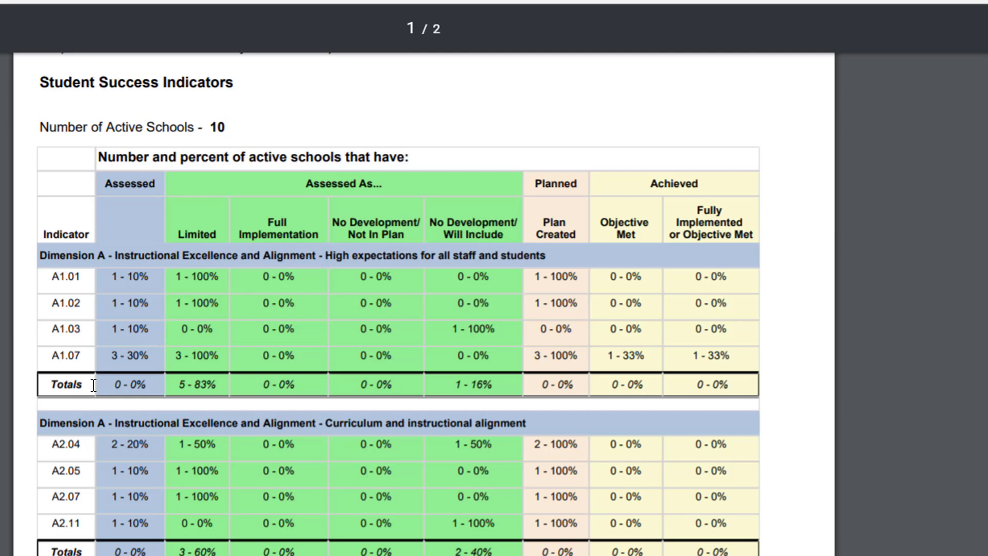
# Step: Highlight indicator A1.07's Assessed value of 3 schools (30%) in the PDF
pyautogui.moveTo(150, 360); pyautogui.dragTo(107, 361)
pyautogui.click(128, 361)
pyautogui.scroll(-15, 132, 444)
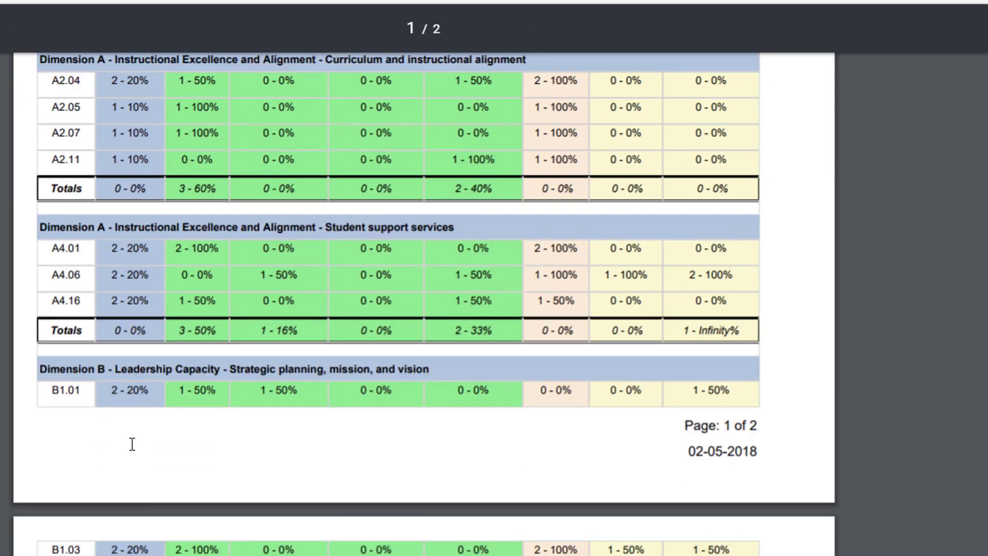
pyautogui.scroll(15, 132, 444)
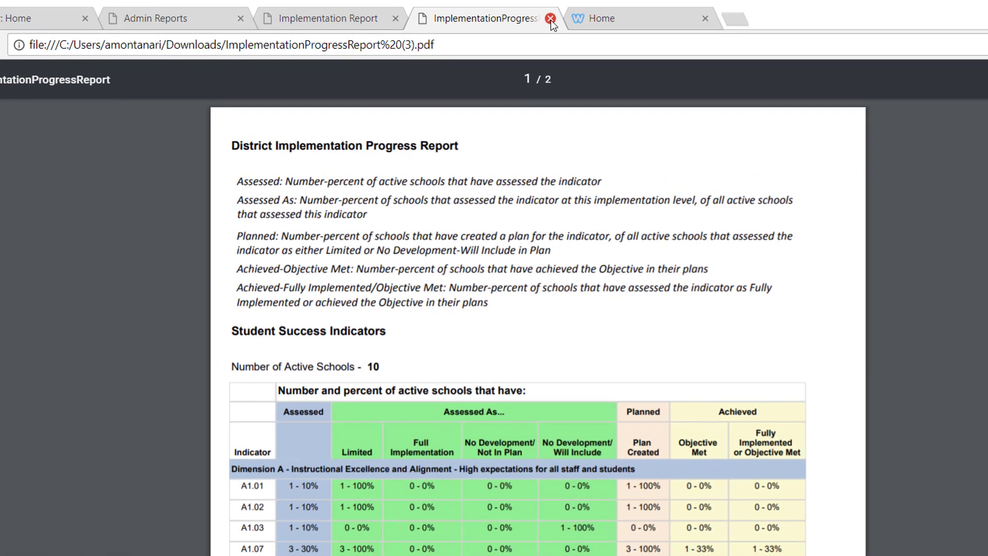
pyautogui.click(551, 19)
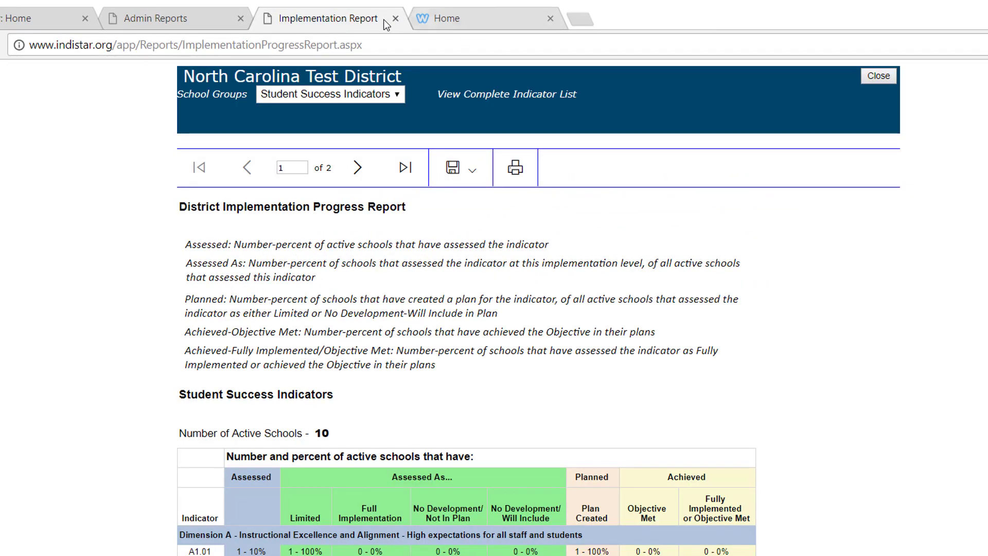
pyautogui.click(869, 76)
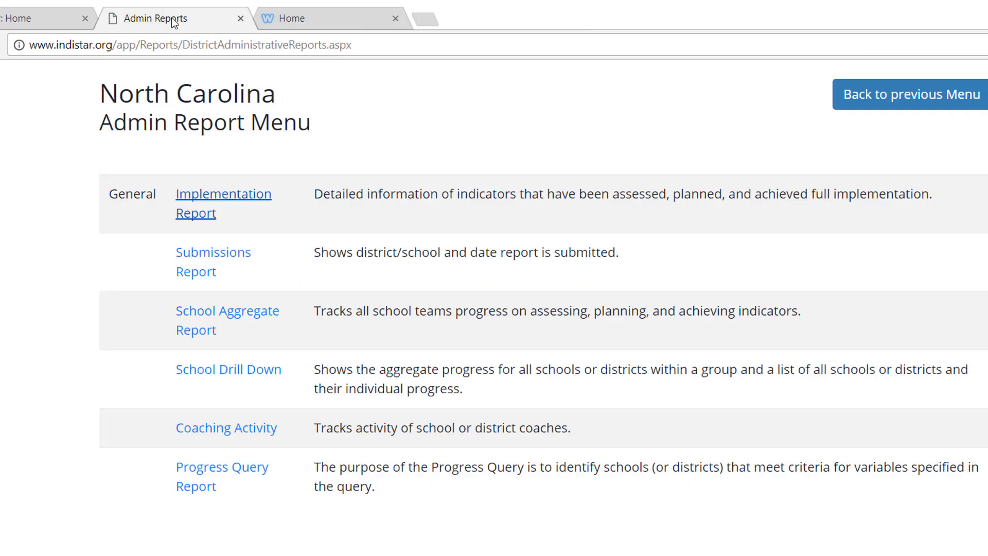
pyautogui.click(216, 259)
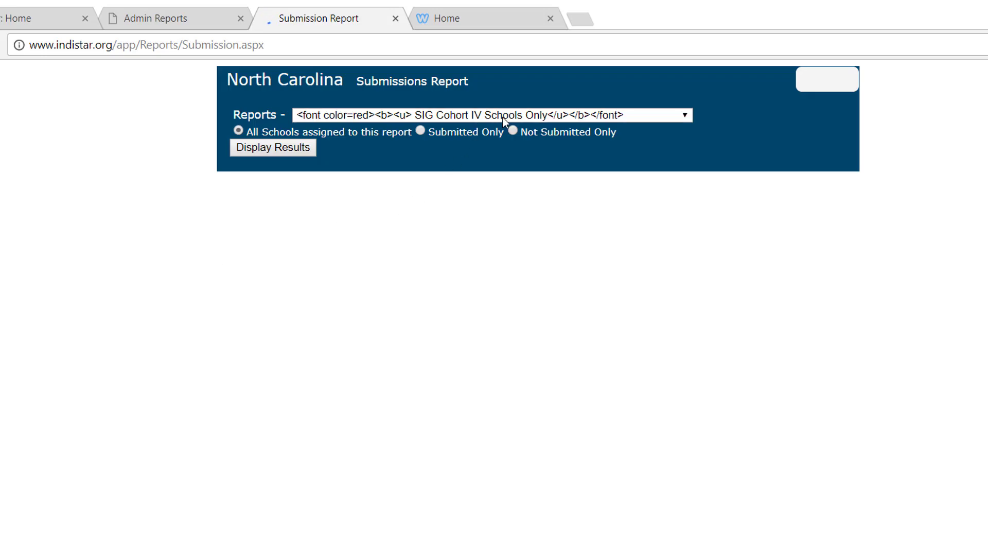
pyautogui.click(425, 116)
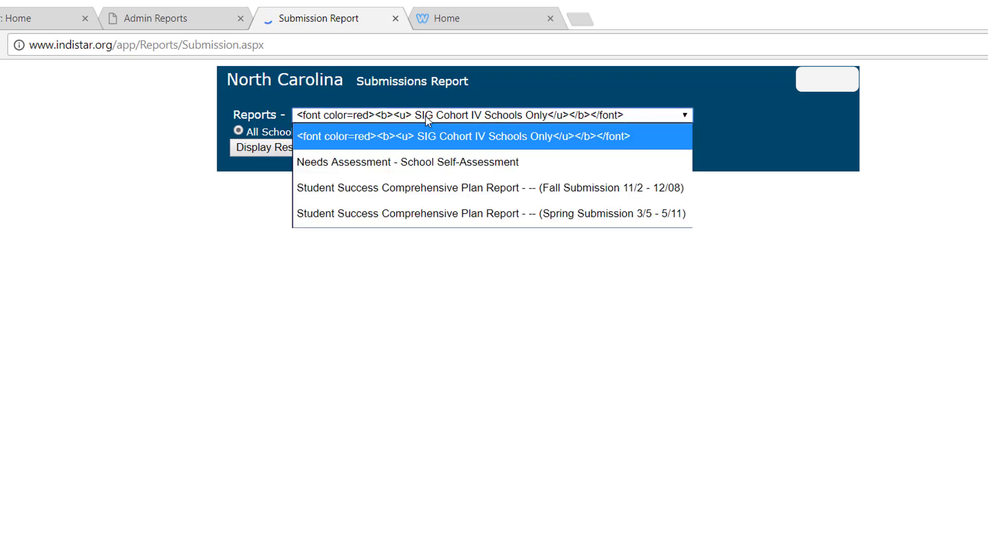
pyautogui.click(441, 190)
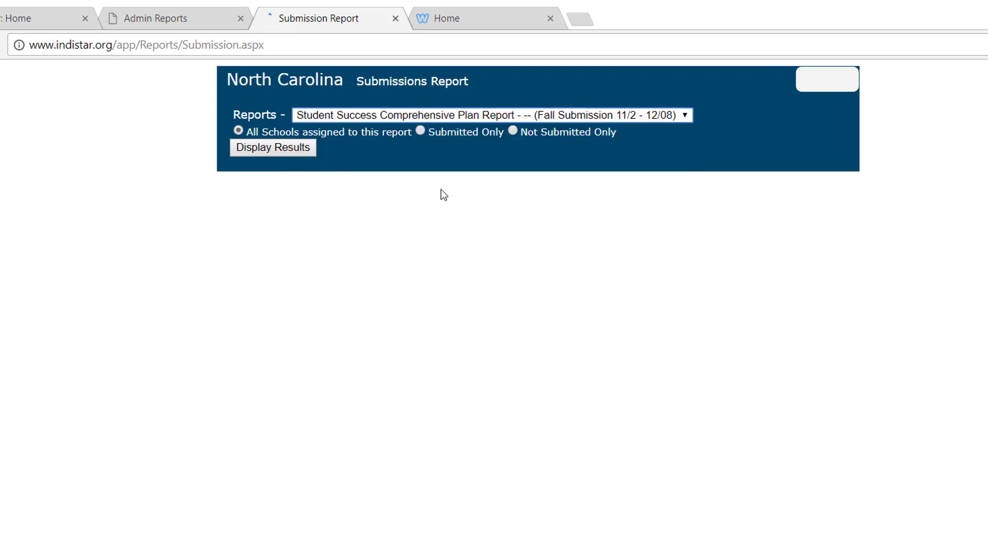
pyautogui.click(293, 150)
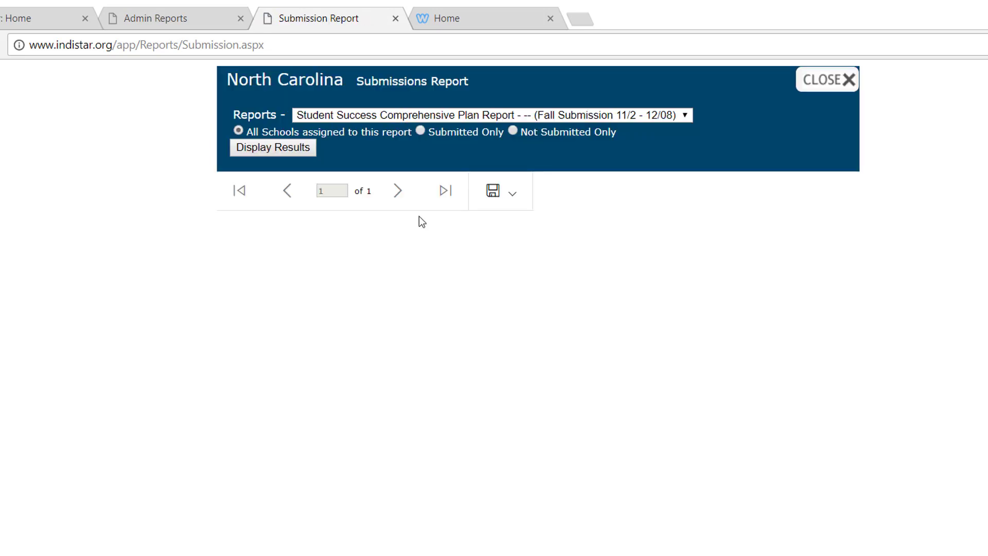
pyautogui.scroll(-2, 539, 416)
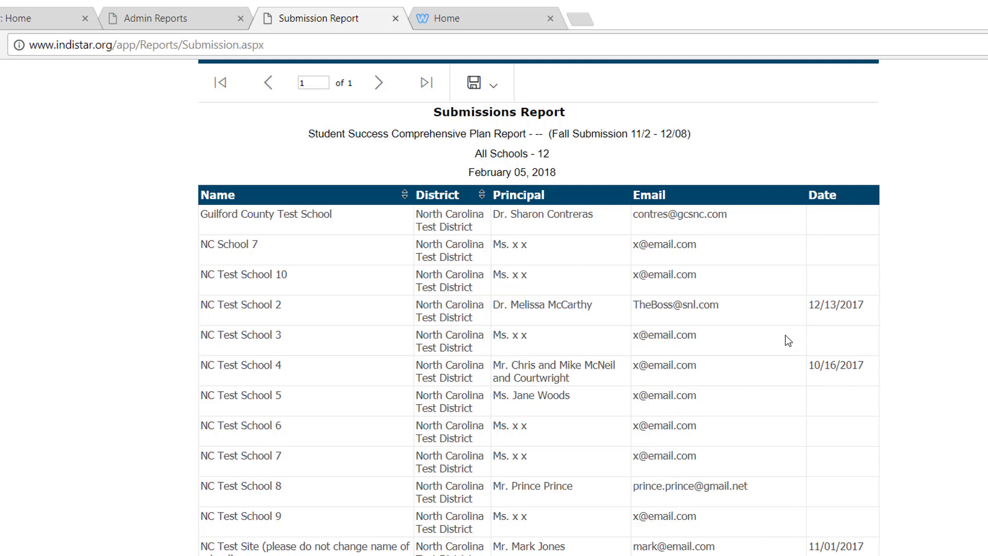
pyautogui.scroll(2, 785, 335)
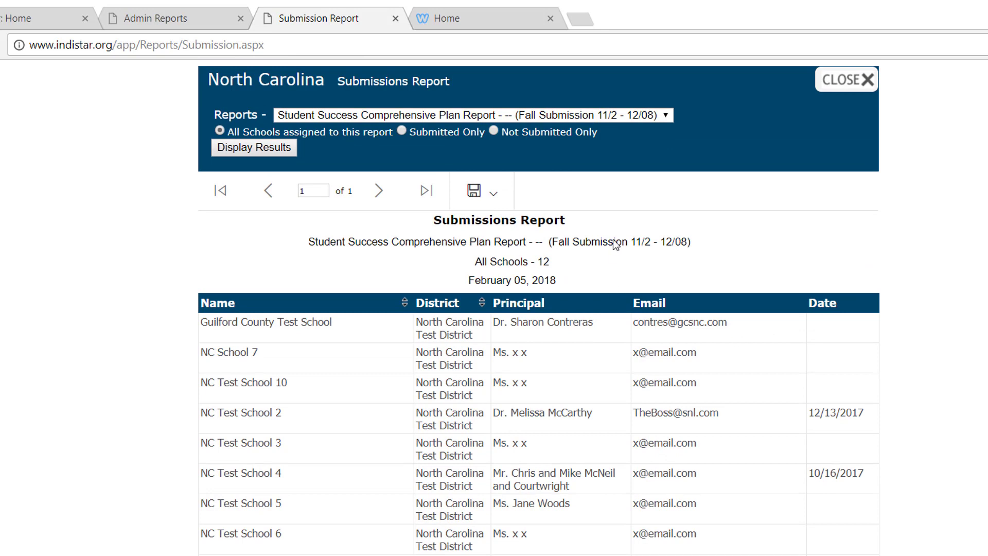
pyautogui.click(494, 202)
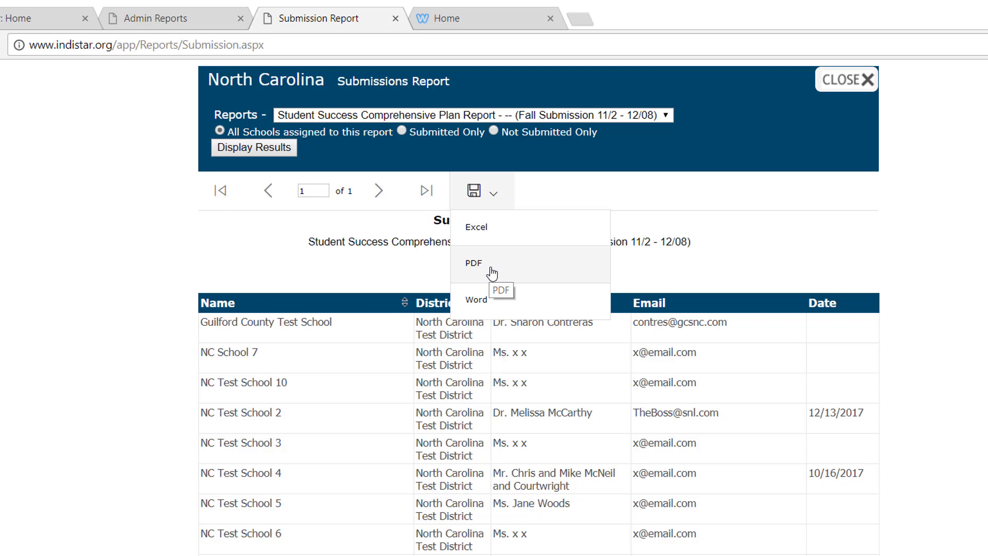
pyautogui.click(326, 246)
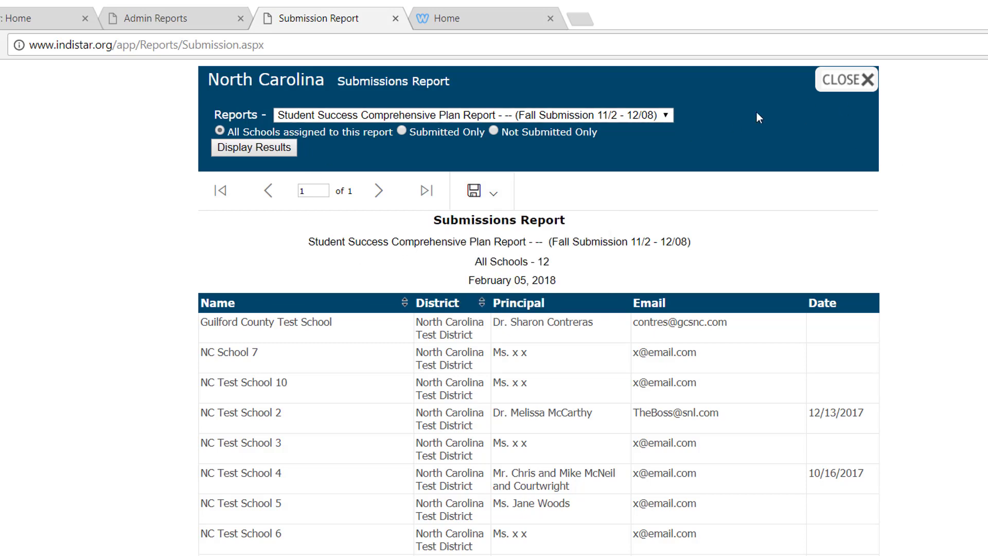
pyautogui.click(638, 113)
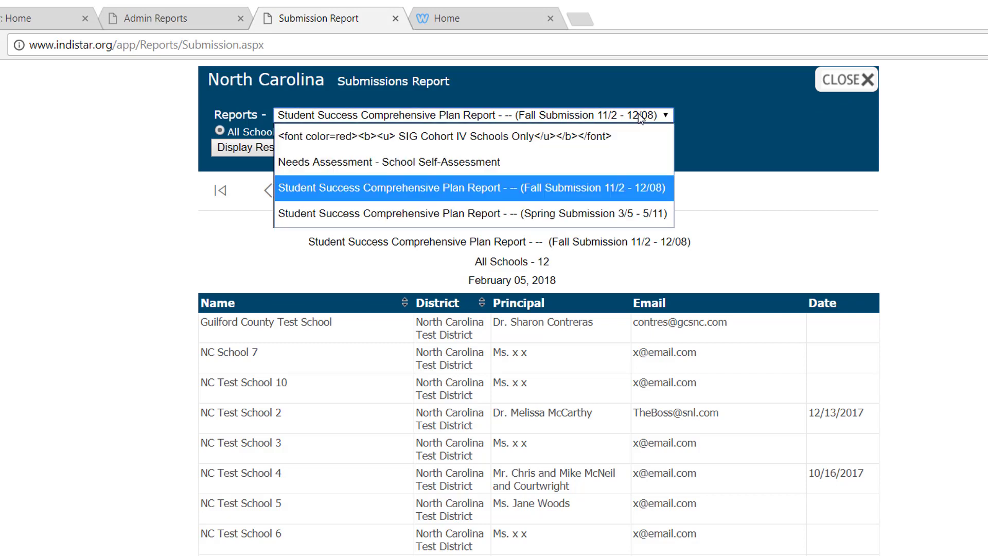
pyautogui.click(564, 161)
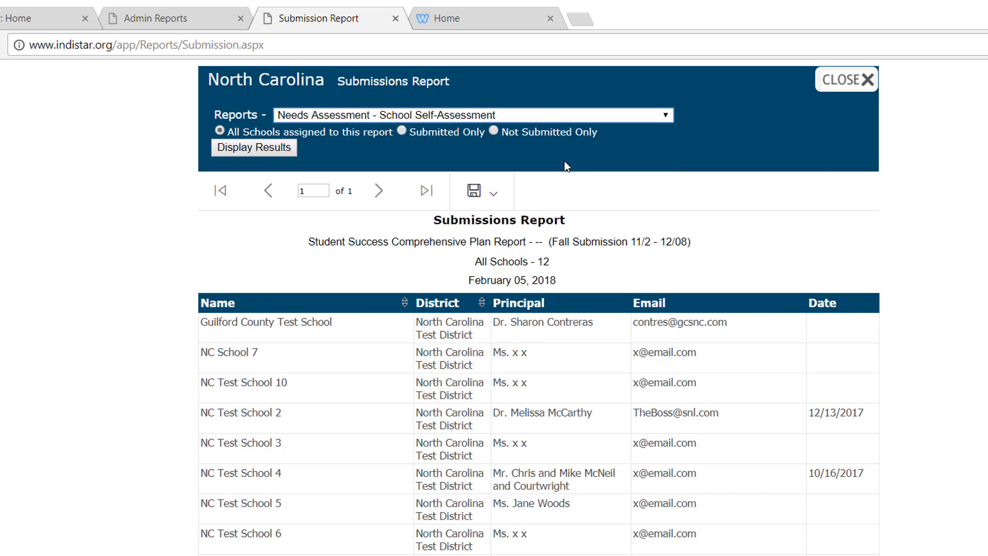
pyautogui.click(286, 148)
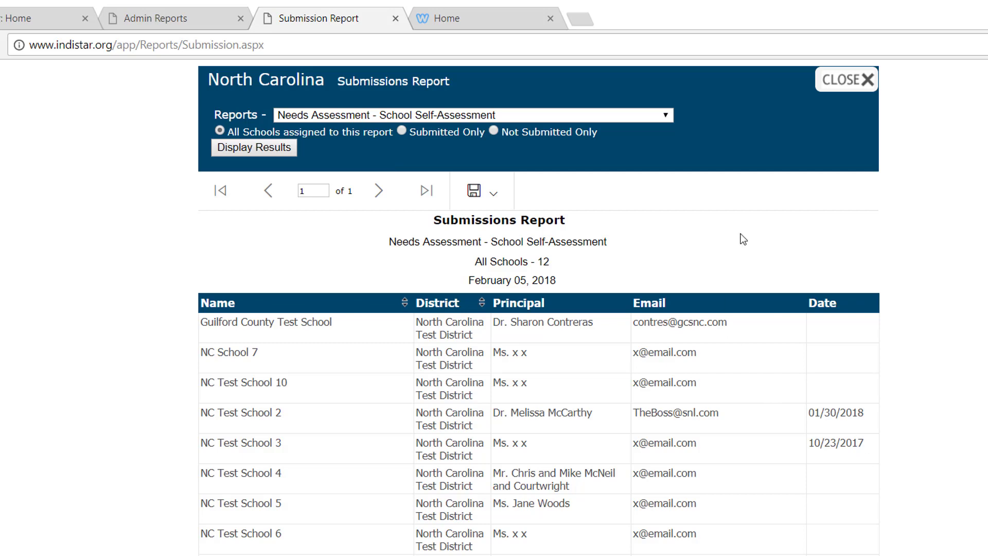
pyautogui.click(846, 82)
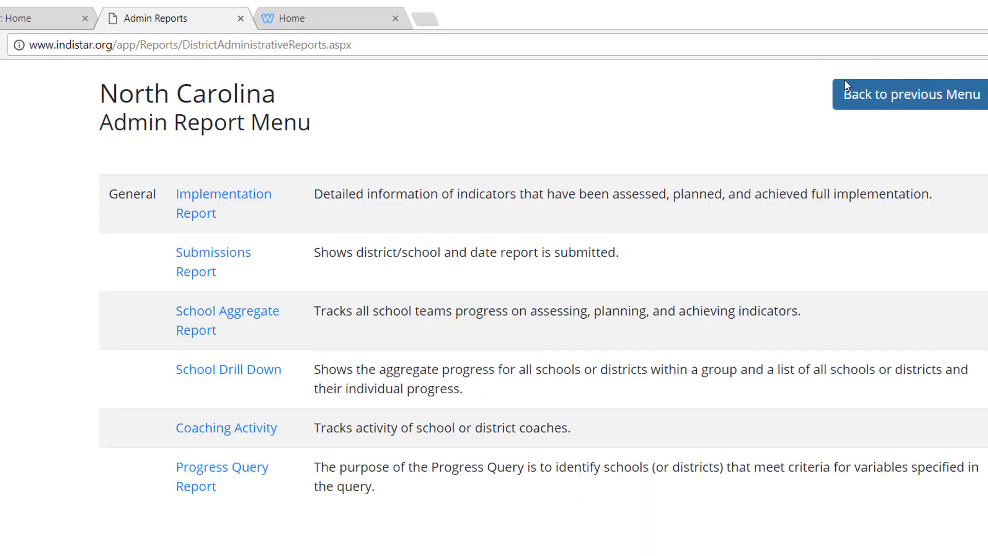
pyautogui.click(265, 371)
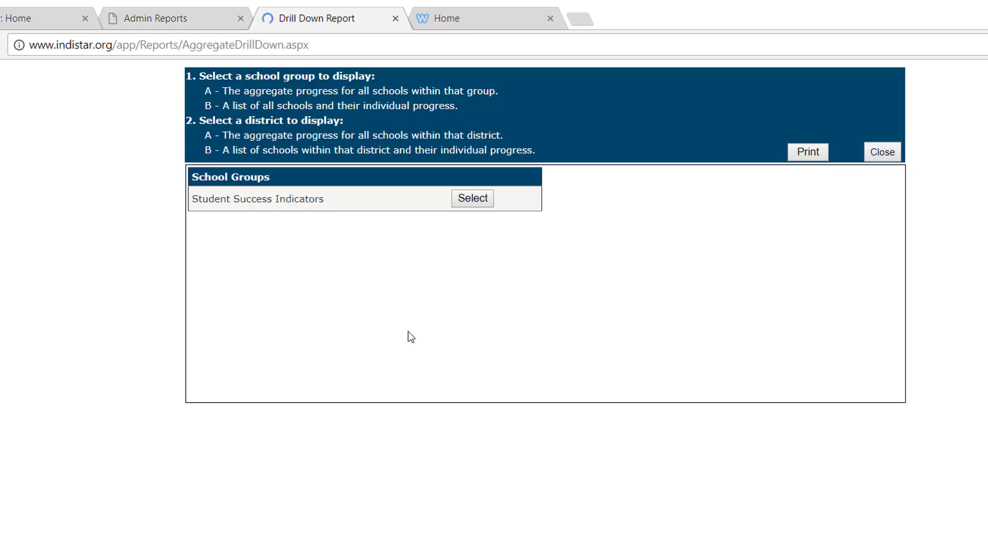
pyautogui.click(483, 204)
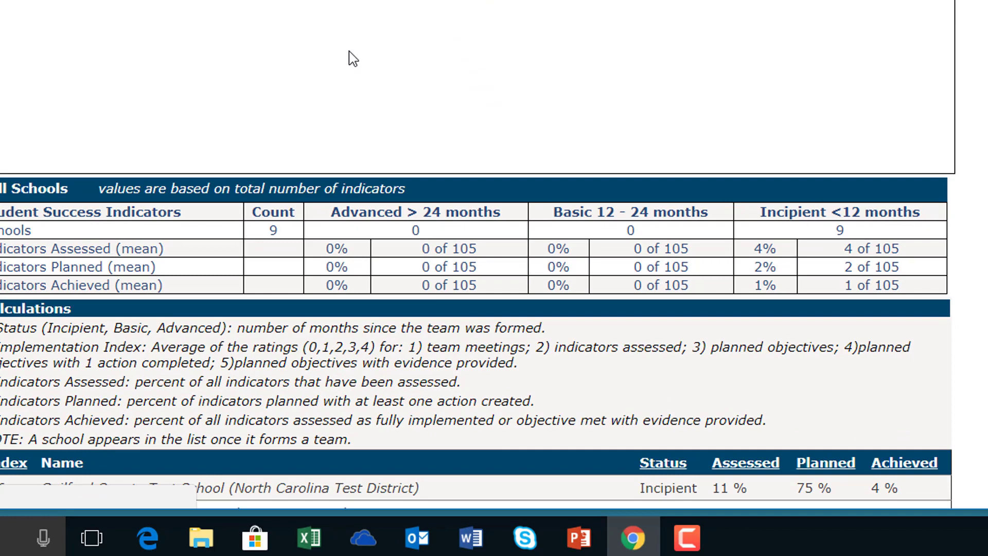
pyautogui.scroll(-3, 353, 58)
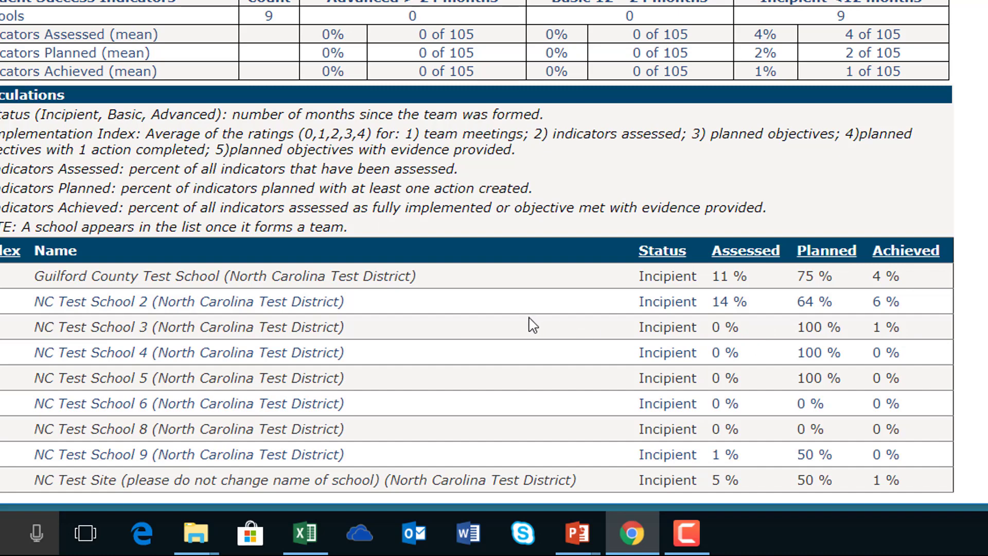
pyautogui.tripleClick(747, 277)
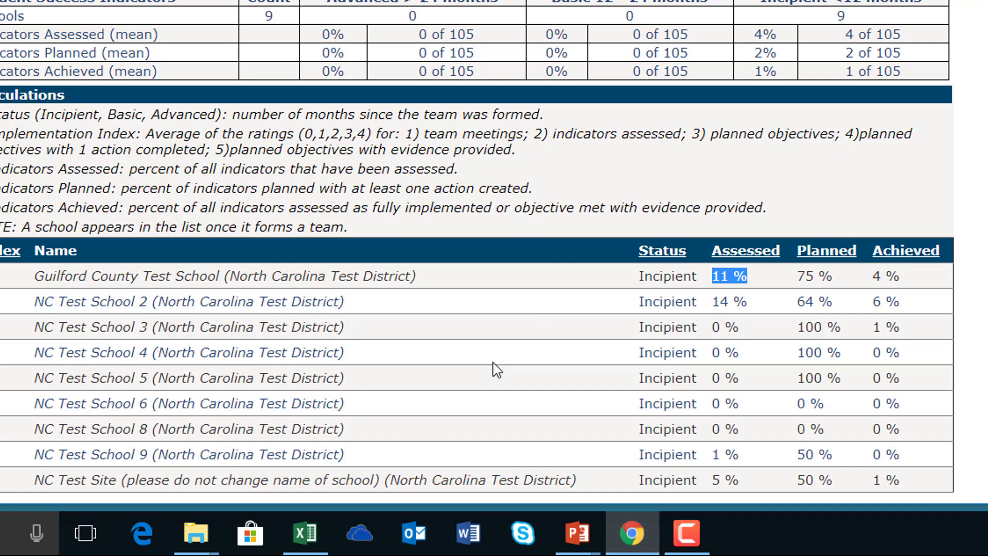
pyautogui.click(712, 312)
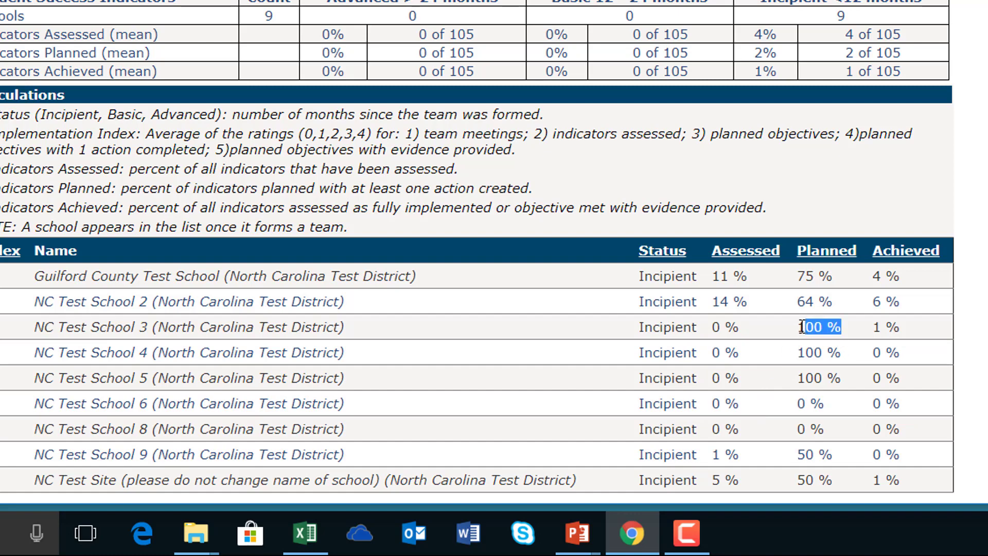
pyautogui.moveTo(843, 333); pyautogui.dragTo(797, 328)
pyautogui.moveTo(844, 355); pyautogui.dragTo(796, 353)
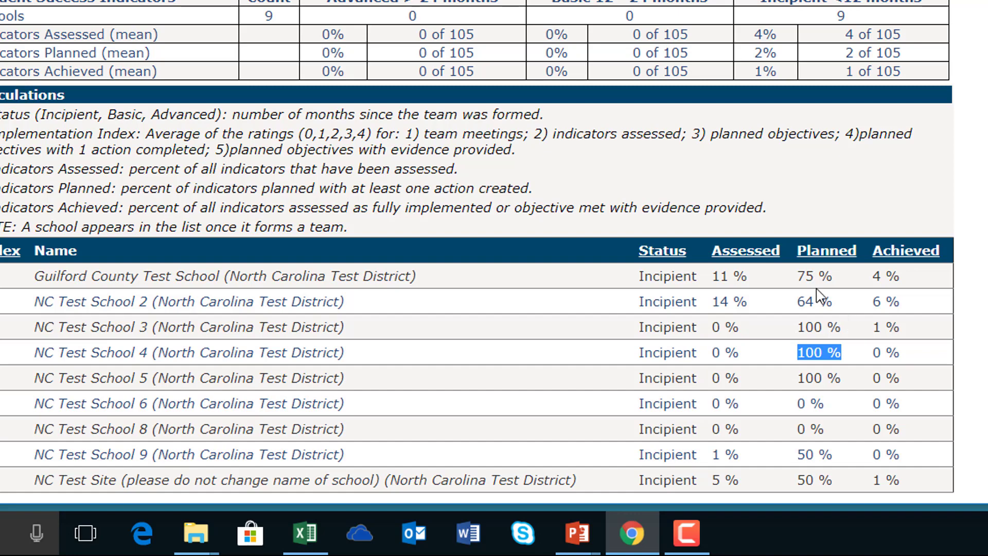
pyautogui.click(825, 254)
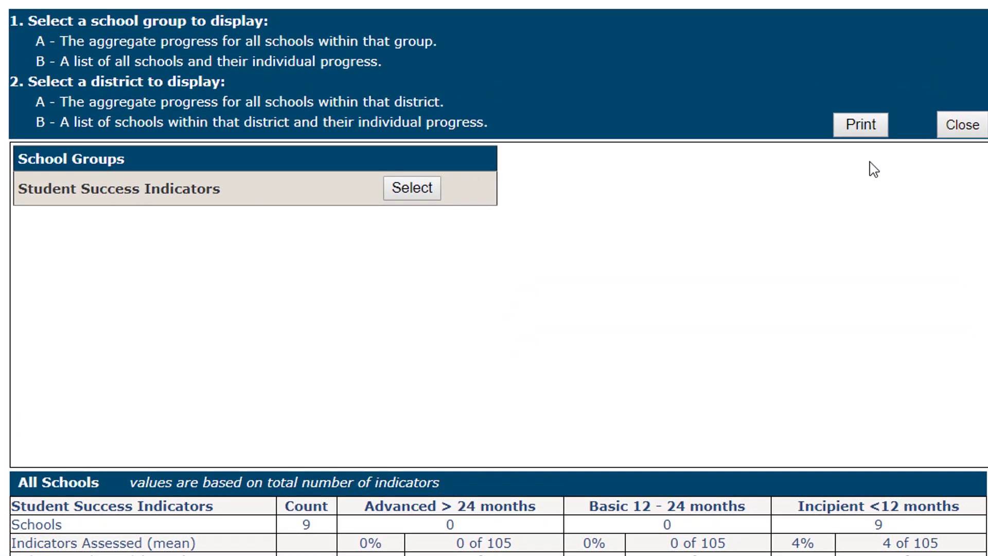
pyautogui.click(961, 126)
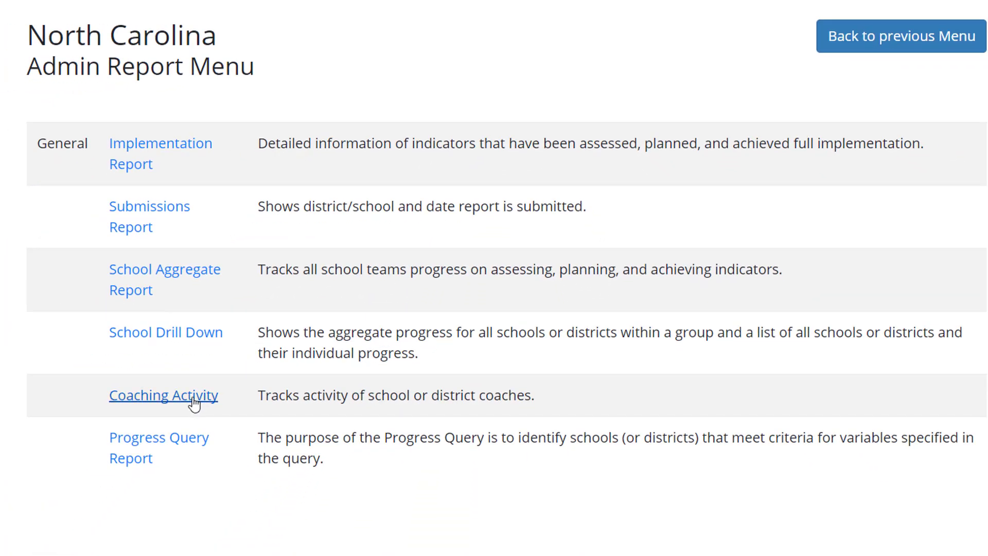
pyautogui.click(193, 397)
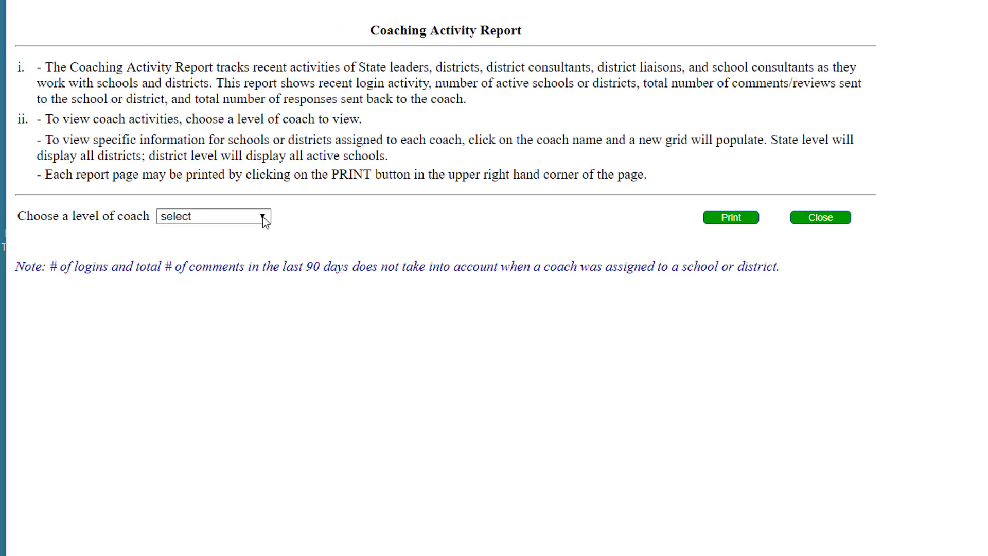
pyautogui.click(263, 218)
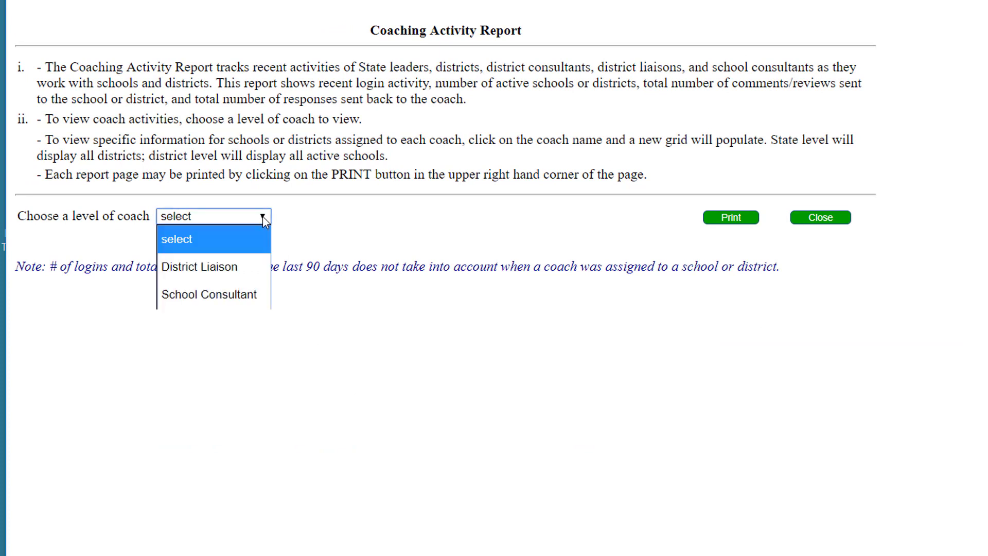
pyautogui.click(221, 294)
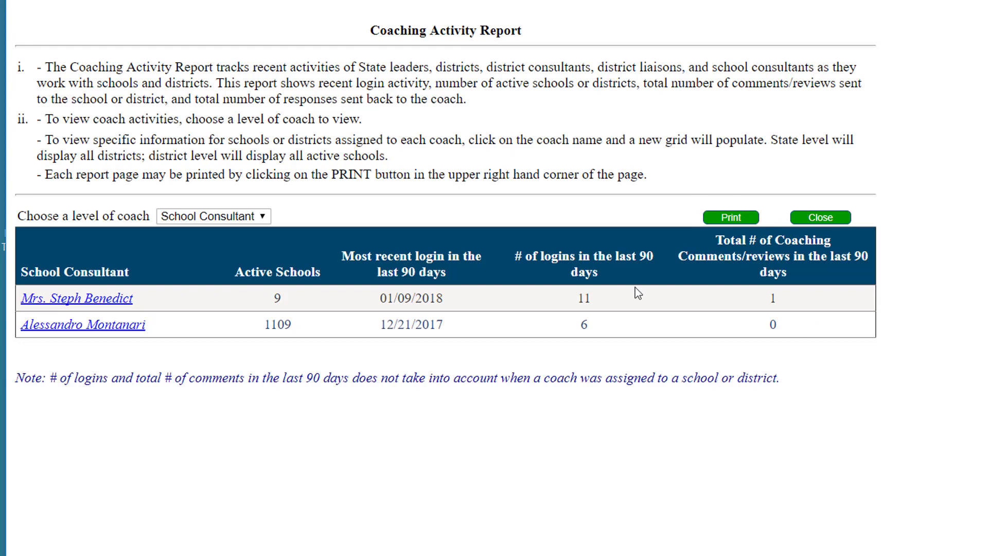
pyautogui.click(263, 217)
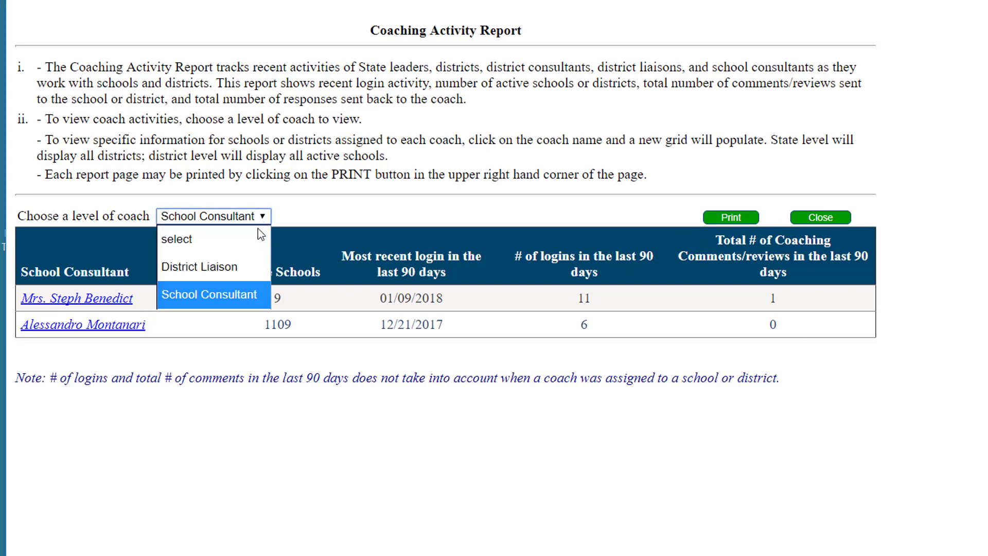
pyautogui.click(196, 277)
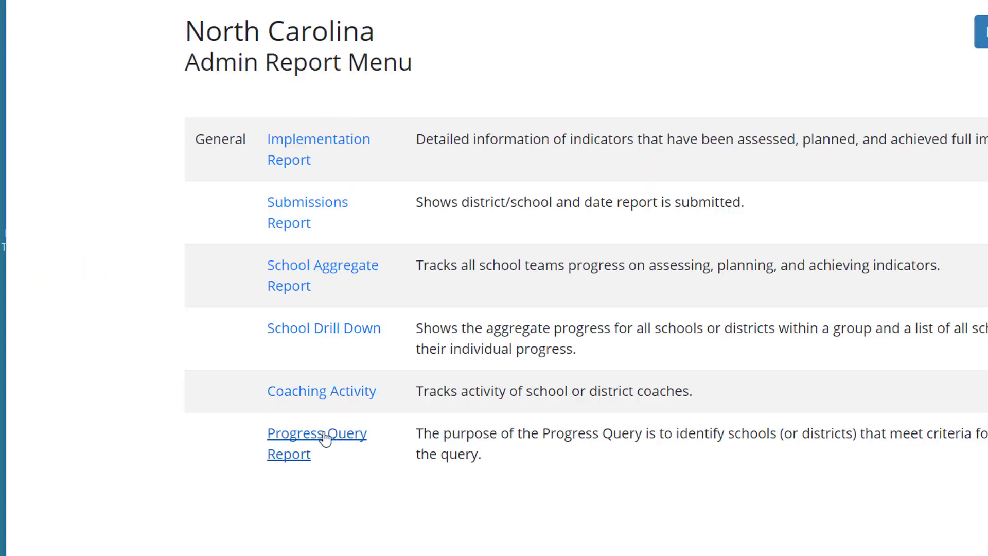
# Step: Generate the Progress Query Report for Student Success Indicators, showing each school's meetings, indicators assessed and tasks
pyautogui.click(325, 438)
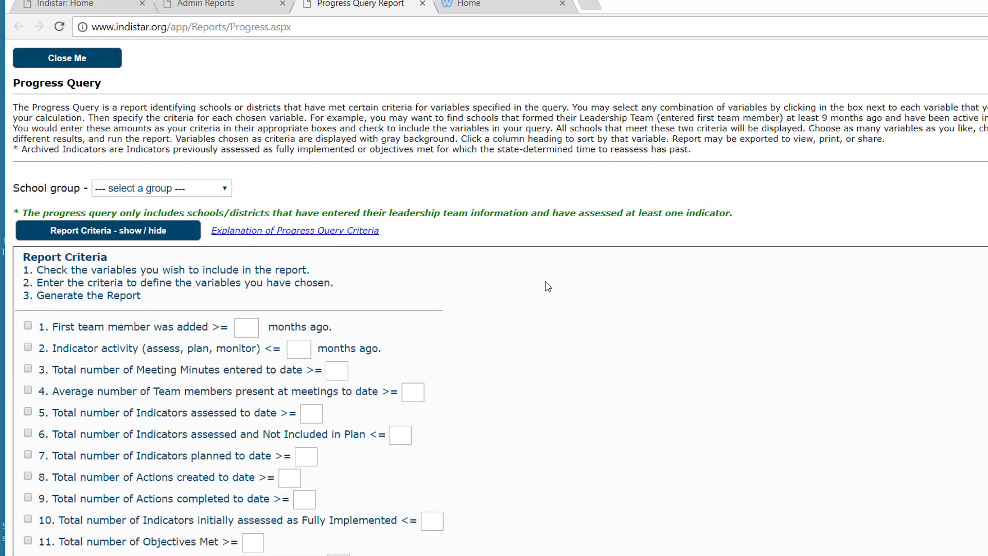
pyautogui.click(219, 192)
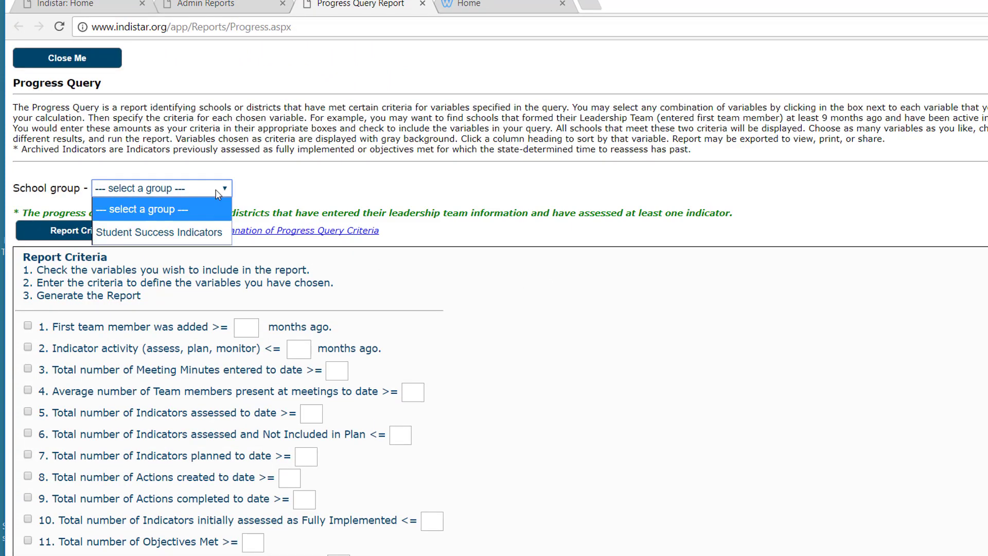
pyautogui.click(187, 236)
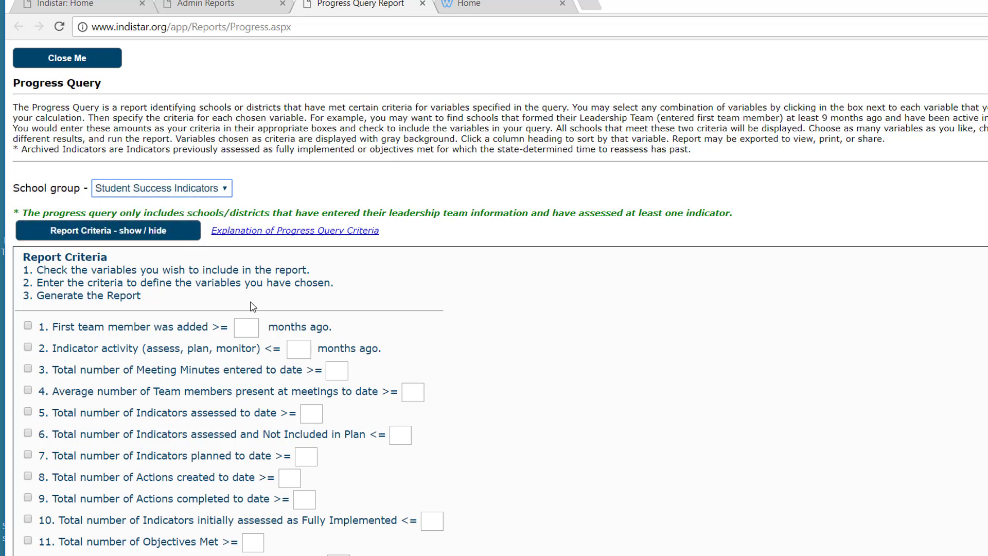
pyautogui.scroll(-3, 251, 302)
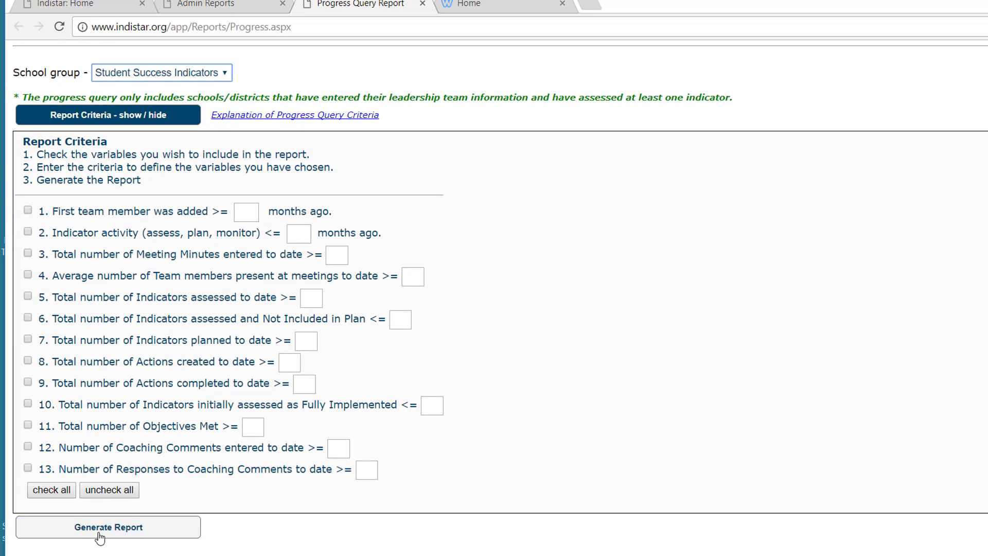
pyautogui.click(99, 538)
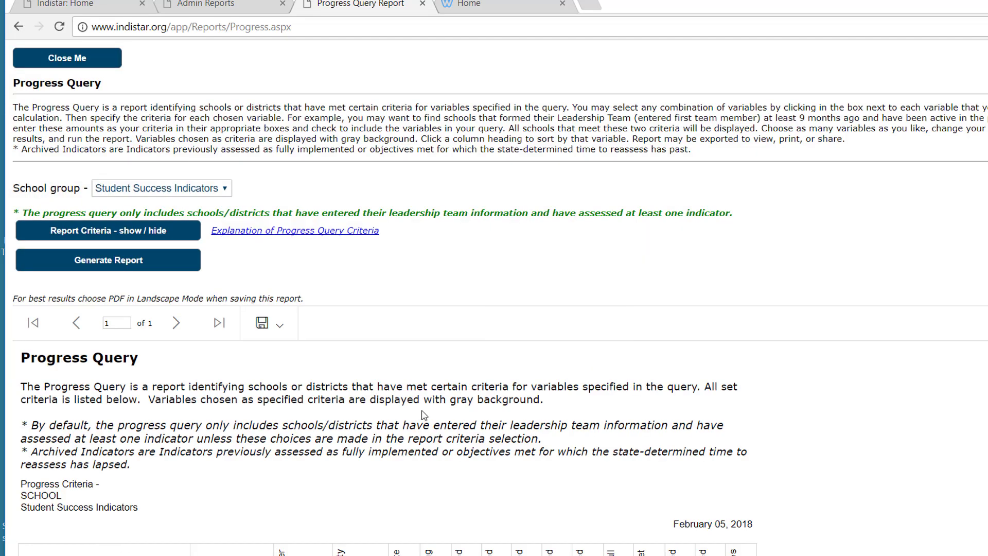
pyautogui.scroll(-8, 423, 414)
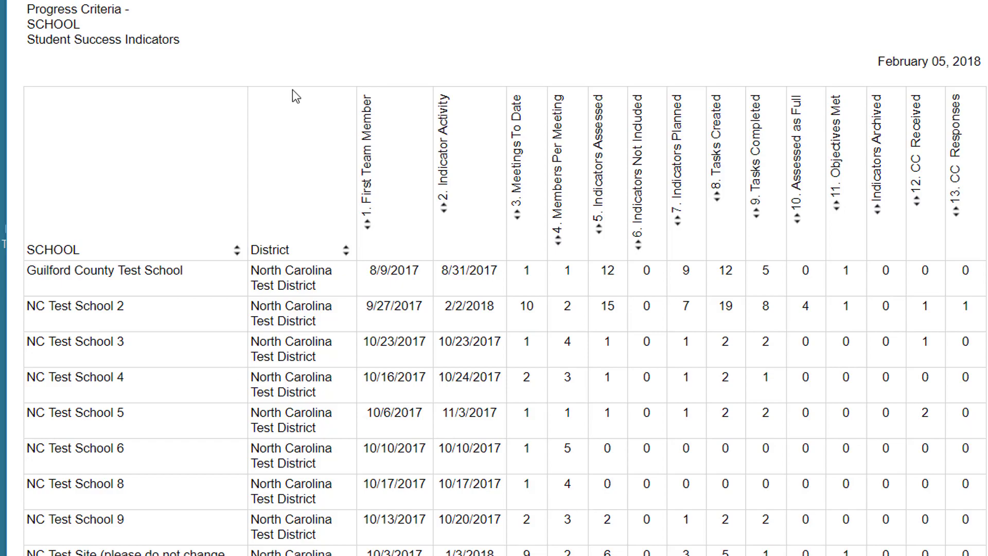
pyautogui.scroll(10, 292, 89)
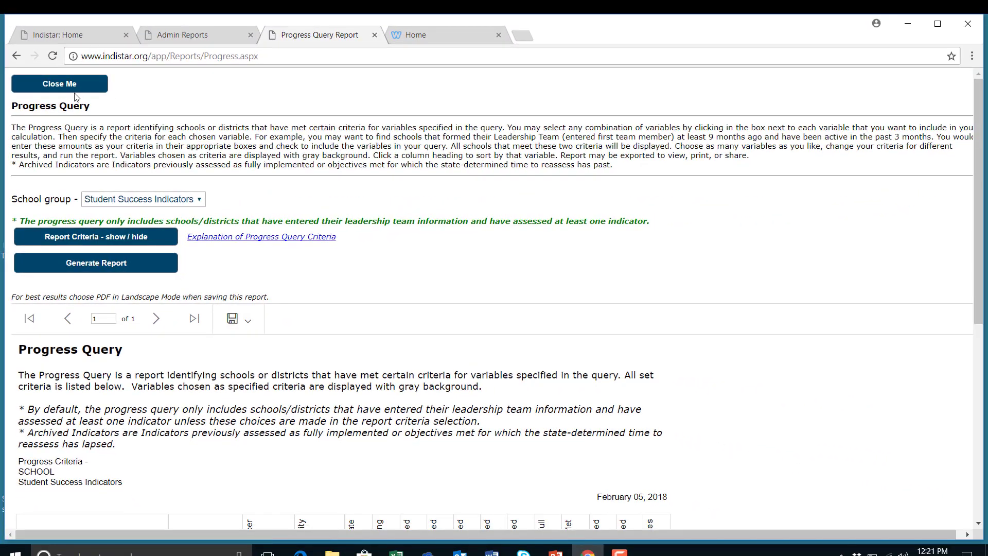
# Step: Close the progress query and open the School Activity report for 1/5/2018–2/5/2018
pyautogui.click(76, 86)
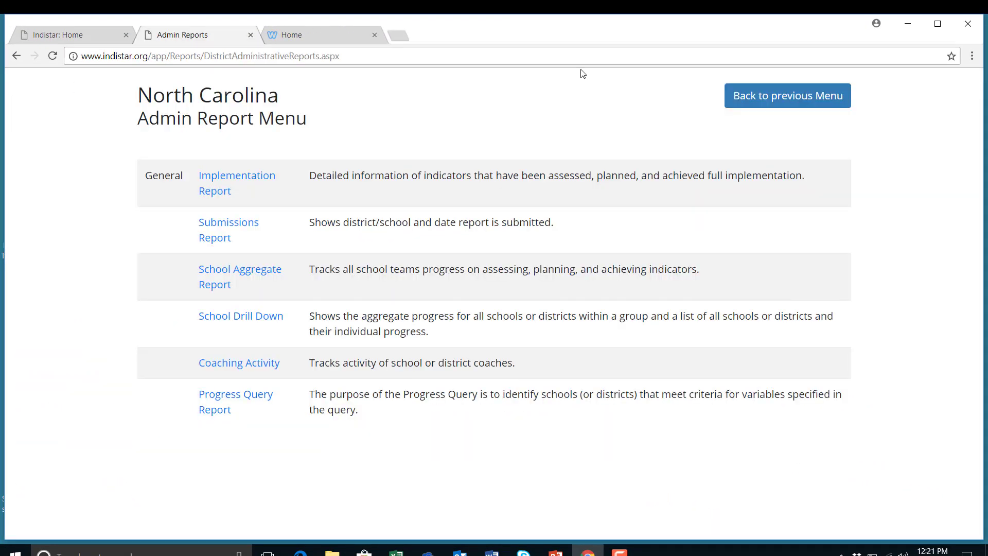
pyautogui.click(763, 103)
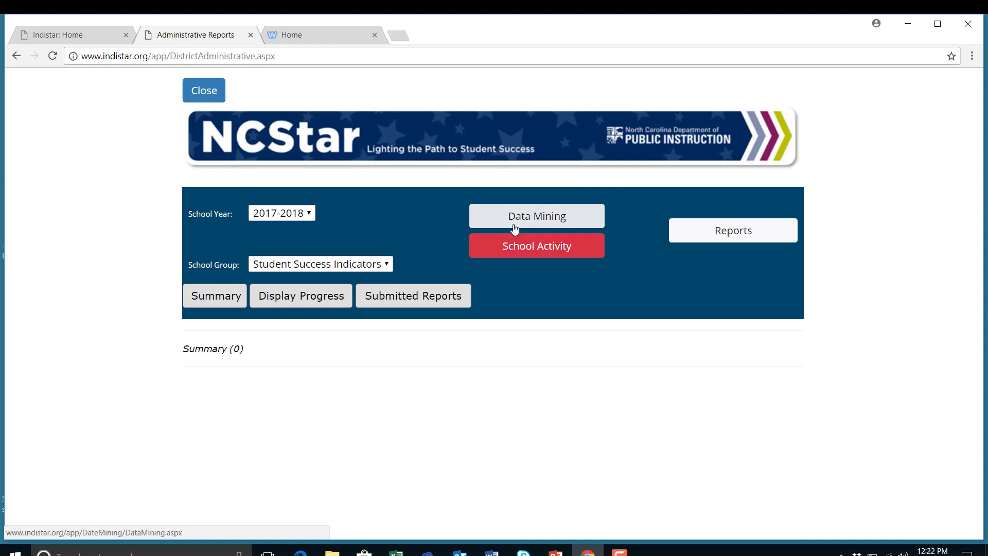
pyautogui.click(552, 253)
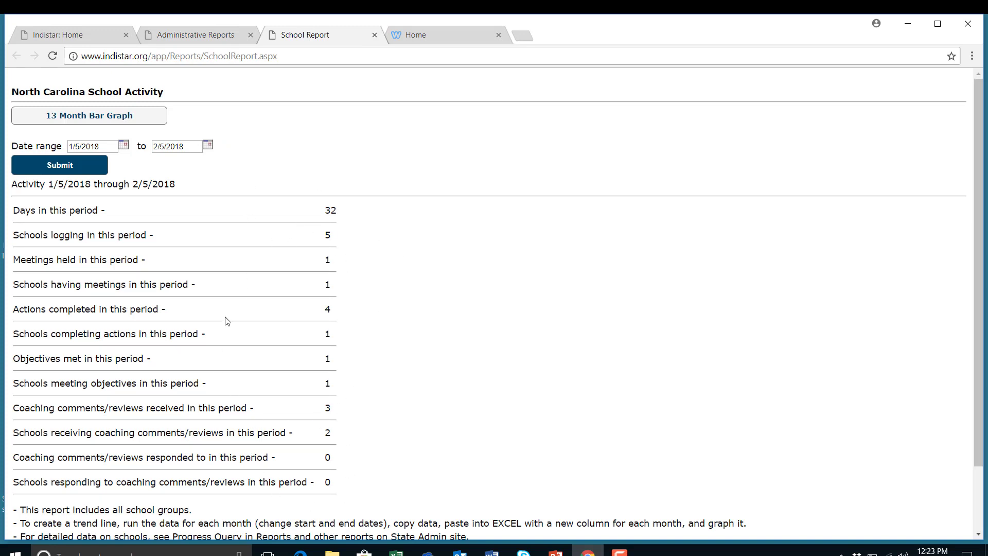
# Step: View the 13 Month Bar Graph of school activity, then close that graph tab
pyautogui.click(101, 118)
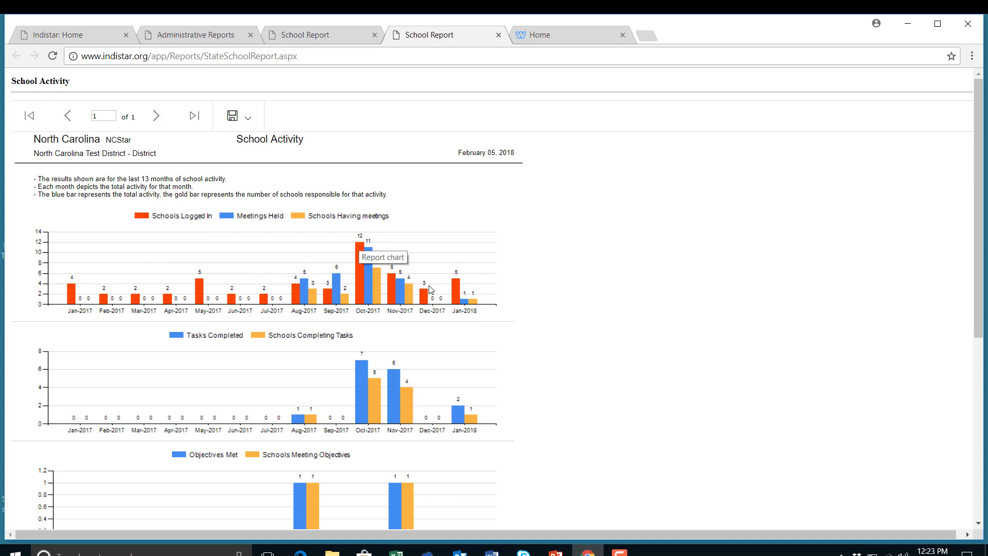
pyautogui.scroll(-4, 465, 312)
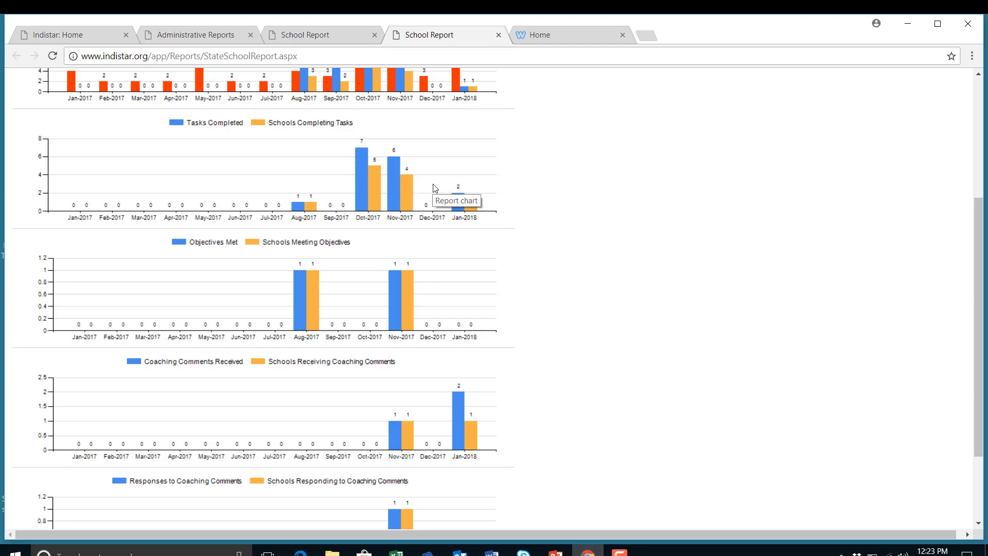
pyautogui.scroll(-2, 435, 188)
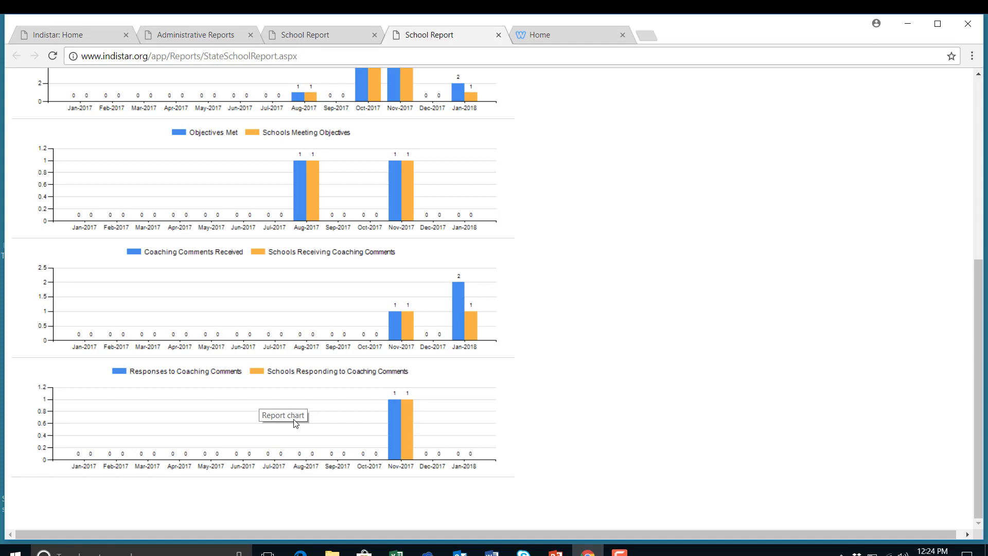
pyautogui.scroll(6, 296, 422)
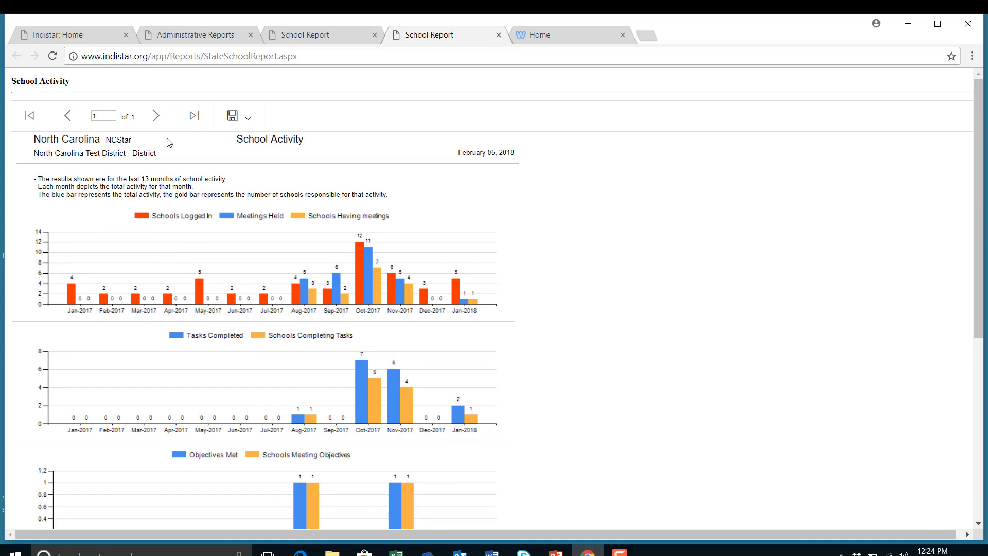
pyautogui.click(498, 35)
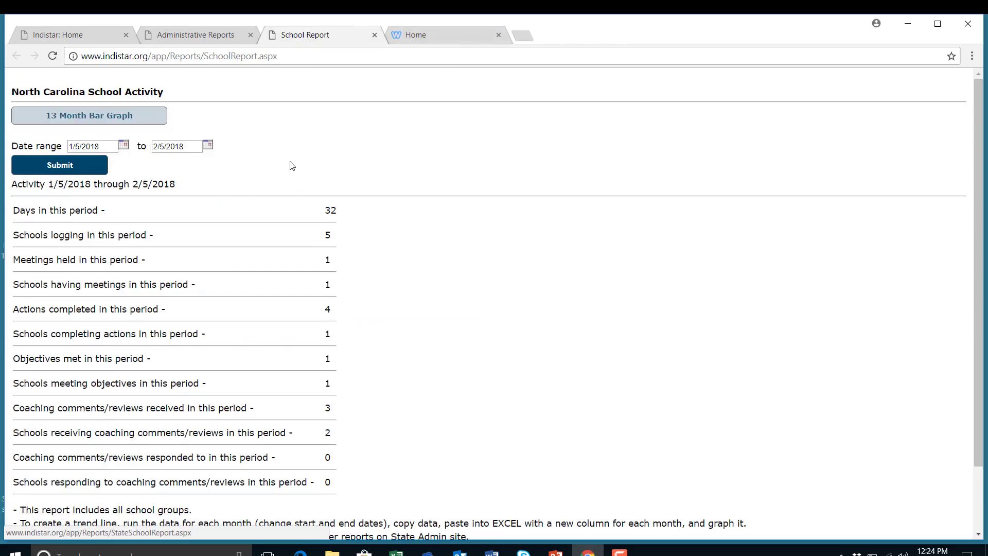
# Step: Close the School Activity report and open Data Mining from the administrative reports
pyautogui.click(374, 35)
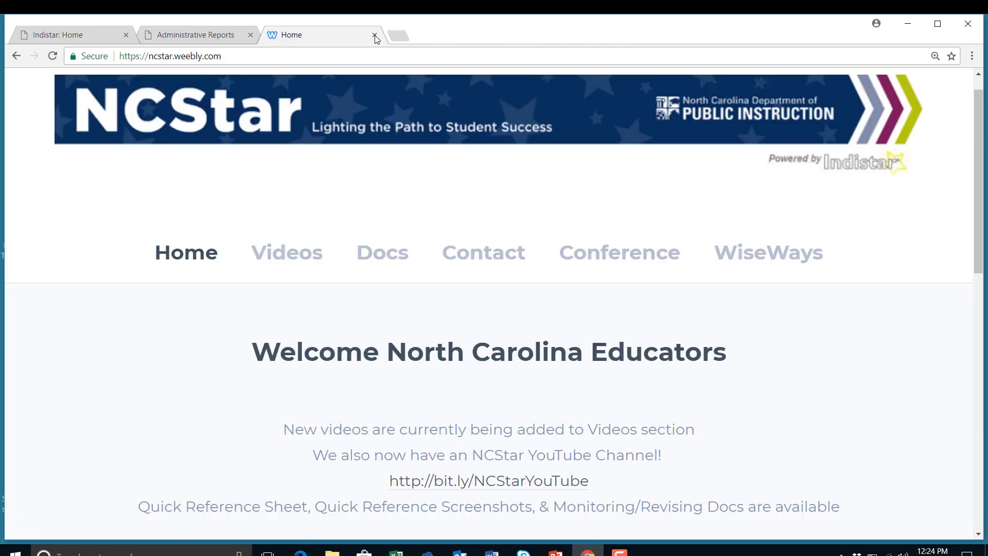
pyautogui.click(184, 36)
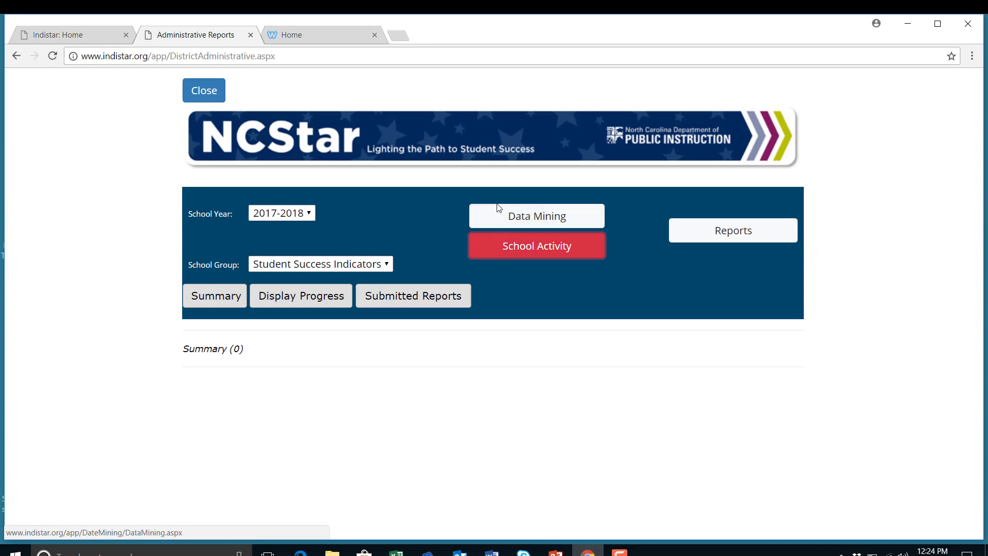
pyautogui.click(536, 225)
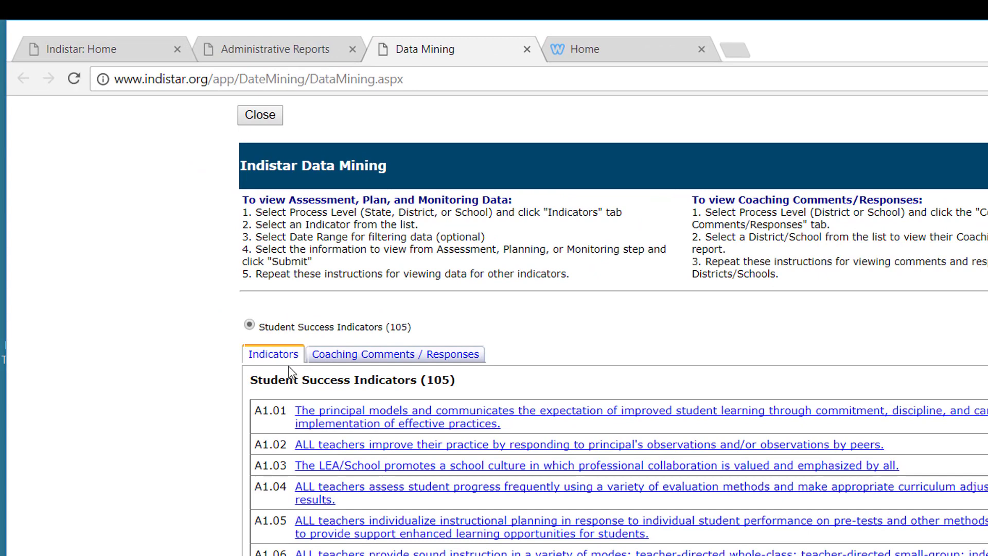
# Step: Check coaching comment counts per school, then return to Indicators and bring up E1.06
pyautogui.click(381, 364)
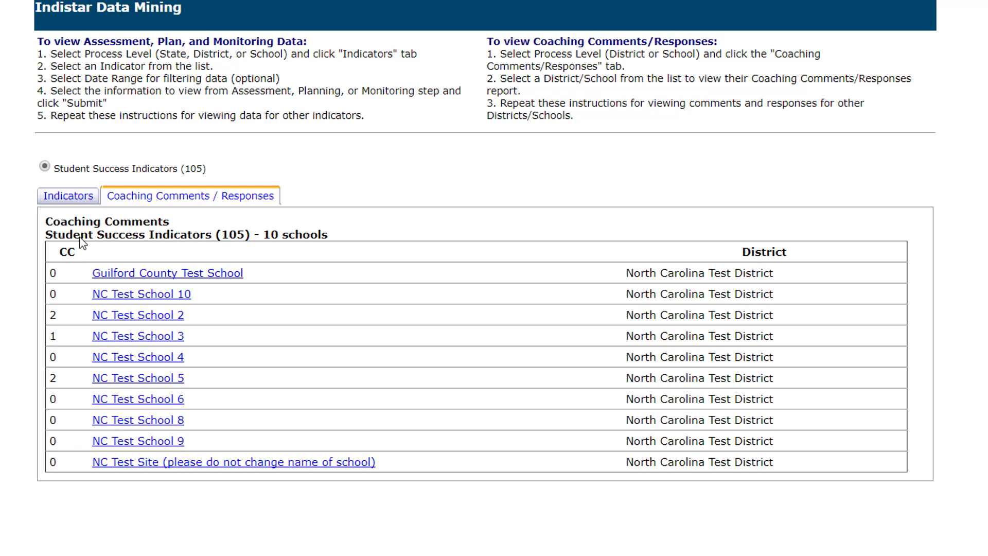
pyautogui.click(77, 197)
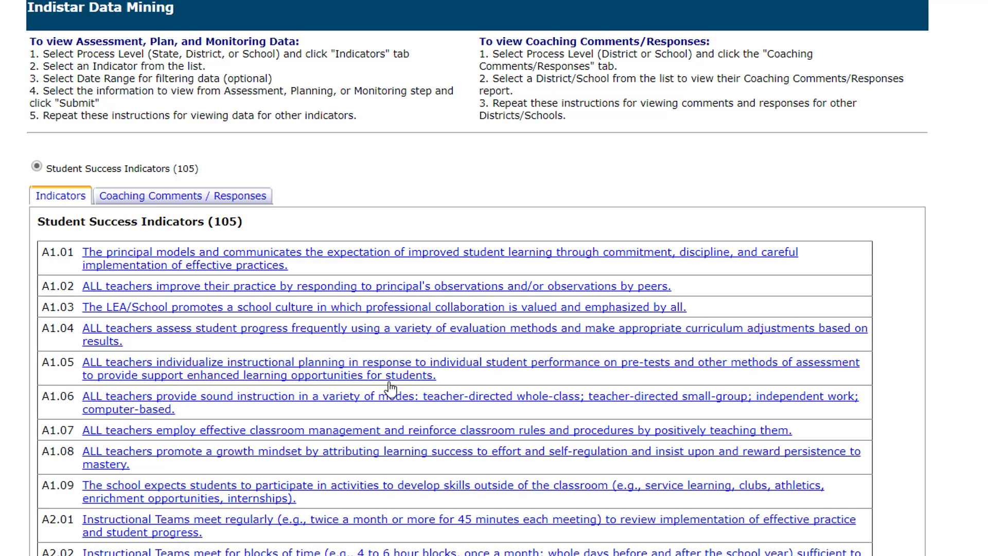
pyautogui.scroll(-3, 389, 388)
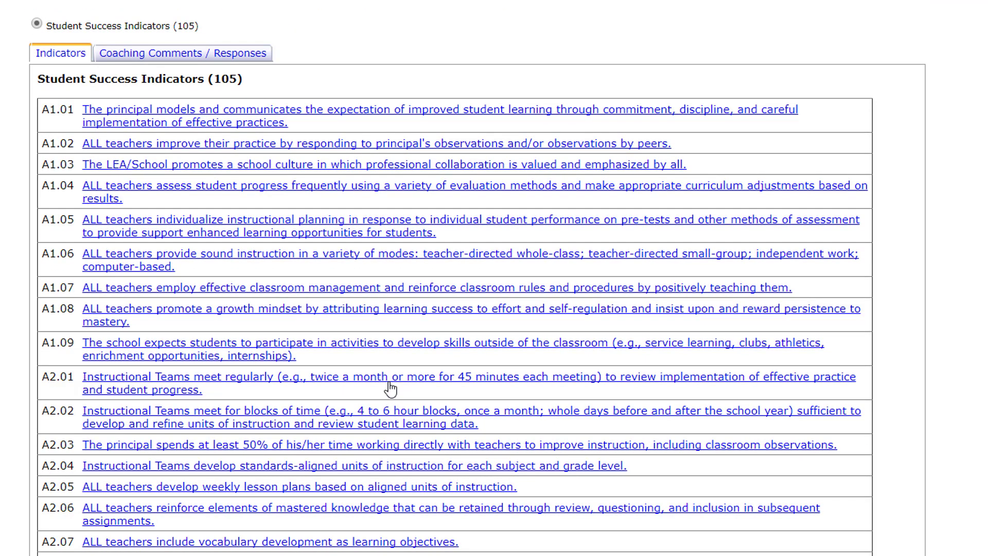
pyautogui.scroll(-15, 390, 388)
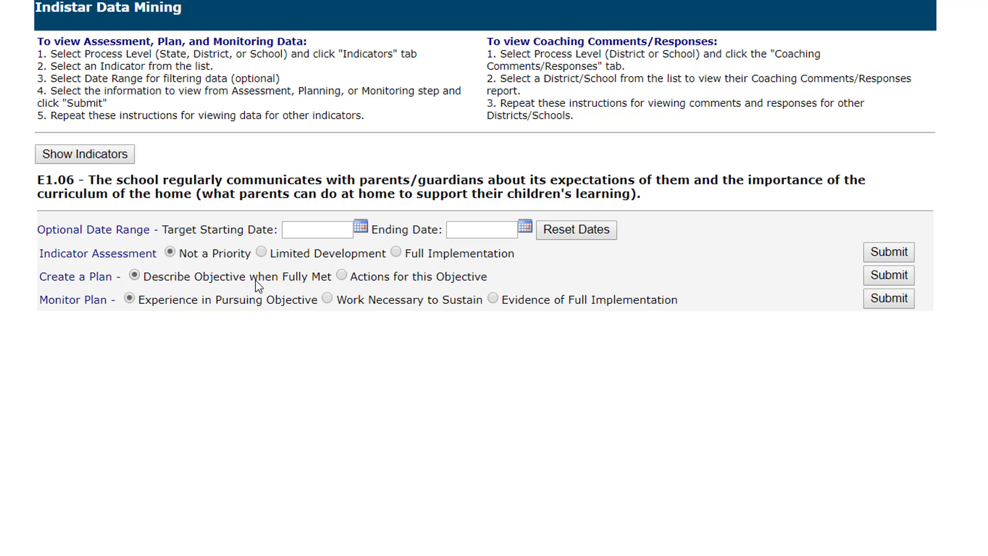
# Step: Submit the Create a Plan 'Actions for this Objective' query for E1.06, listing 16 school actions
pyautogui.click(343, 276)
pyautogui.click(895, 276)
pyautogui.scroll(-4, 686, 434)
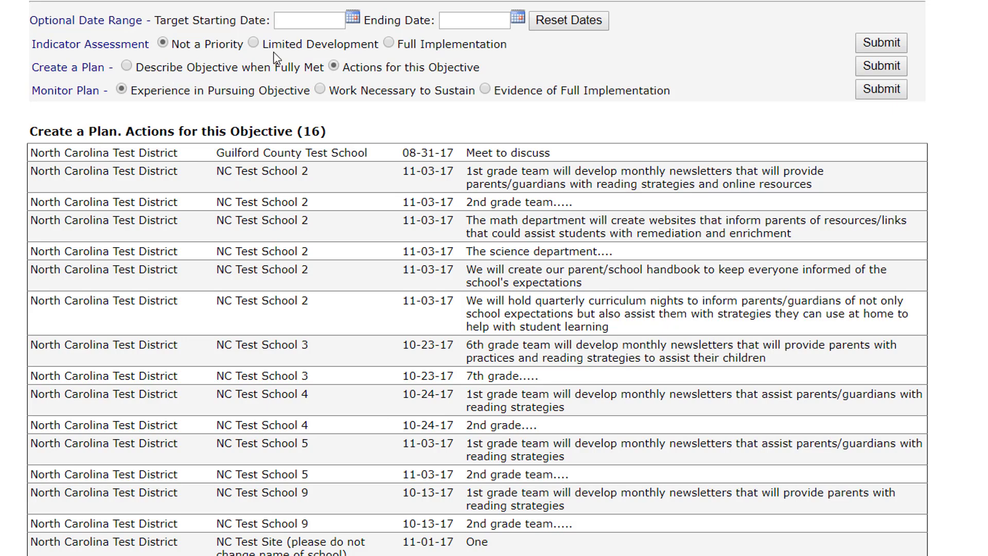
# Step: List the E1.06 objective descriptions written for when the indicator is fully met
pyautogui.click(126, 67)
pyautogui.click(881, 66)
pyautogui.scroll(-4, 750, 116)
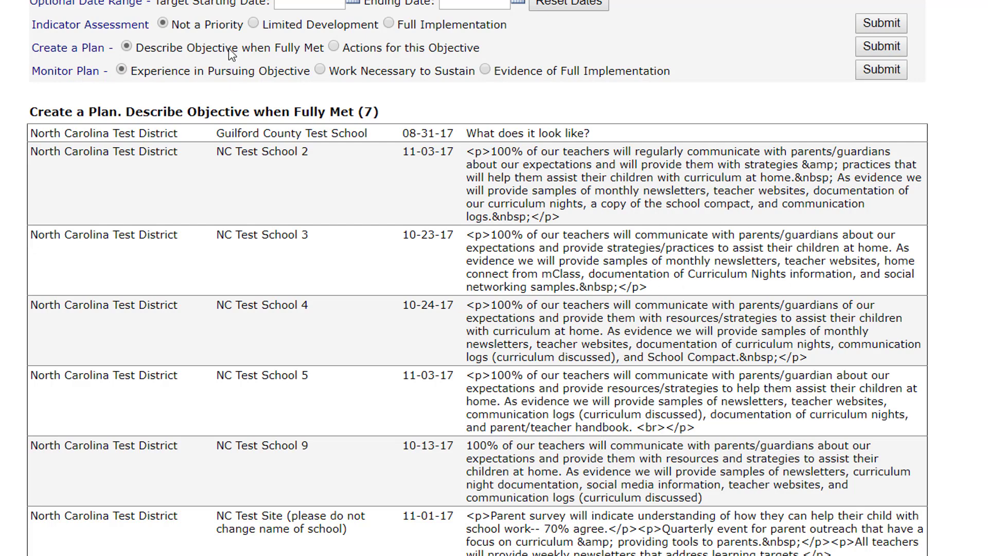
# Step: List the 7 Limited Development assessment responses, then close data mining
pyautogui.click(253, 24)
pyautogui.click(880, 23)
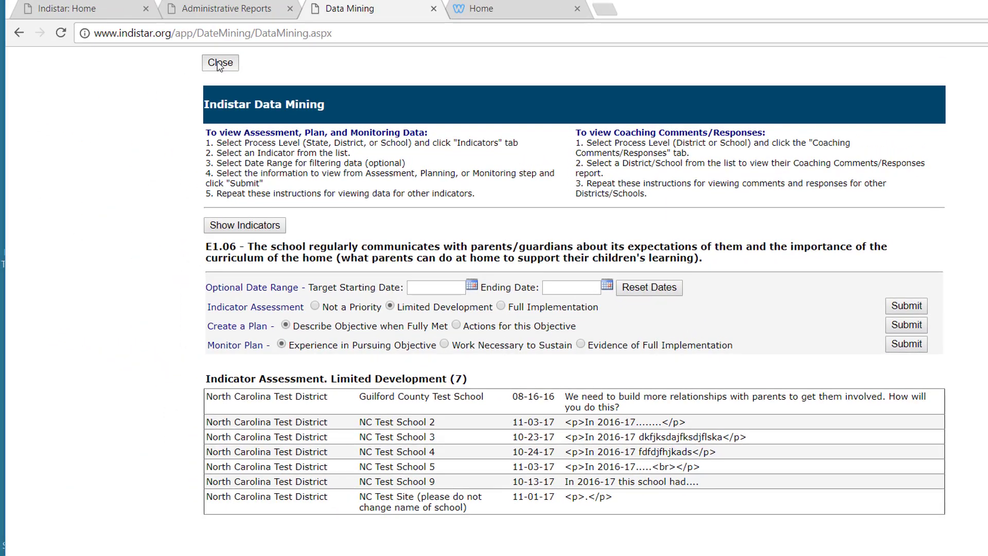
pyautogui.click(218, 63)
# Step: Close Administrative Reports and go back to the North Carolina Test District dashboard
pyautogui.click(226, 69)
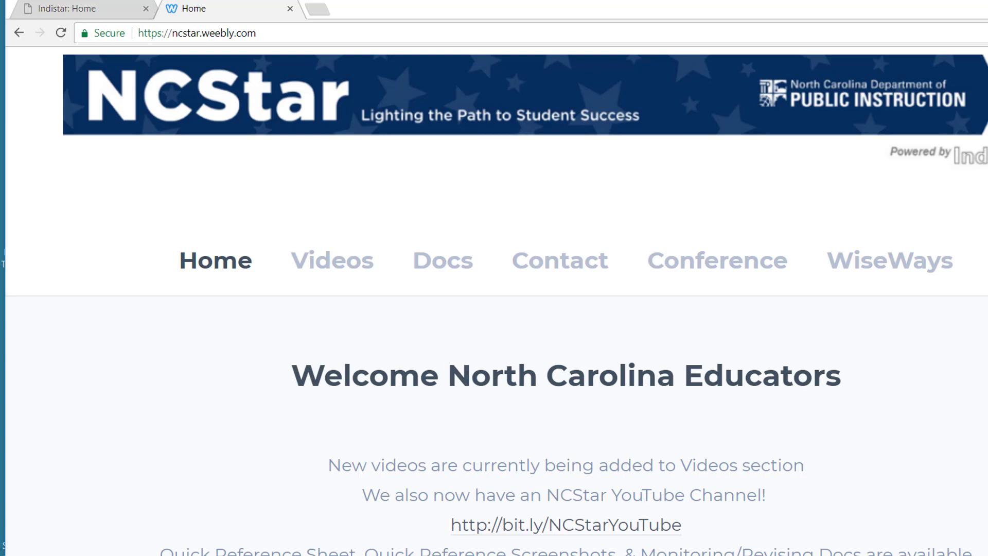
pyautogui.scroll(-5, 493, 329)
pyautogui.scroll(2, 494, 329)
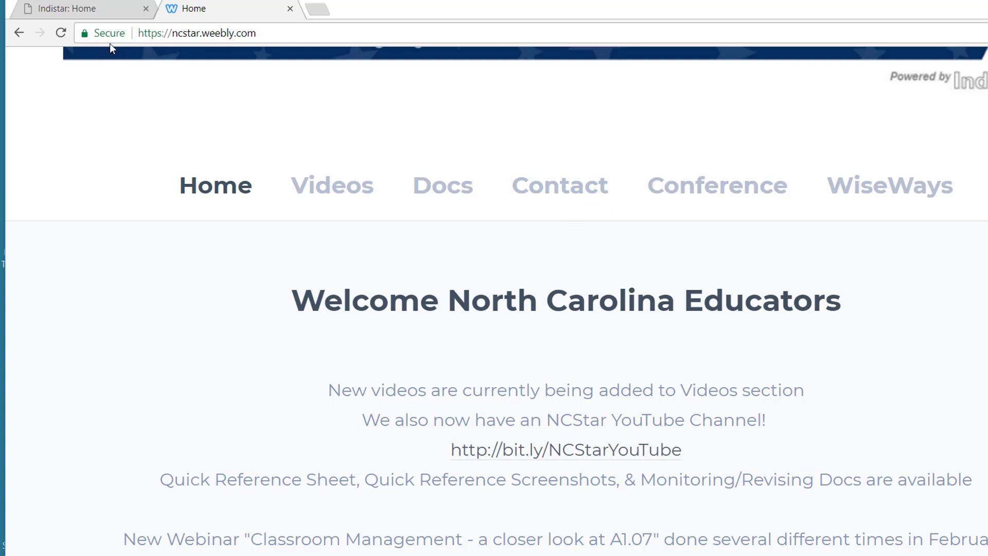
pyautogui.click(113, 8)
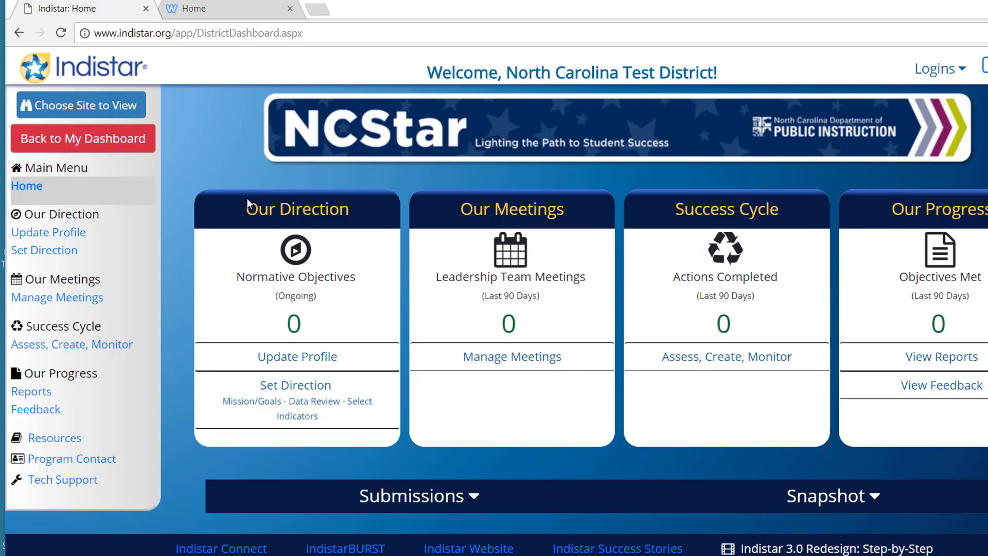